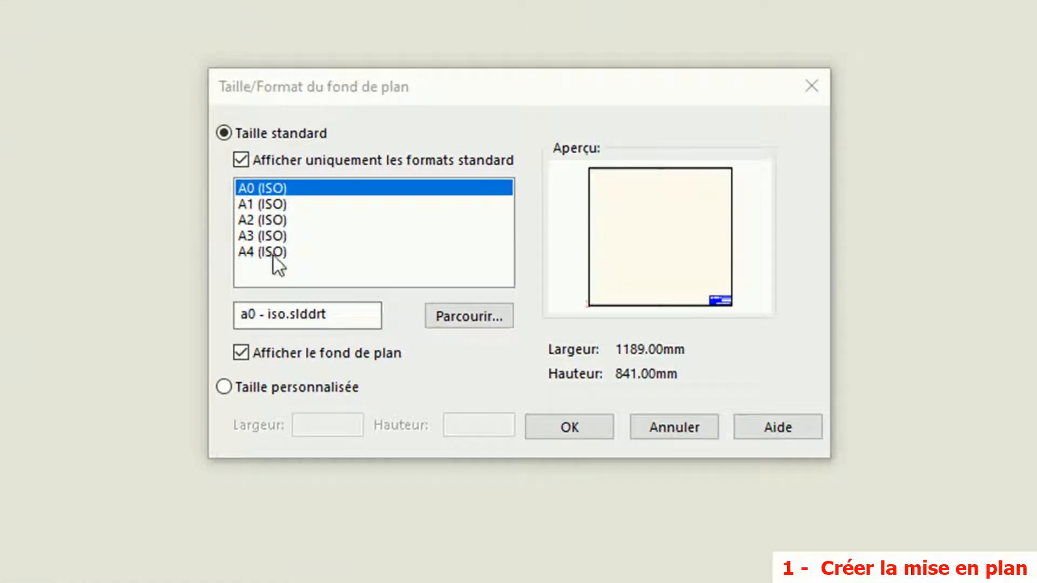
- Create the drawing on a standard A4 (ISO) sheet and save it as "Mise en plan cubéo"
{"action": "left_click", "coordinate": [273, 252]}
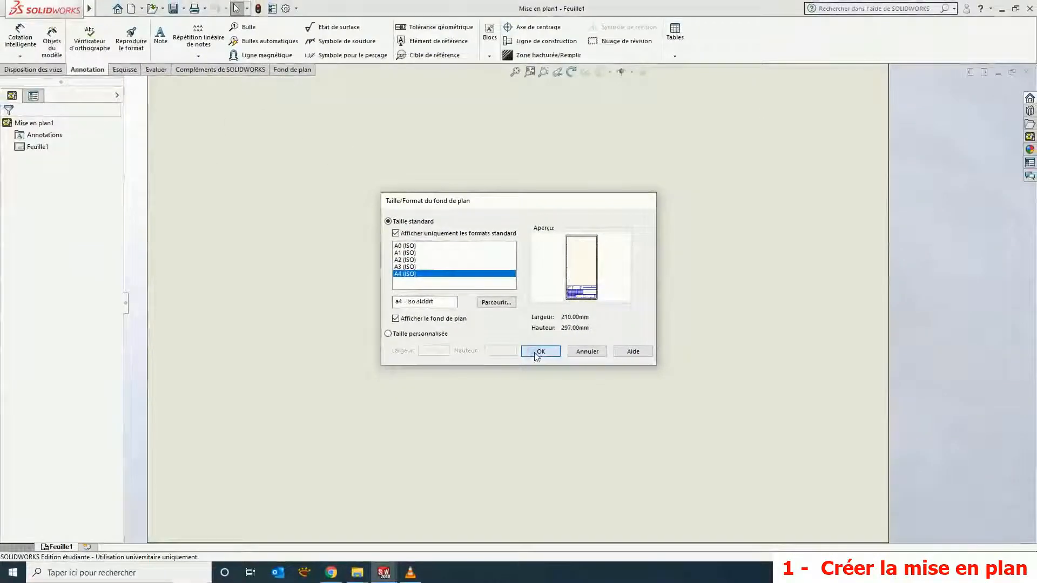
{"action": "left_click", "coordinate": [535, 352]}
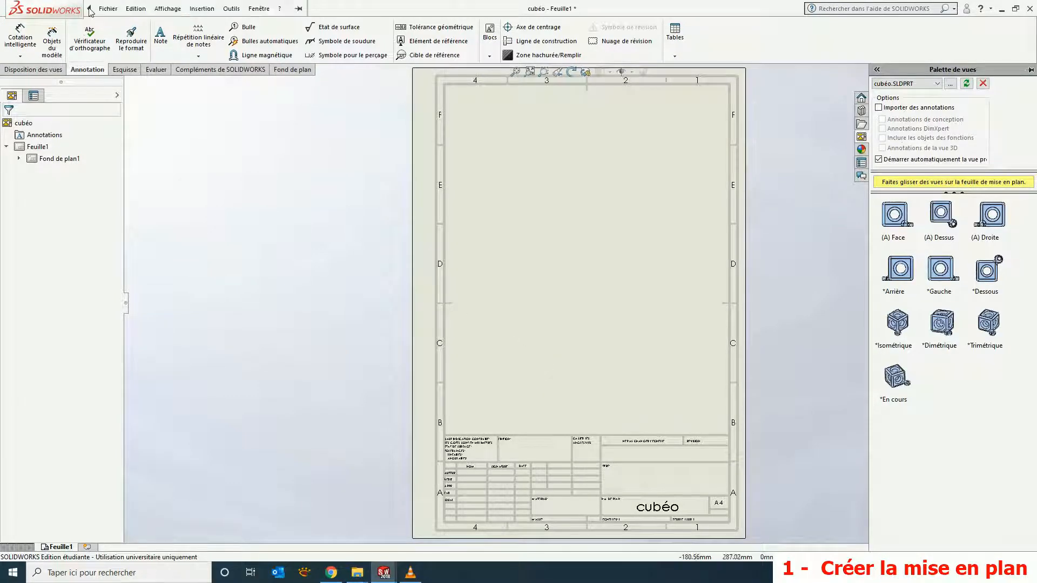
{"action": "left_click", "coordinate": [108, 8]}
{"action": "left_click", "coordinate": [138, 97]}
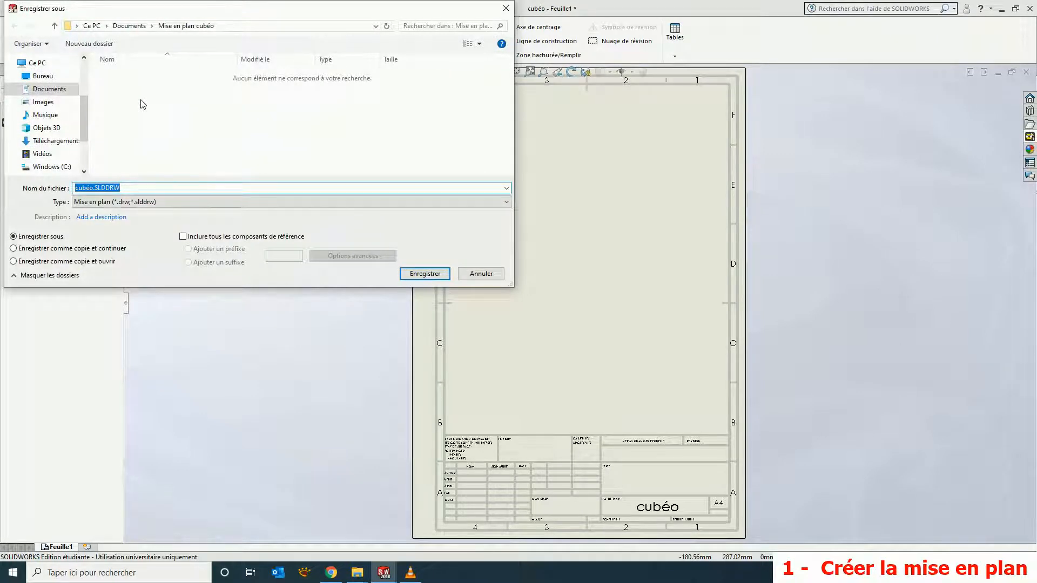
{"action": "type", "text": "Mise en plan cubéo"}
{"action": "left_click", "coordinate": [424, 273]}
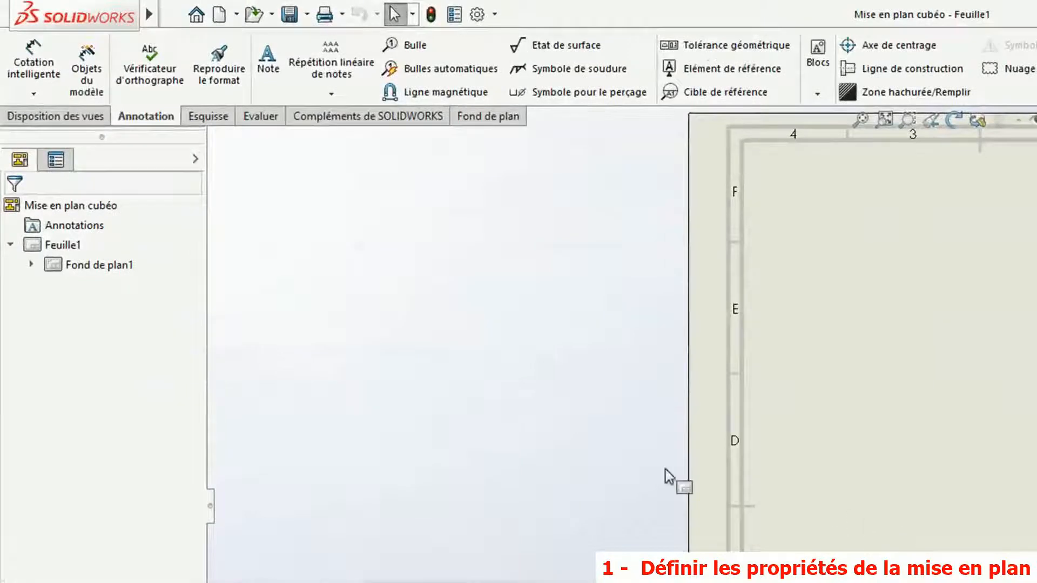
- Set the projection type of sheet Feuille1 to Europe and apply the change
{"action": "right_click", "coordinate": [55, 247]}
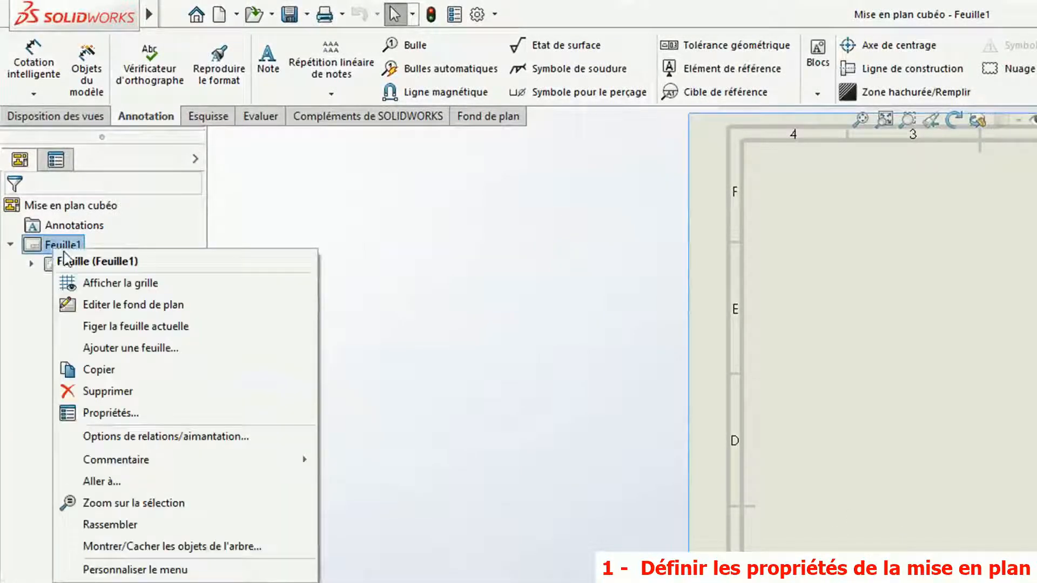
{"action": "left_click", "coordinate": [144, 413]}
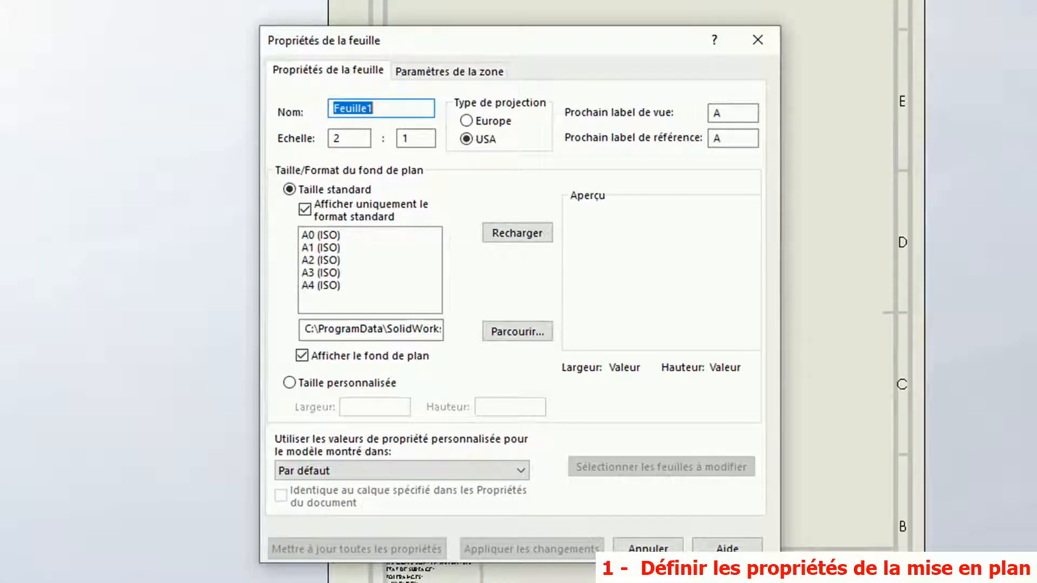
{"action": "left_click", "coordinate": [467, 122]}
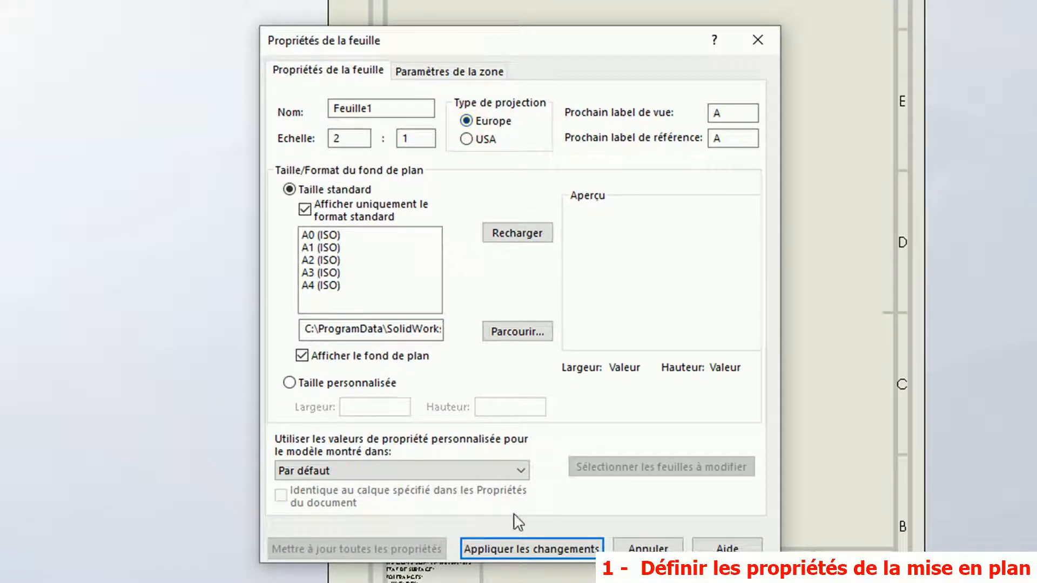
{"action": "left_click", "coordinate": [520, 548]}
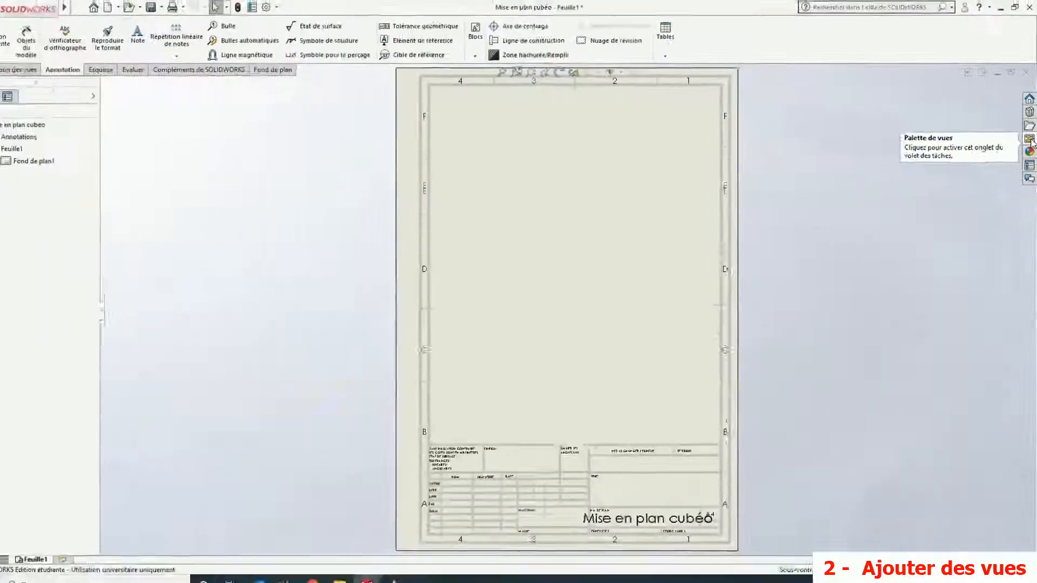
- Place the cubéo part's front view in the sheet's upper-left area and project one view below it and one to its right
{"action": "left_click", "coordinate": [1016, 301]}
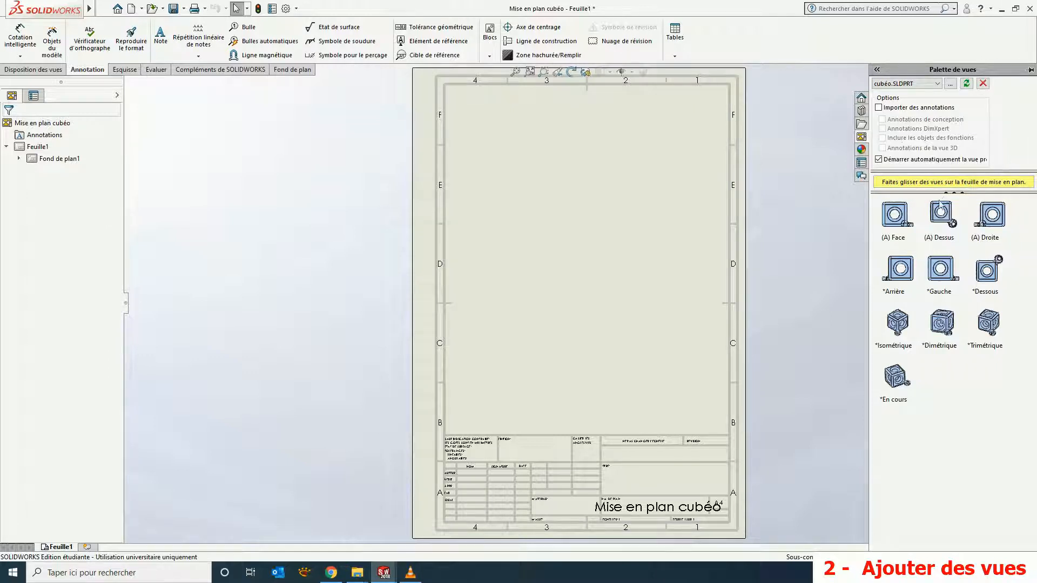
{"action": "mouse_move", "coordinate": [898, 221]}
{"action": "left_mouse_down"}
{"action": "mouse_move", "coordinate": [558, 180]}
{"action": "mouse_move", "coordinate": [506, 163]}
{"action": "mouse_move", "coordinate": [528, 169]}
{"action": "mouse_move", "coordinate": [519, 155]}
{"action": "left_mouse_up"}
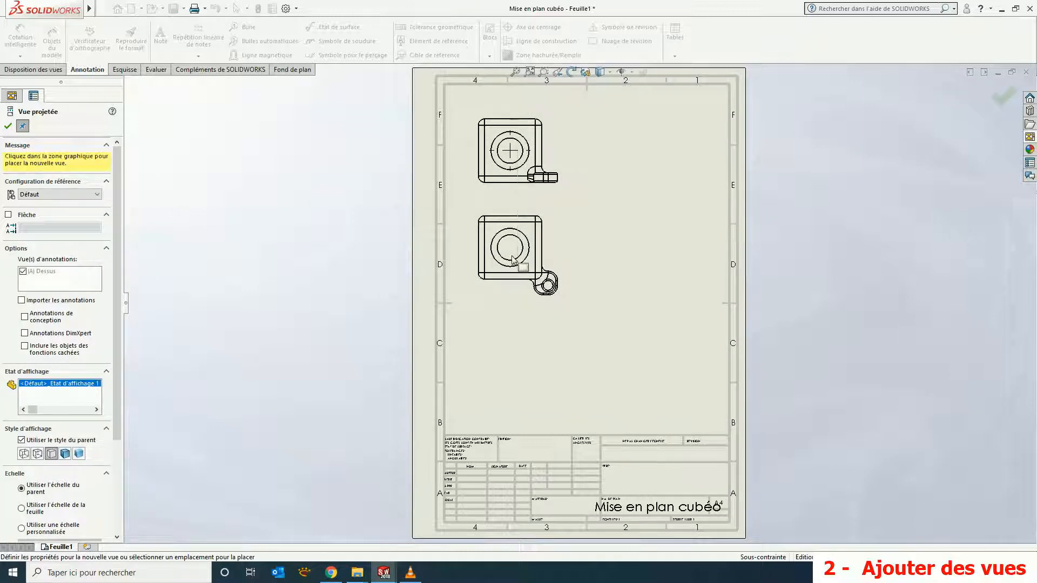
{"action": "left_click", "coordinate": [512, 260]}
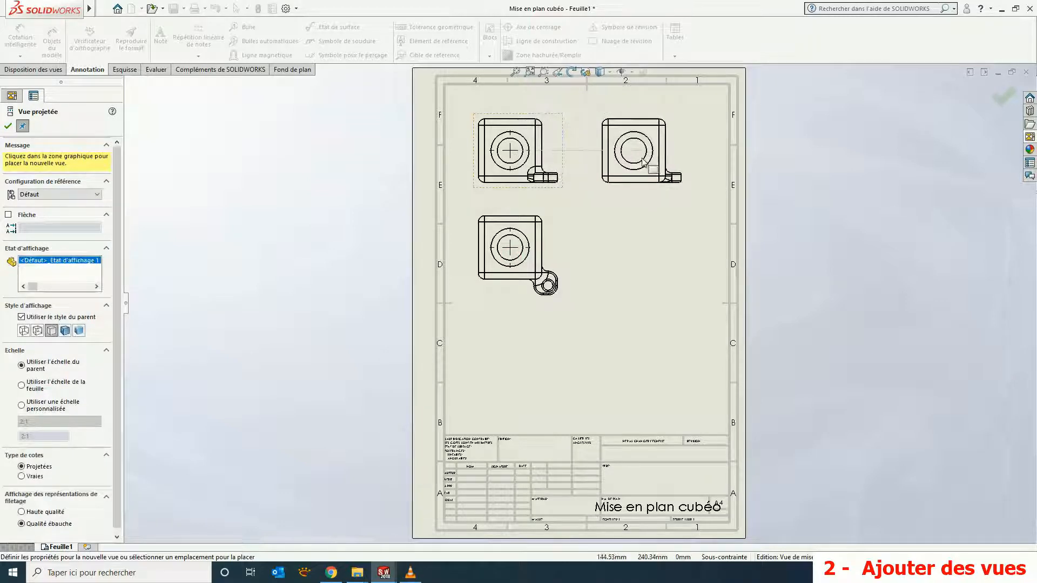
{"action": "left_click", "coordinate": [642, 161]}
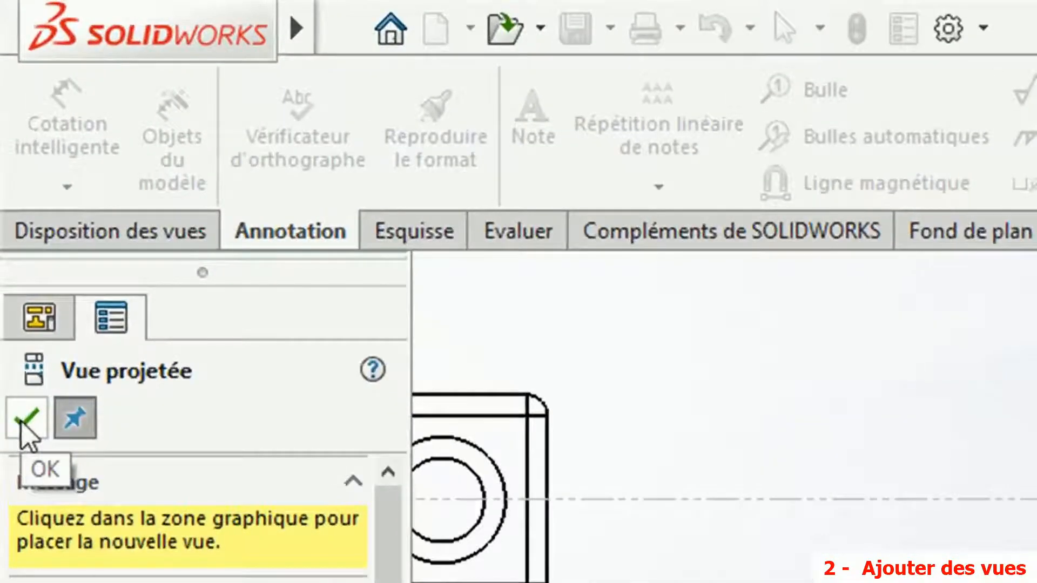
{"action": "left_click", "coordinate": [26, 424]}
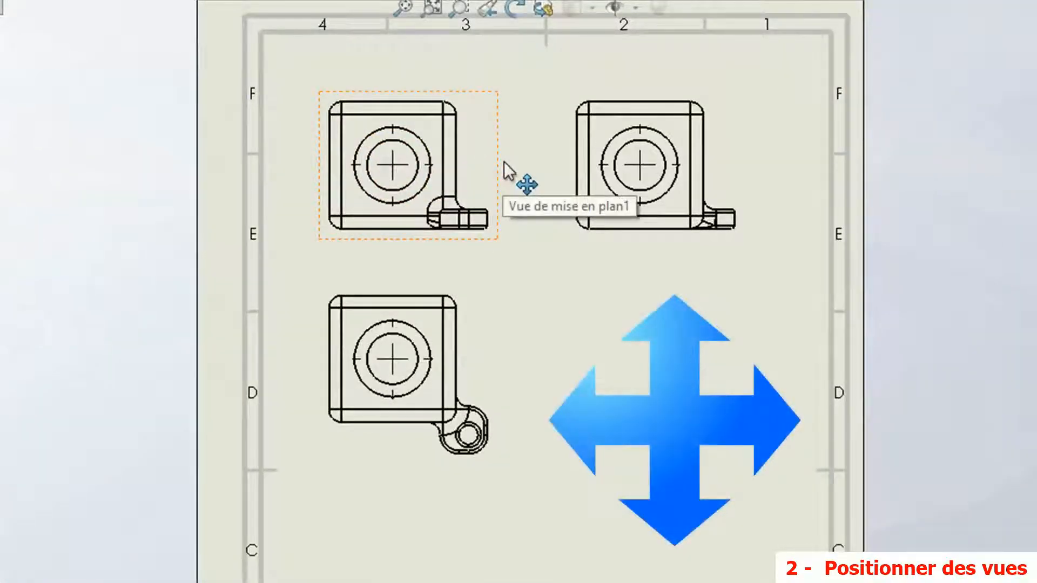
- Move the front view higher on the sheet and bring the projected views below and beside it closer to it
{"action": "mouse_move", "coordinate": [504, 161]}
{"action": "left_mouse_down"}
{"action": "mouse_move", "coordinate": [497, 155]}
{"action": "mouse_move", "coordinate": [514, 153]}
{"action": "mouse_move", "coordinate": [496, 131]}
{"action": "left_mouse_up"}
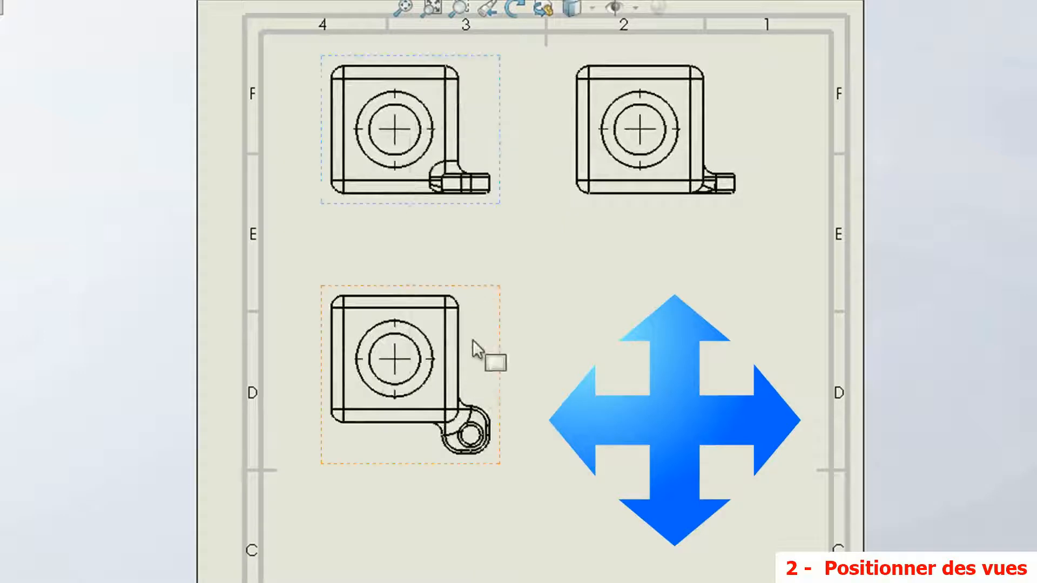
{"action": "left_click_drag", "start_coordinate": [513, 347], "coordinate": [514, 318]}
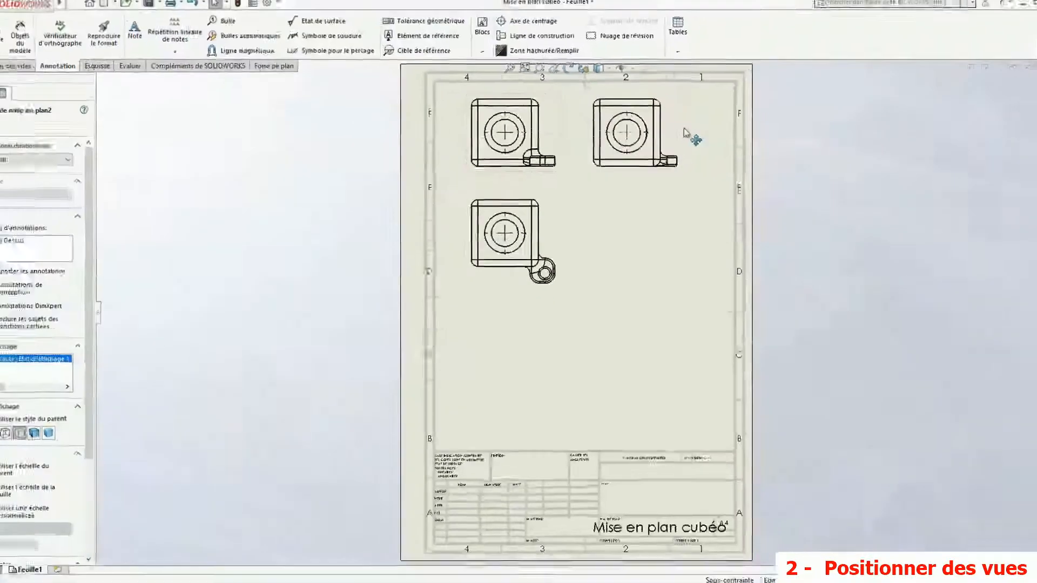
{"action": "left_click", "coordinate": [732, 129]}
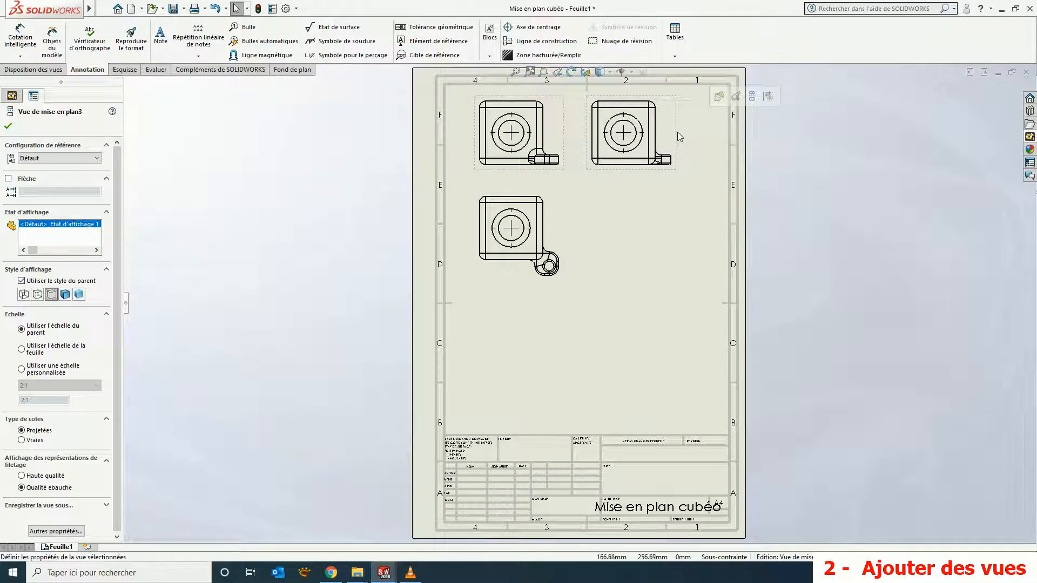
- Add the part's *Trimétrique view in the lower-right area of the sheet, above the title block
{"action": "left_click", "coordinate": [1030, 138]}
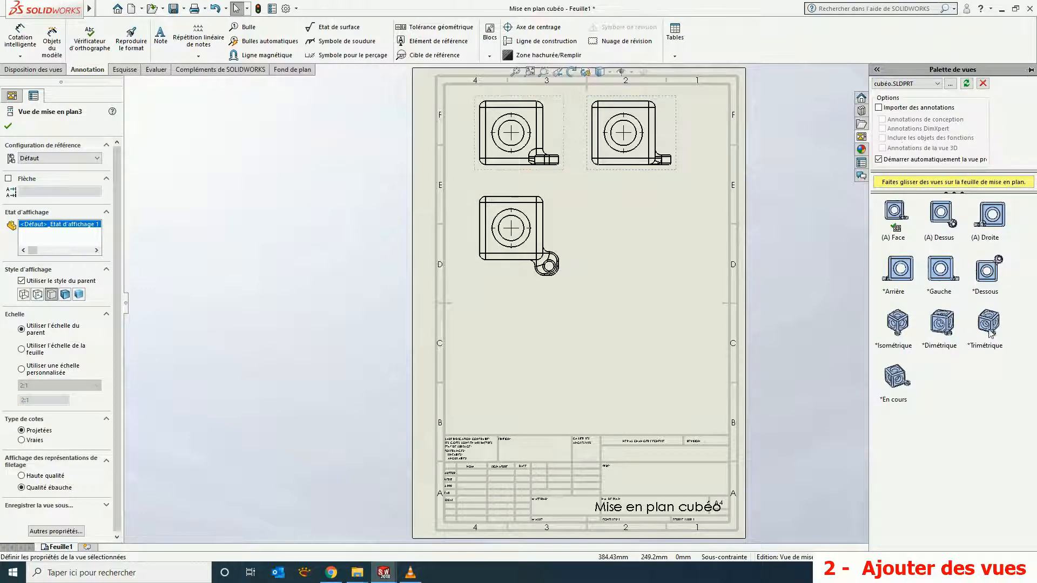
{"action": "mouse_move", "coordinate": [992, 332]}
{"action": "left_mouse_down"}
{"action": "mouse_move", "coordinate": [926, 339]}
{"action": "mouse_move", "coordinate": [701, 293]}
{"action": "mouse_move", "coordinate": [647, 305]}
{"action": "mouse_move", "coordinate": [649, 336]}
{"action": "mouse_move", "coordinate": [649, 312]}
{"action": "mouse_move", "coordinate": [648, 324]}
{"action": "left_mouse_up"}
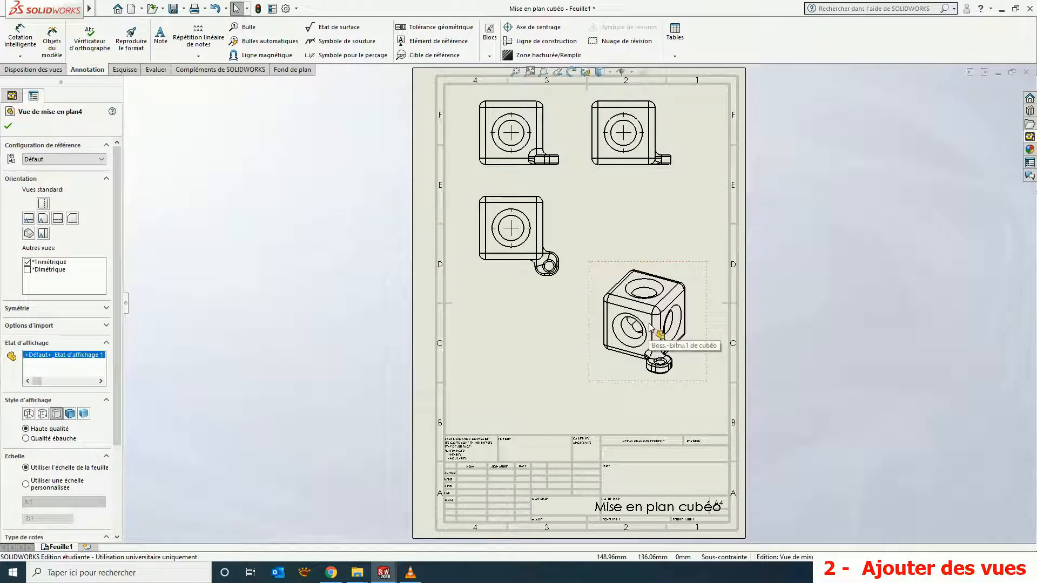
{"action": "left_click", "coordinate": [8, 127]}
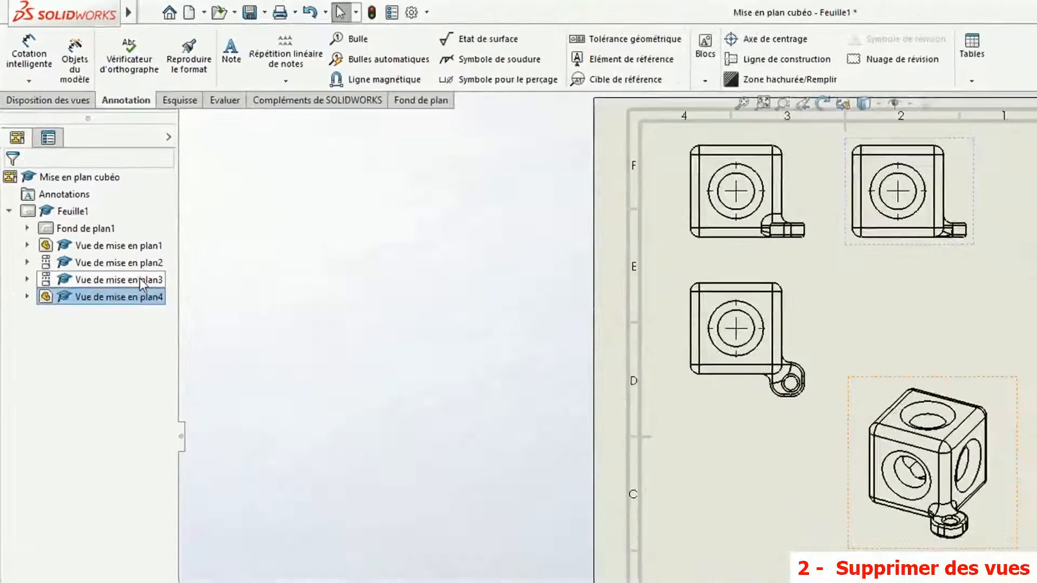
- Delete the projected view Vue de mise en plan3 from the sheet and undo the deletion
{"action": "right_click", "coordinate": [141, 282]}
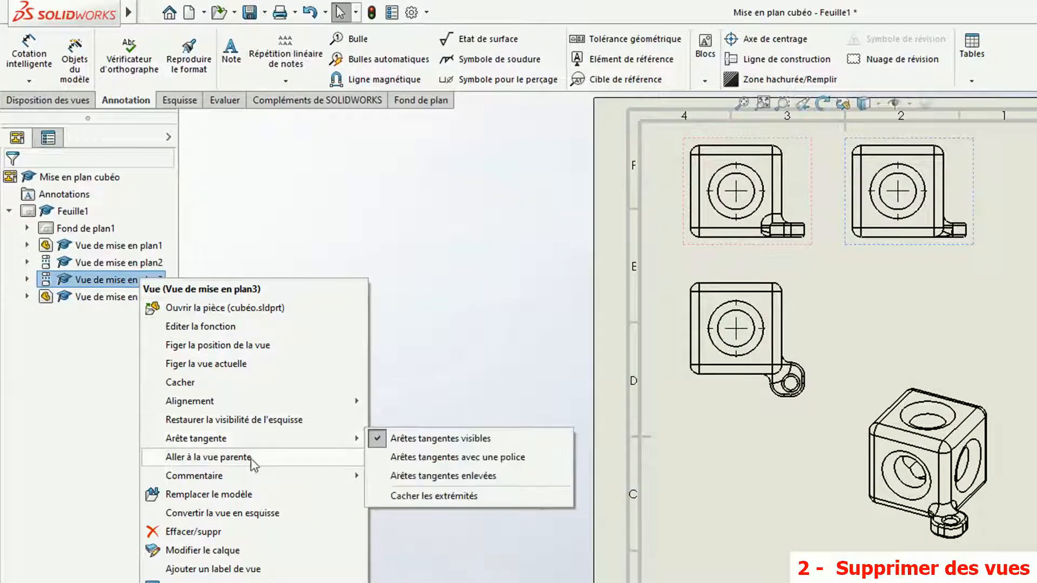
{"action": "left_click", "coordinate": [222, 534]}
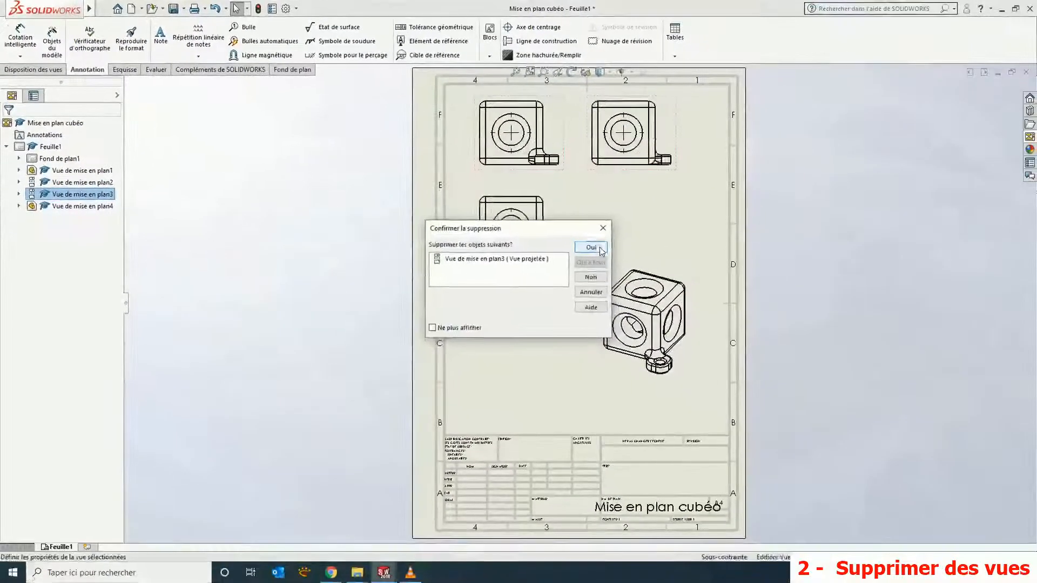
{"action": "left_click", "coordinate": [602, 250]}
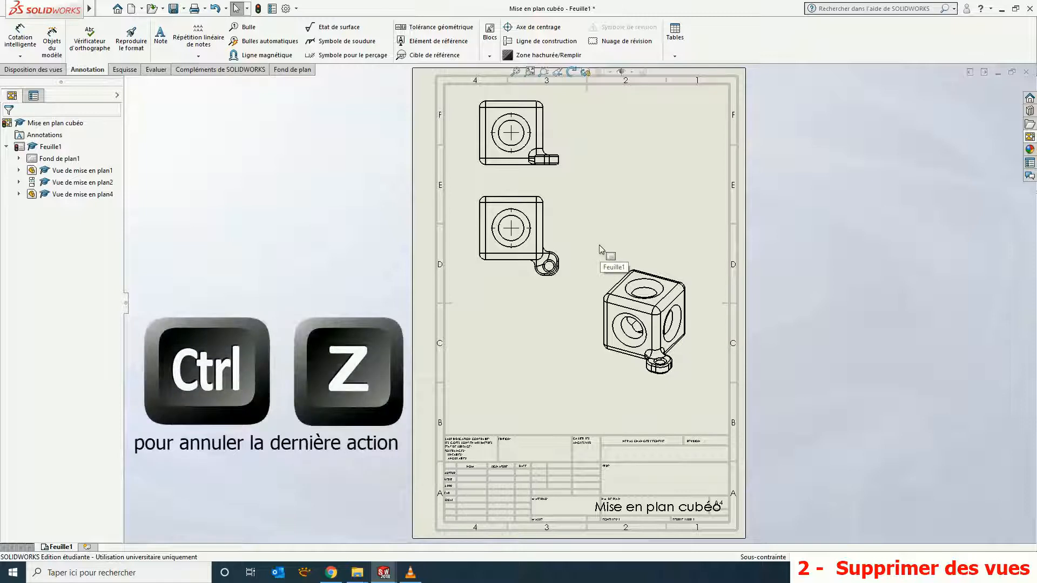
{"action": "key", "text": "ctrl+z"}
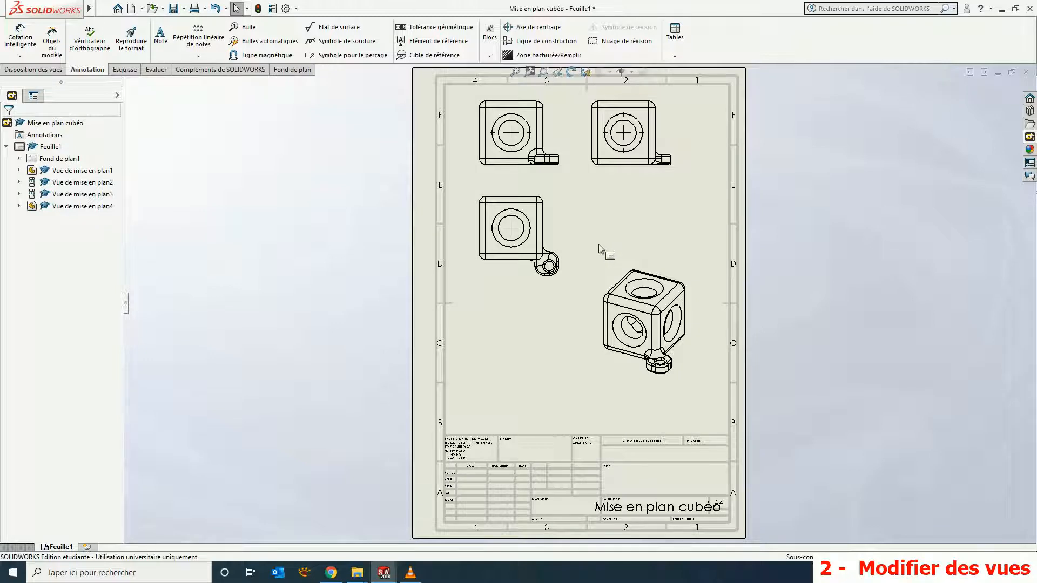
- Edit the trimetric view, trying the different display styles and applying shaded without edges
{"action": "right_click", "coordinate": [65, 208]}
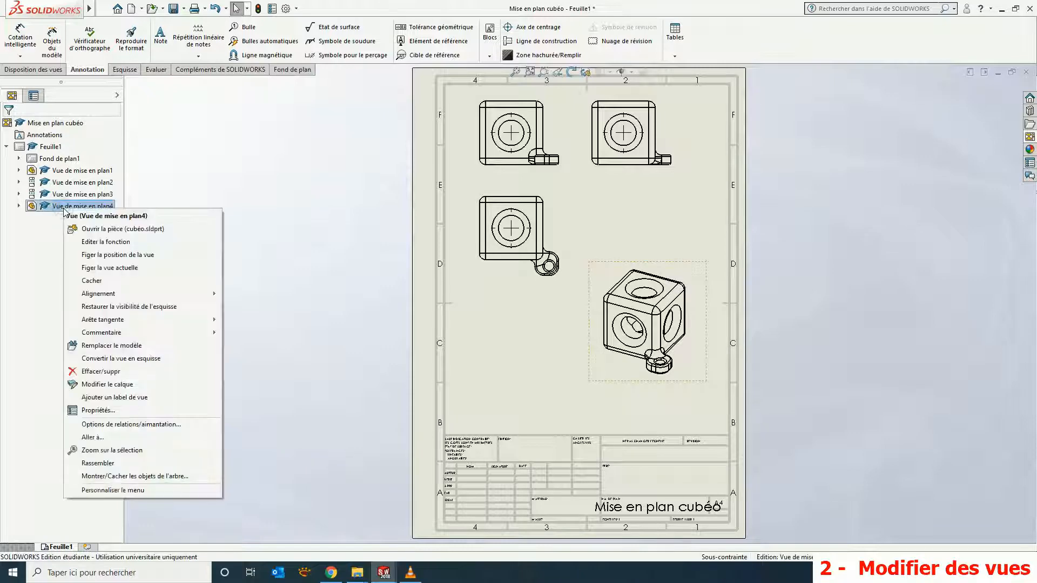
{"action": "left_click", "coordinate": [142, 244]}
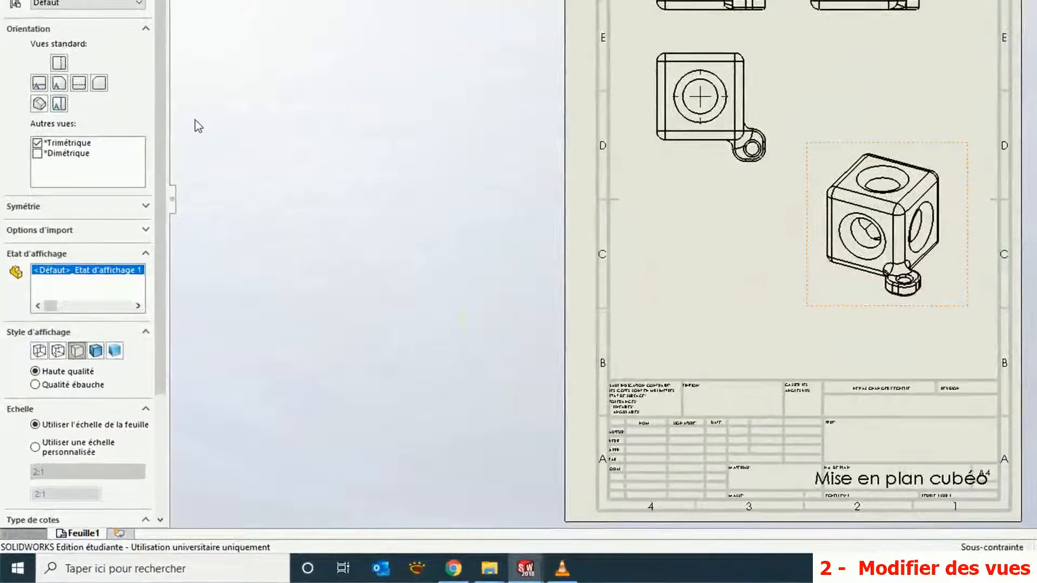
{"action": "left_click", "coordinate": [36, 355]}
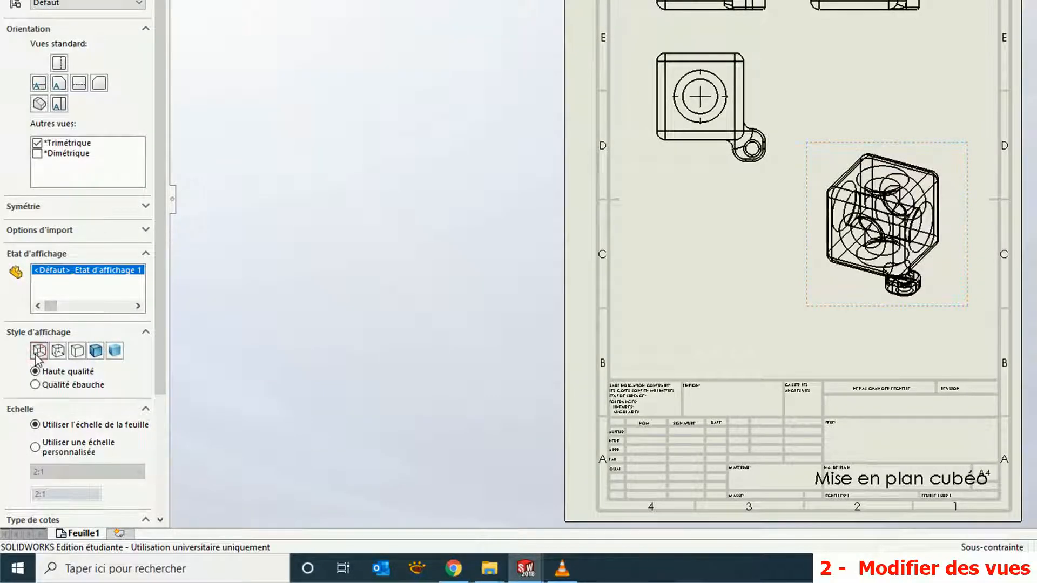
{"action": "left_click", "coordinate": [59, 352]}
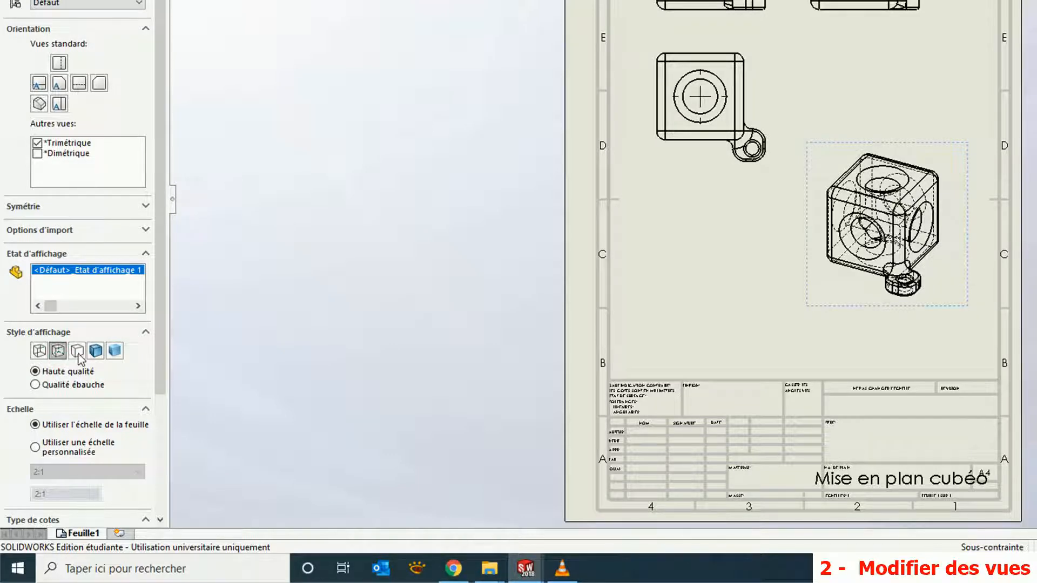
{"action": "left_click", "coordinate": [78, 356]}
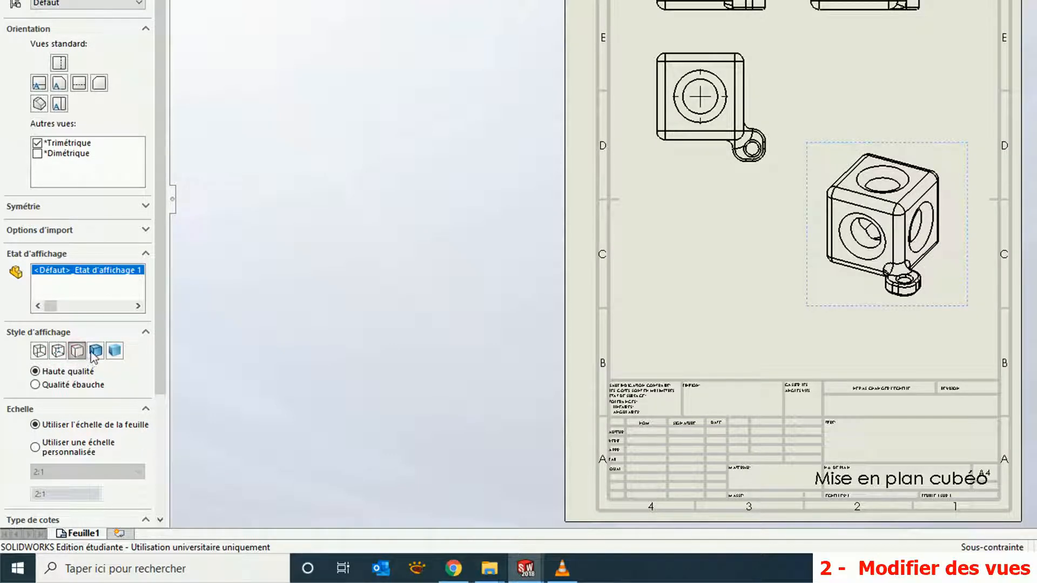
{"action": "left_click", "coordinate": [97, 352]}
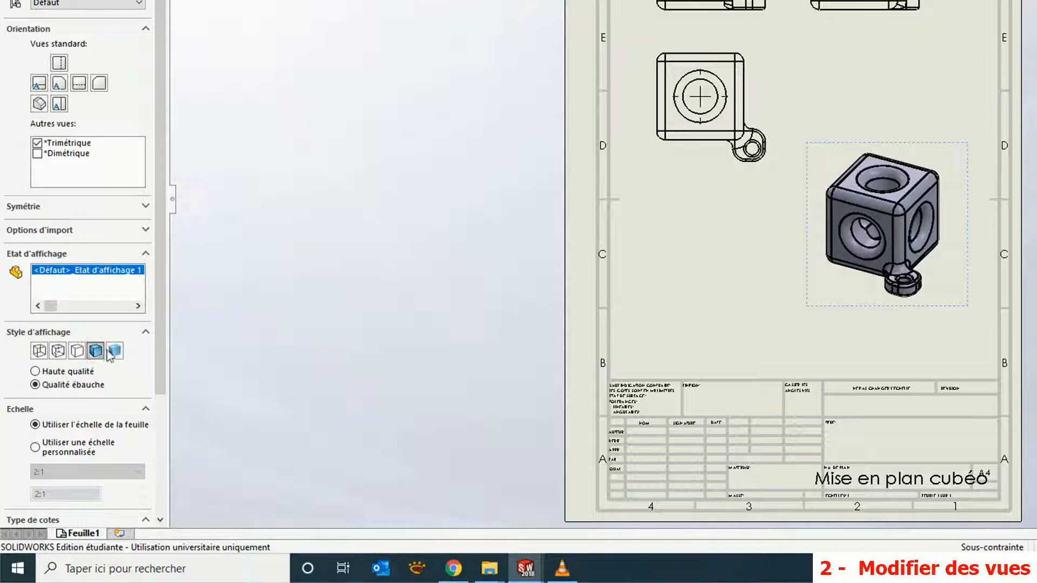
{"action": "left_click", "coordinate": [115, 352]}
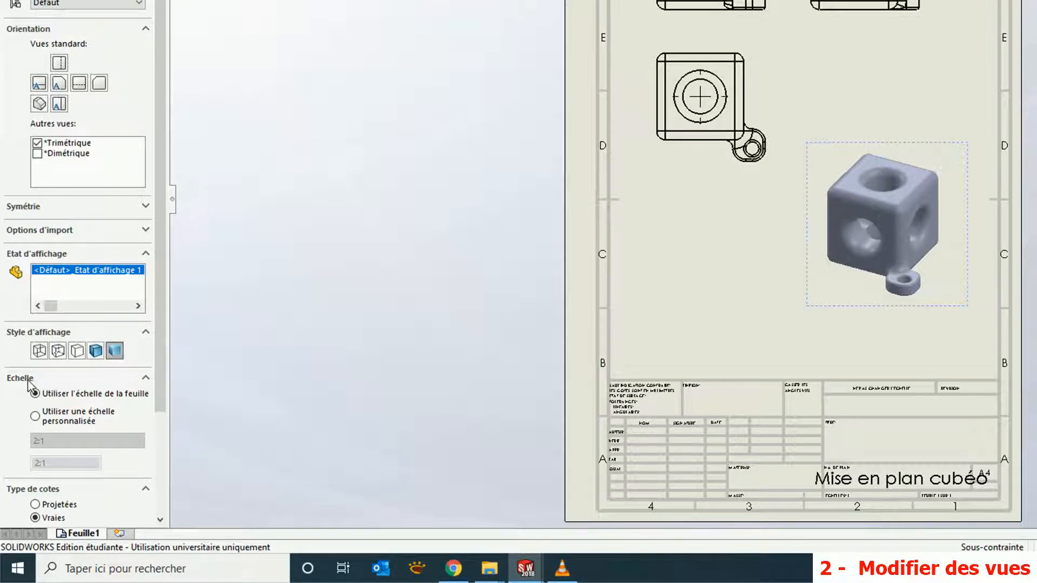
- Give the trimetric view a user-defined custom scale of 3:1
{"action": "left_click", "coordinate": [35, 417]}
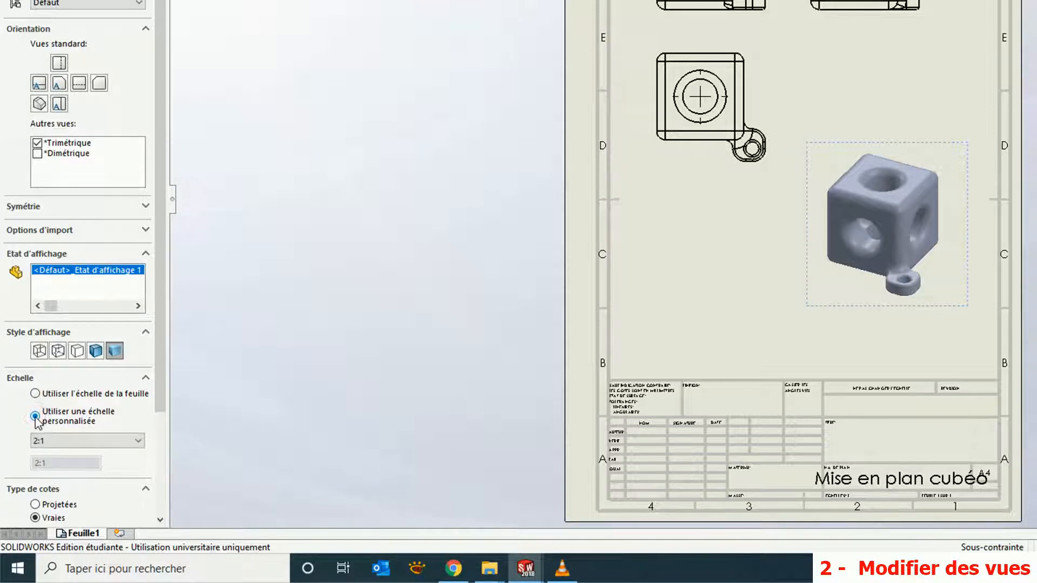
{"action": "left_click", "coordinate": [138, 441]}
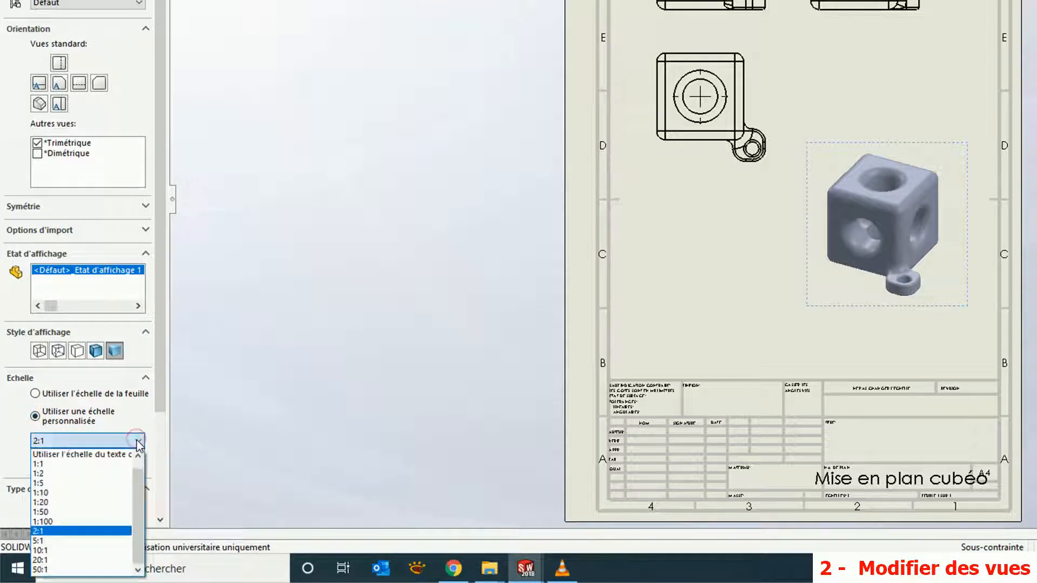
{"action": "left_click_drag", "start_coordinate": [138, 492], "coordinate": [138, 466]}
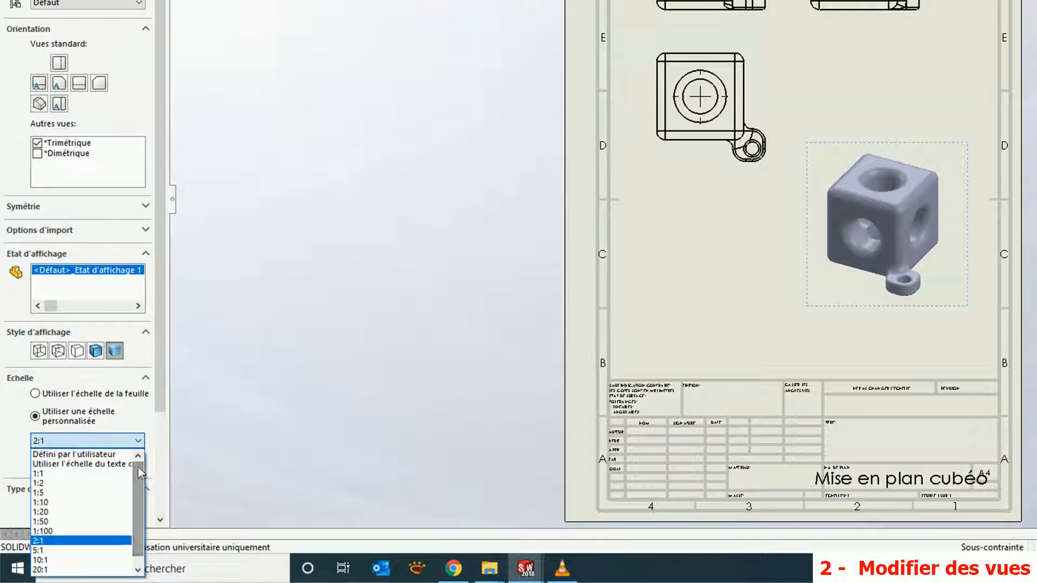
{"action": "left_click", "coordinate": [100, 455]}
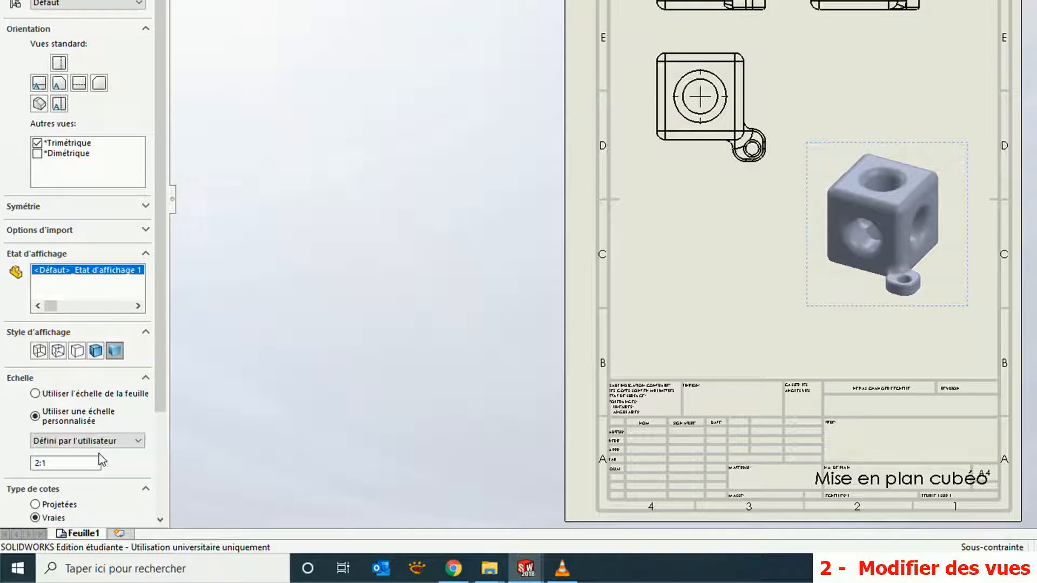
{"action": "left_click", "coordinate": [37, 463]}
{"action": "left_click", "coordinate": [125, 467]}
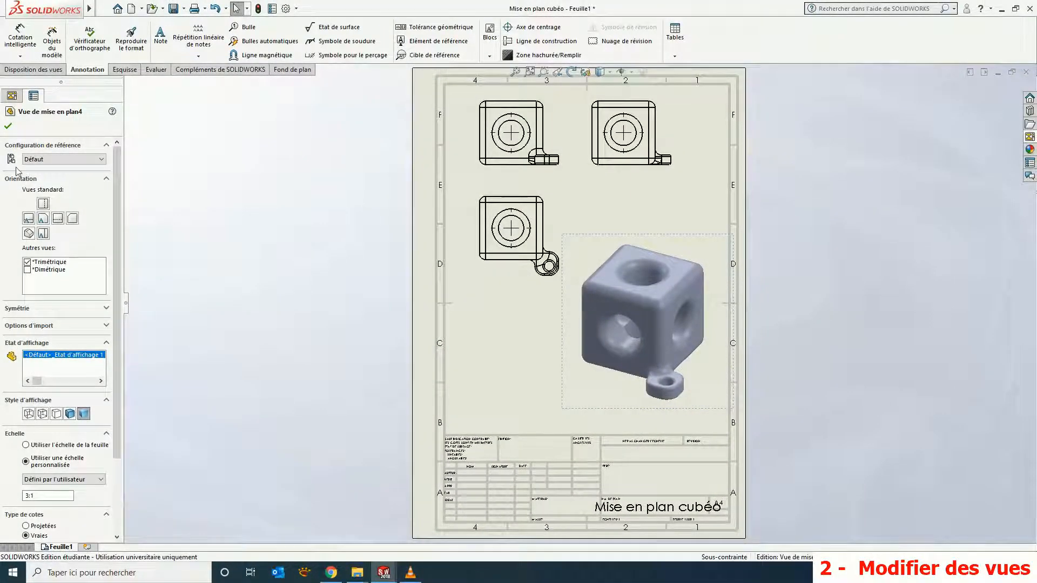
- Close the view properties and space out the views, lowering the two upper views, the lower projected view and the trimetric view
{"action": "left_click", "coordinate": [8, 127]}
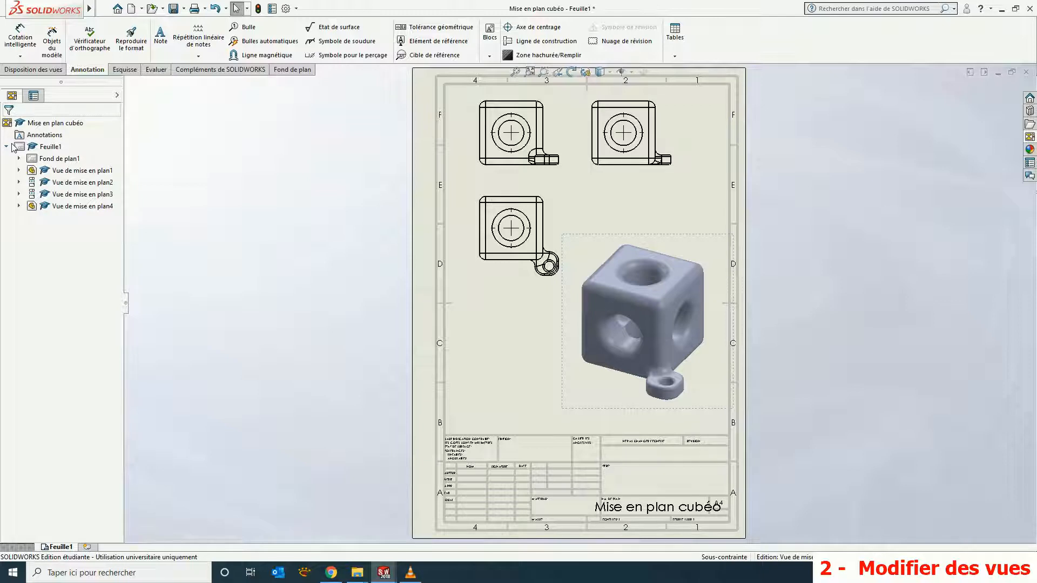
{"action": "left_click_drag", "start_coordinate": [561, 335], "coordinate": [555, 350]}
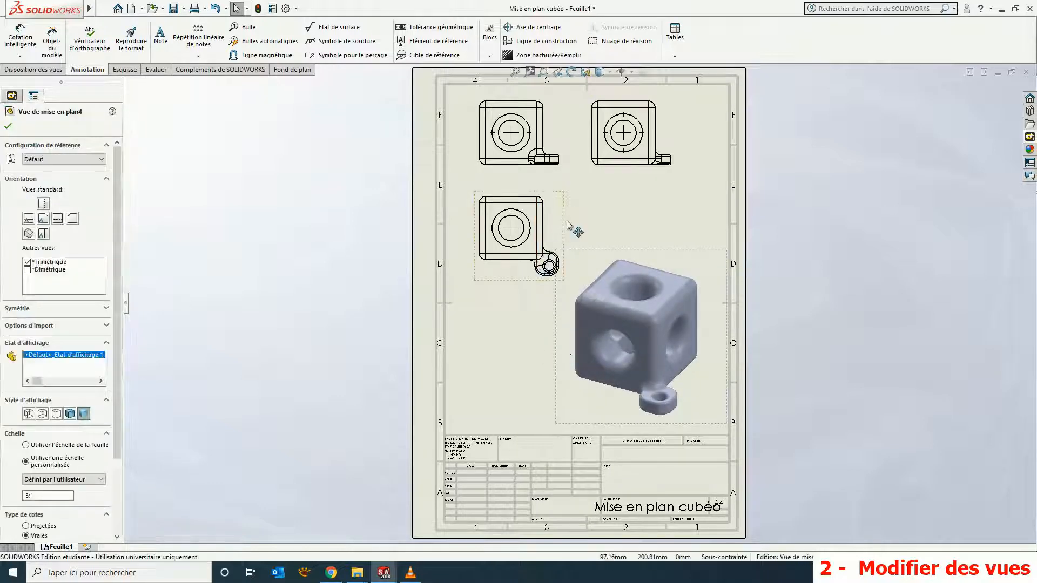
{"action": "mouse_move", "coordinate": [570, 224]}
{"action": "left_mouse_down"}
{"action": "mouse_move", "coordinate": [567, 215]}
{"action": "mouse_move", "coordinate": [567, 225]}
{"action": "left_mouse_up"}
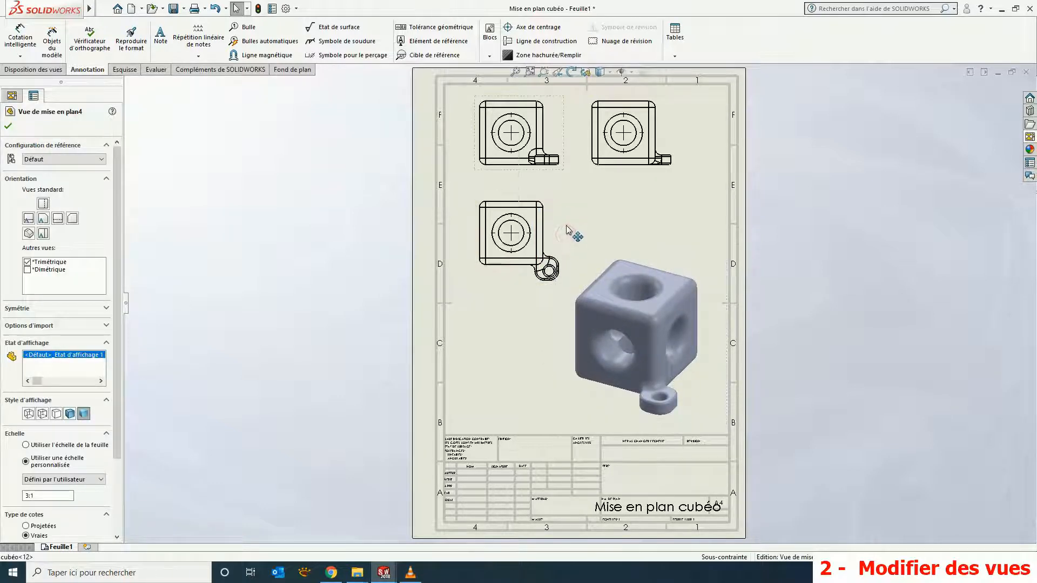
{"action": "left_click_drag", "start_coordinate": [565, 122], "coordinate": [567, 144]}
{"action": "left_click_drag", "start_coordinate": [566, 234], "coordinate": [566, 263]}
{"action": "left_click_drag", "start_coordinate": [711, 254], "coordinate": [720, 260]}
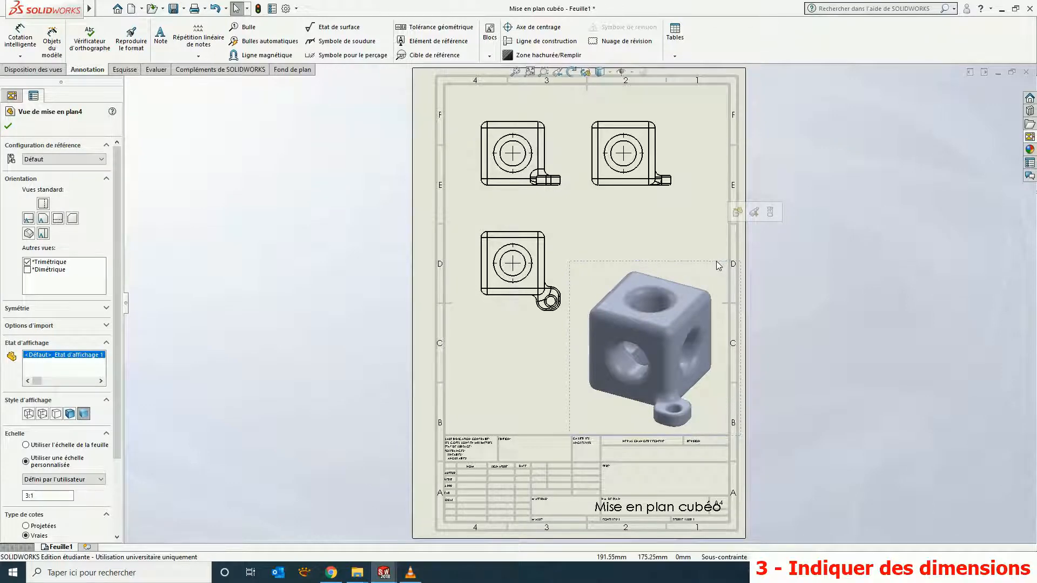
- Dimension the cube's overall width above the upper-left view with Smart Dimension and set its precision to Aucune
{"action": "scroll", "coordinate": [510, 140], "scroll_direction": "down", "scroll_amount": 5}
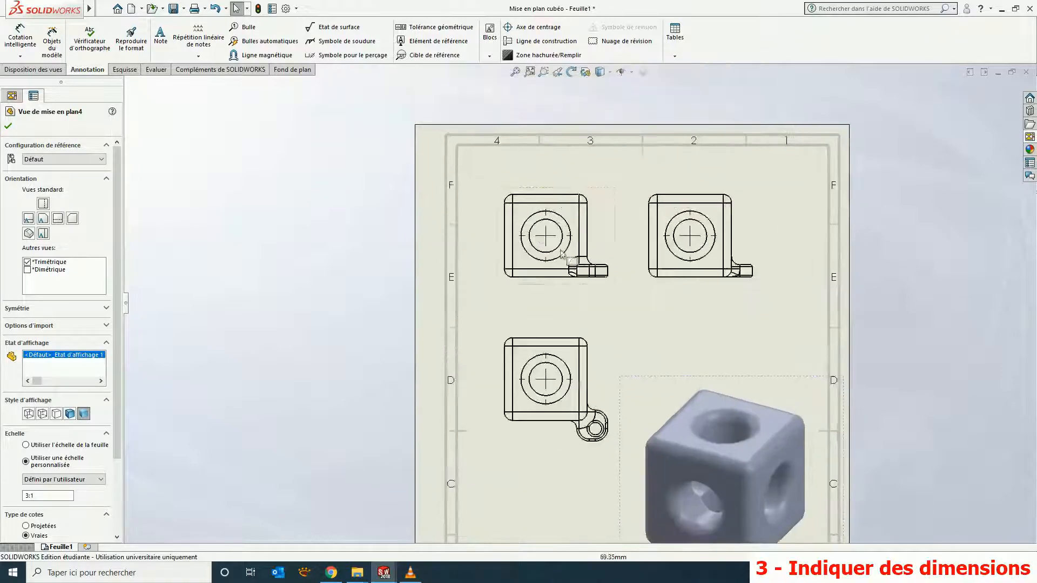
{"action": "scroll", "coordinate": [567, 256], "scroll_direction": "down", "scroll_amount": 5}
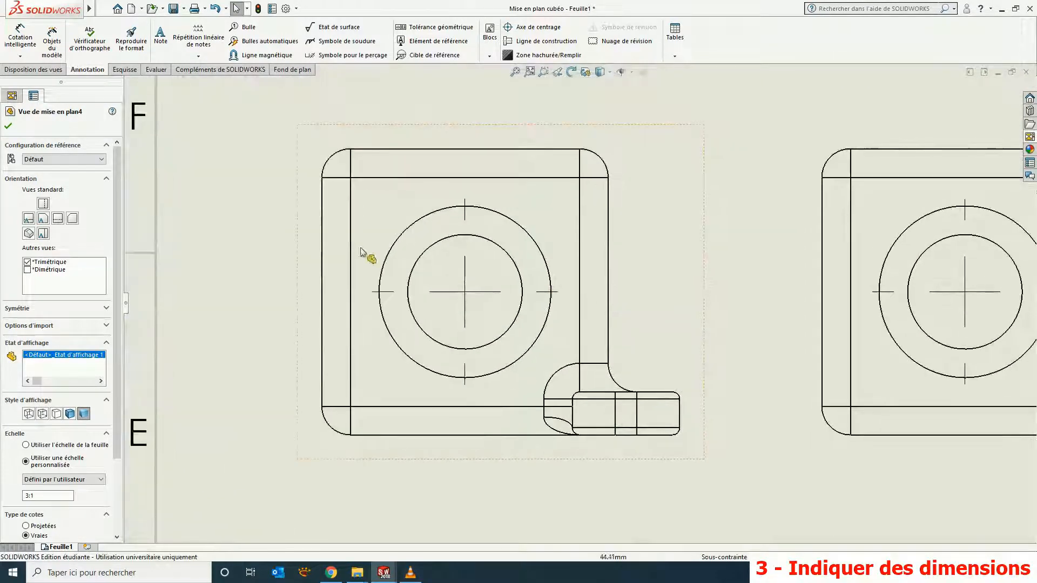
{"action": "left_click", "coordinate": [9, 127]}
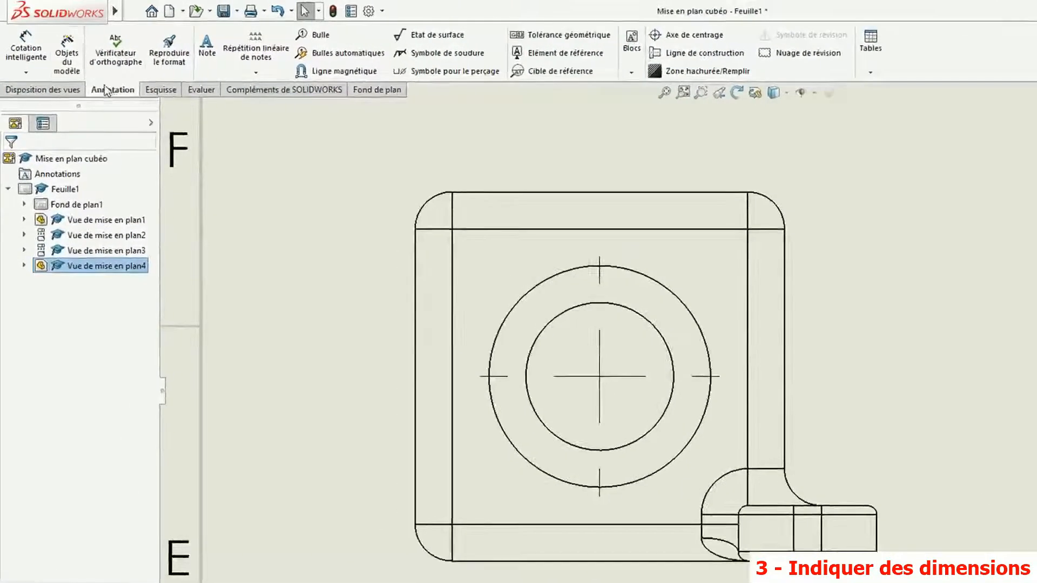
{"action": "left_click", "coordinate": [36, 56]}
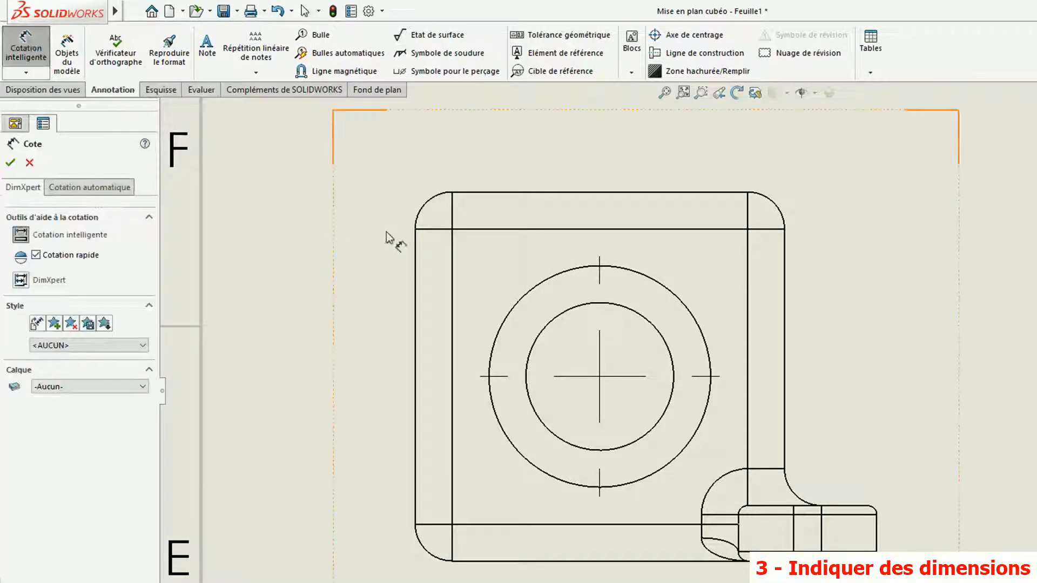
{"action": "left_click", "coordinate": [416, 243]}
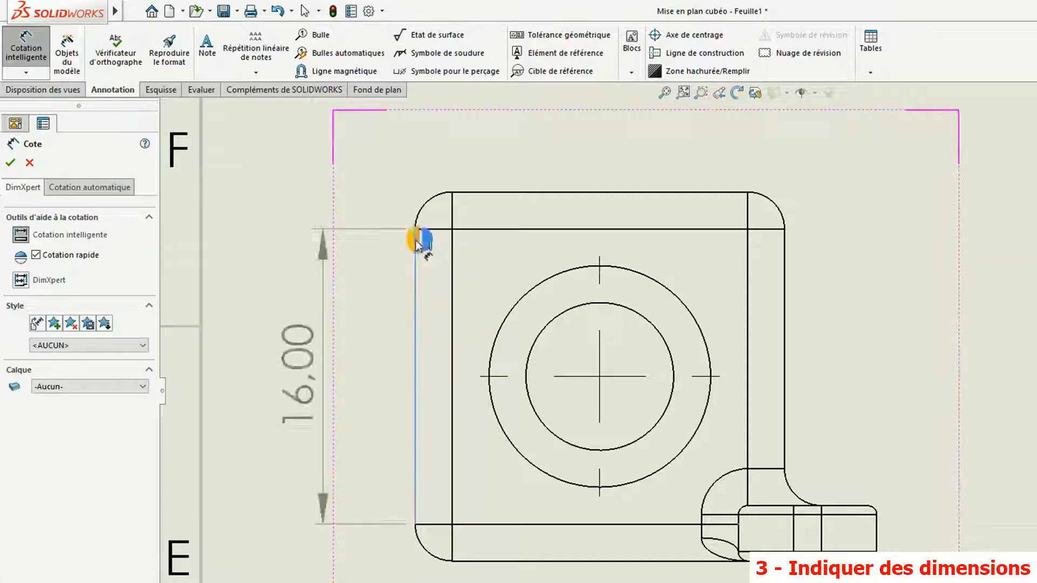
{"action": "left_click", "coordinate": [785, 258]}
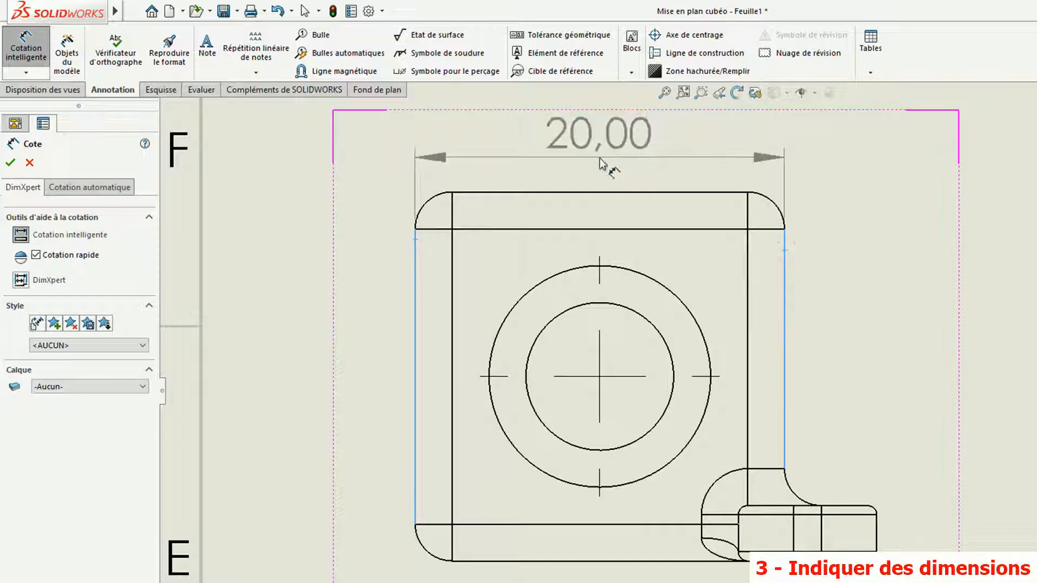
{"action": "left_click", "coordinate": [601, 164]}
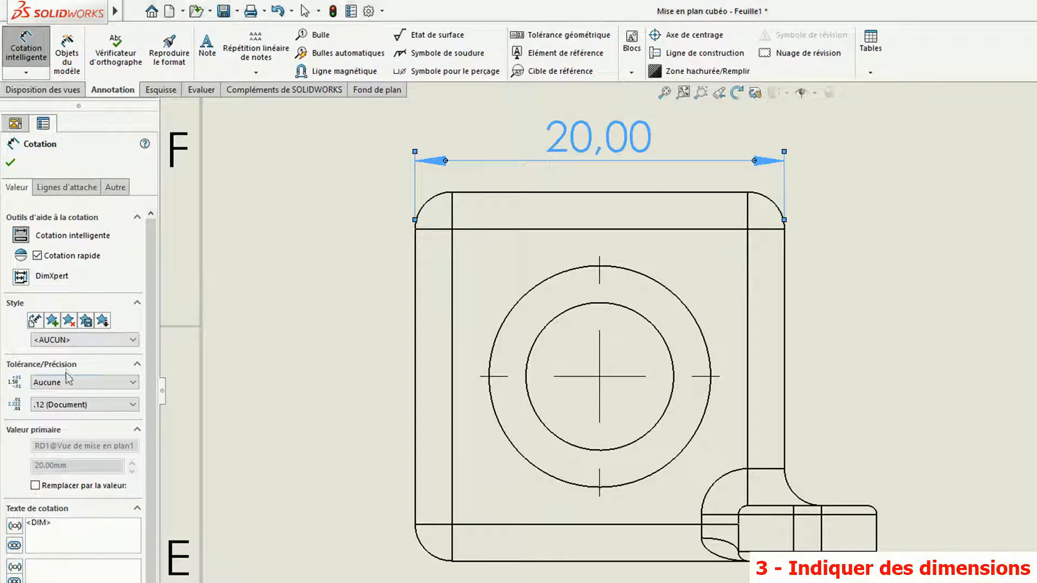
{"action": "left_click", "coordinate": [81, 405]}
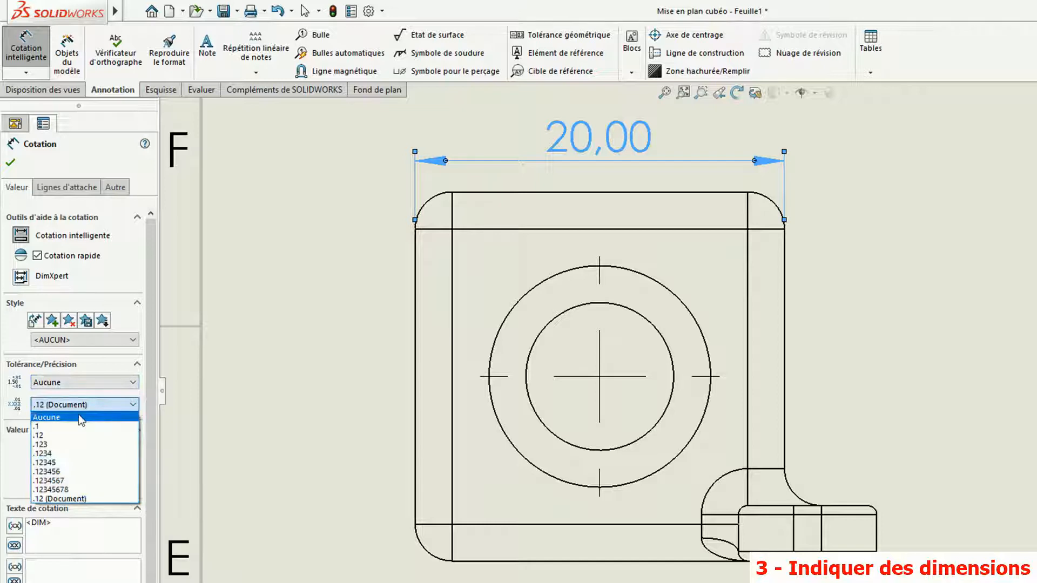
{"action": "left_click", "coordinate": [79, 417]}
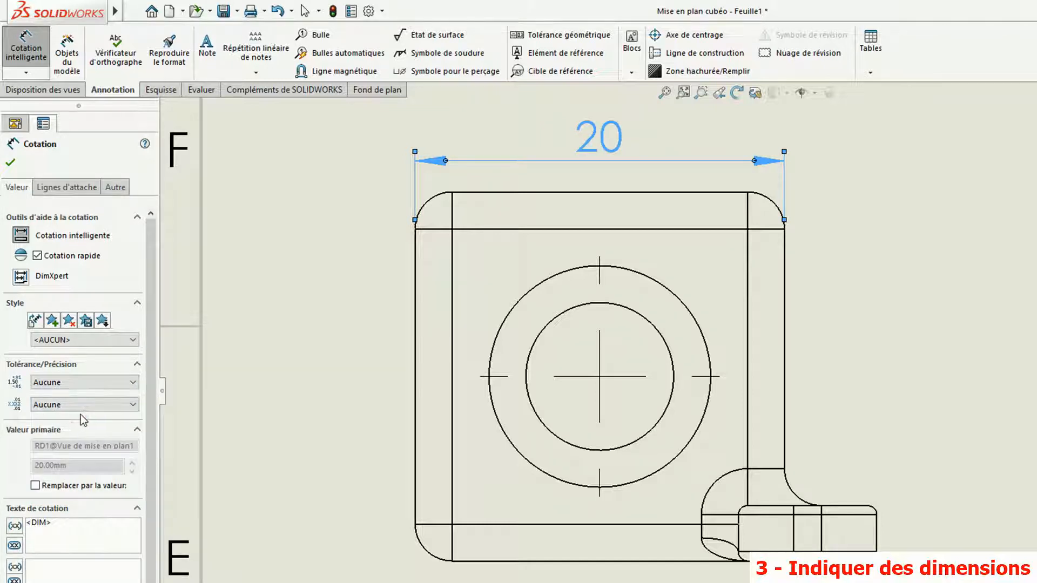
- Dimension the cube's overall height beside the upper-left view and set its precision to Aucune
{"action": "left_click", "coordinate": [520, 191]}
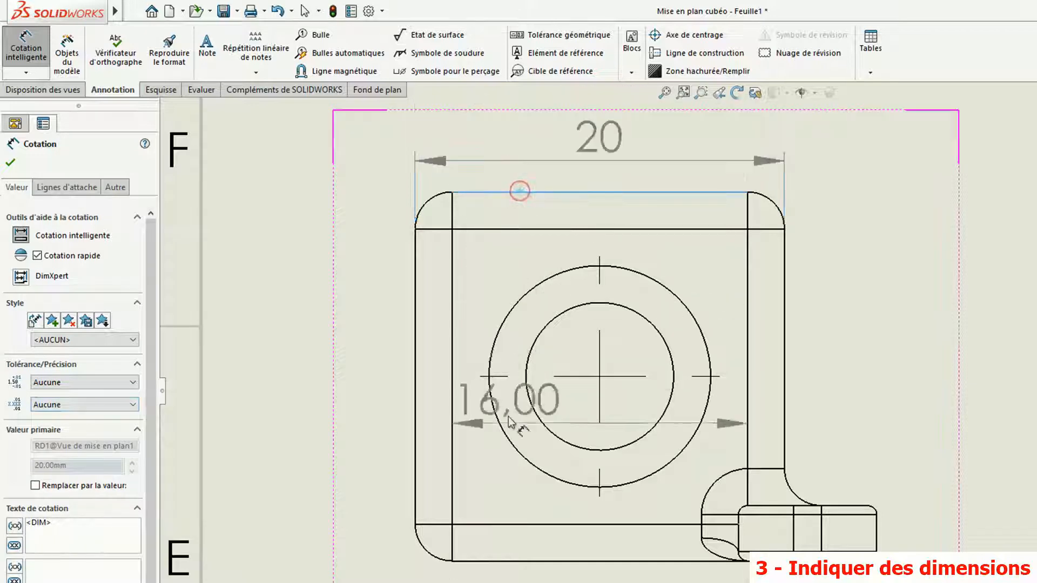
{"action": "left_click", "coordinate": [522, 561]}
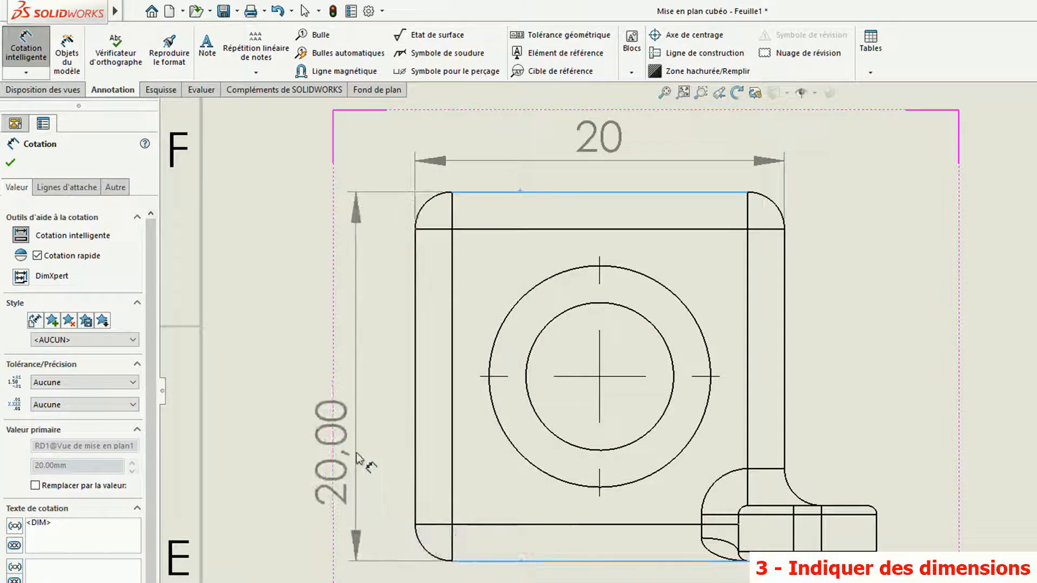
{"action": "left_click", "coordinate": [359, 388]}
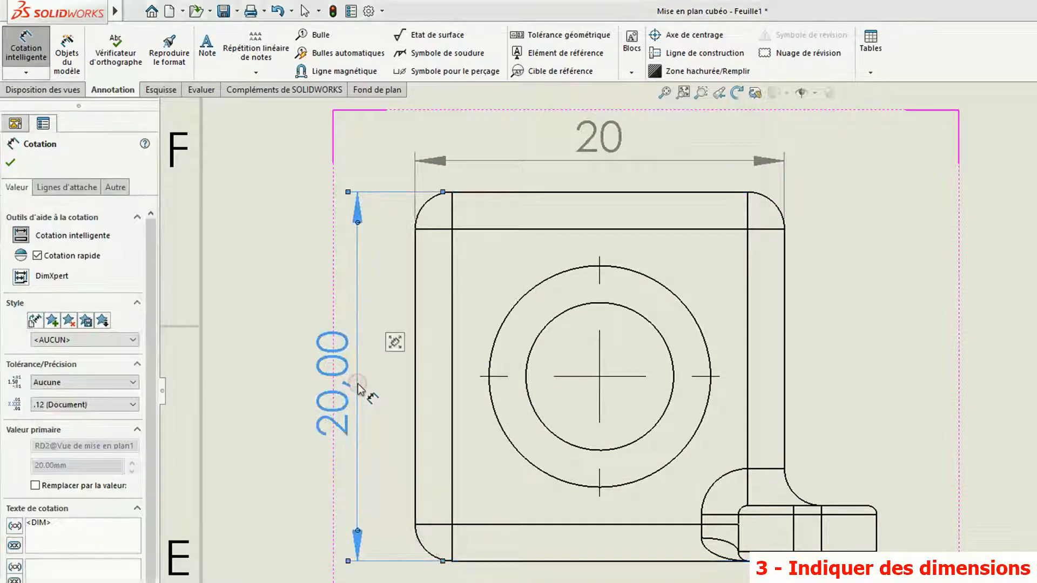
{"action": "left_click", "coordinate": [132, 404]}
{"action": "left_click", "coordinate": [67, 417]}
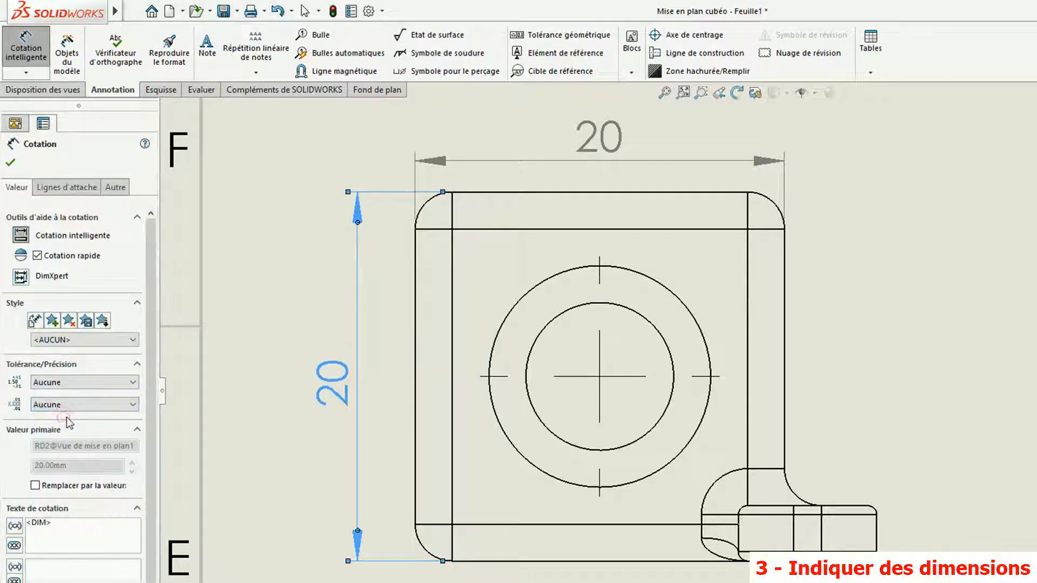
- Dimension the cube's overall width above the upper-right projected view and set its precision to Aucune
{"action": "scroll", "coordinate": [648, 486], "scroll_direction": "down", "scroll_amount": 1}
{"action": "scroll", "coordinate": [827, 429], "scroll_direction": "up", "scroll_amount": 4}
{"action": "scroll", "coordinate": [826, 430], "scroll_direction": "down", "scroll_amount": 2}
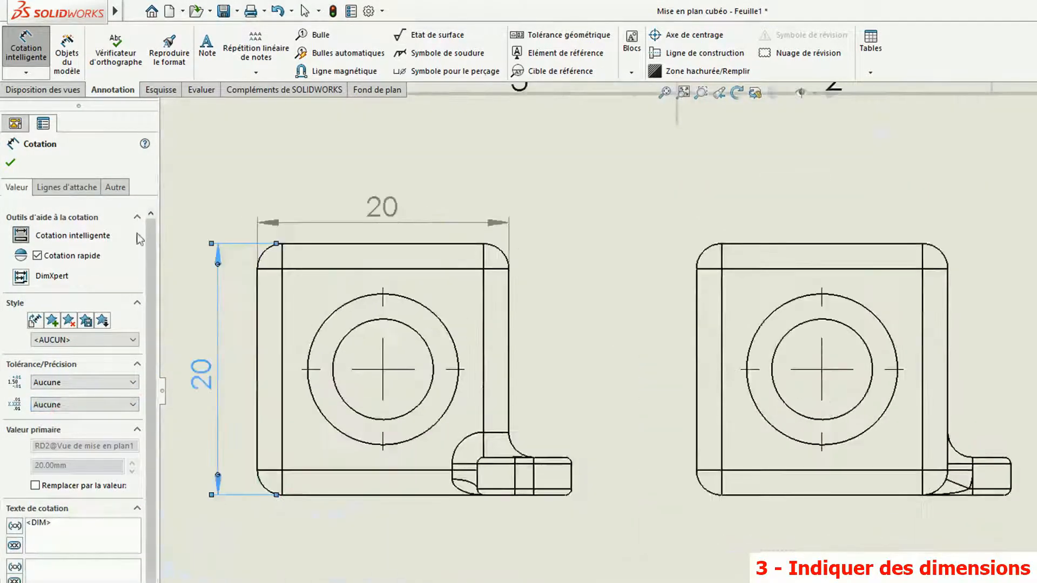
{"action": "left_click", "coordinate": [696, 323]}
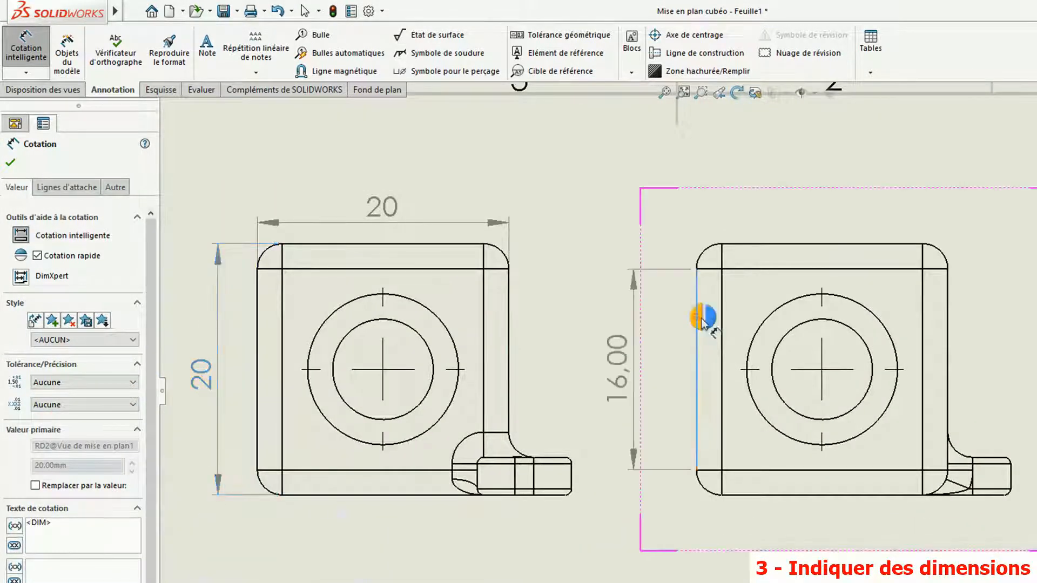
{"action": "left_click", "coordinate": [948, 340]}
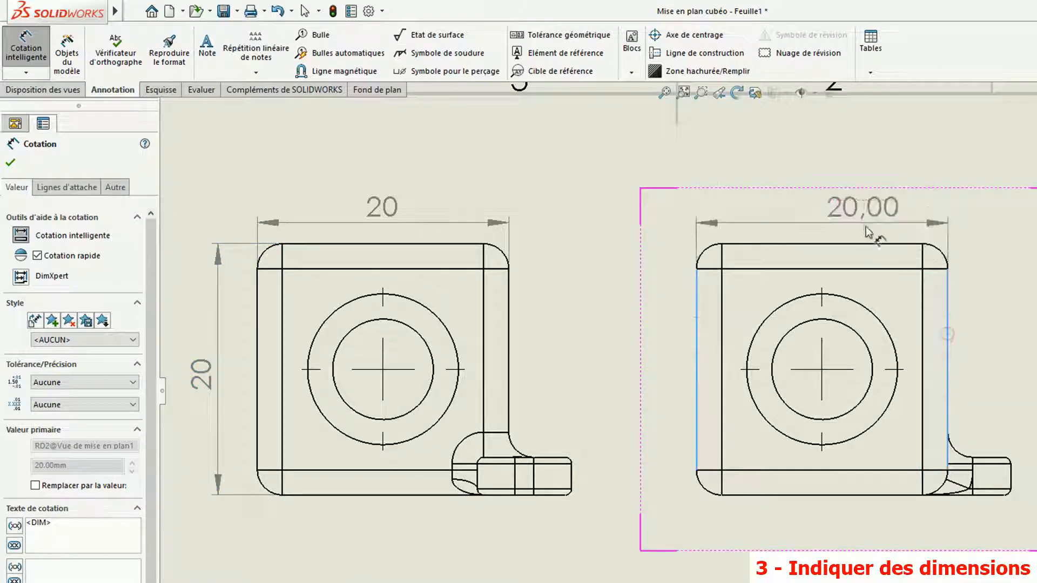
{"action": "left_click", "coordinate": [831, 223]}
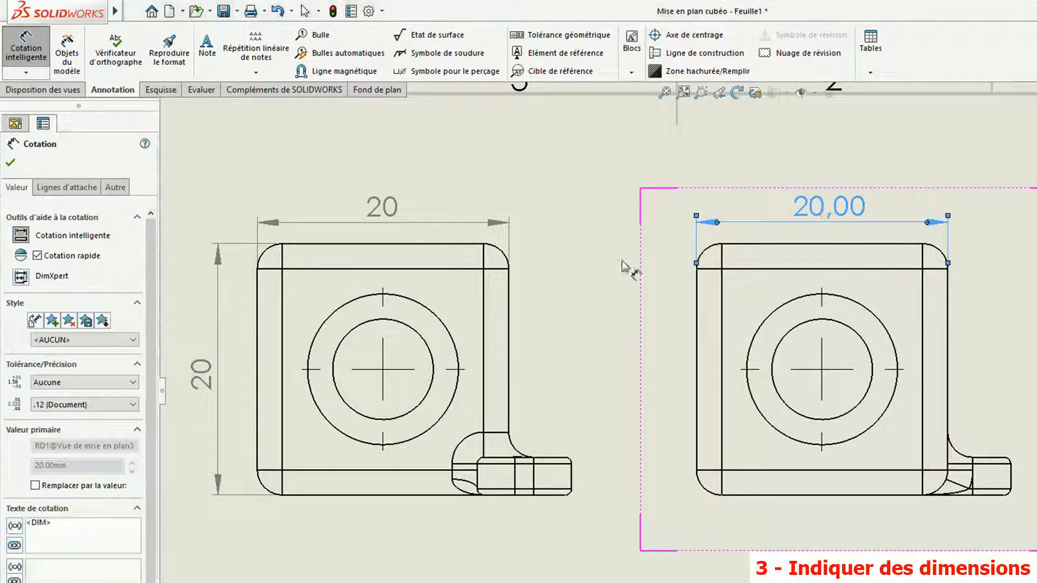
{"action": "left_click", "coordinate": [131, 405]}
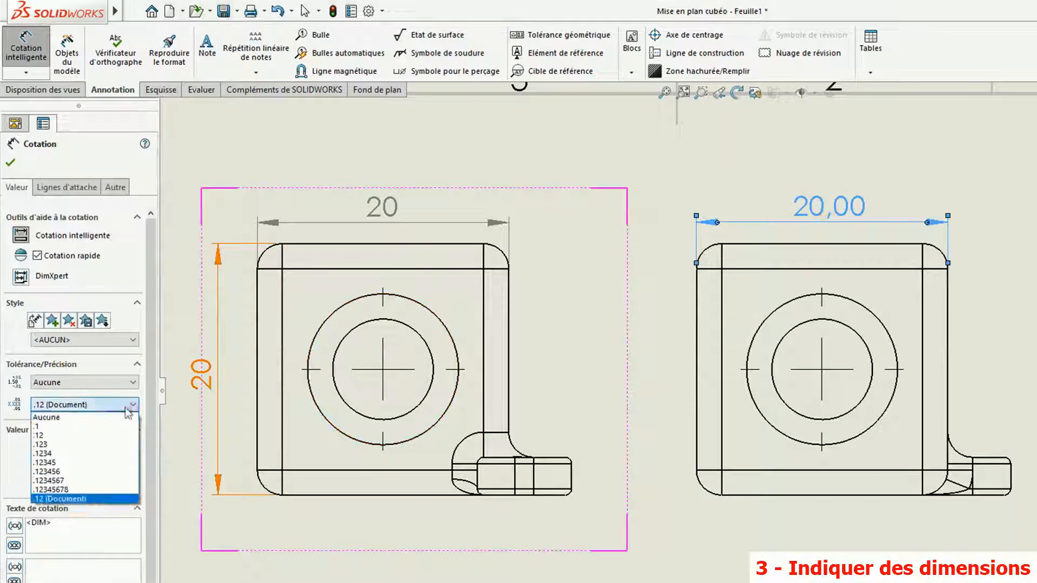
{"action": "left_click", "coordinate": [92, 418]}
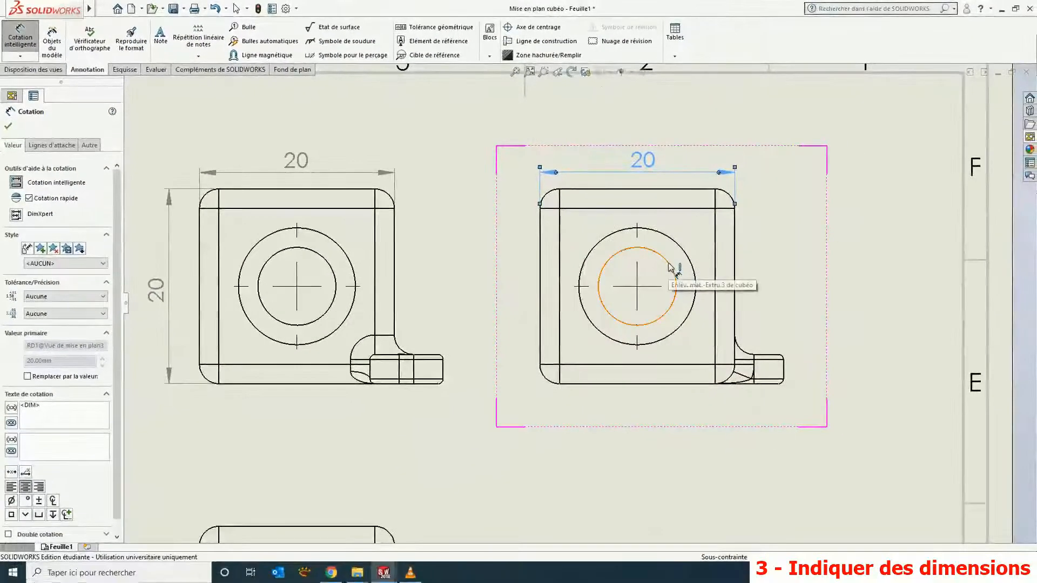
- Dimension the diameter of the inner hole circle in the upper-right view and in the lower projected view
{"action": "left_click", "coordinate": [669, 268]}
{"action": "left_click", "coordinate": [798, 226]}
{"action": "key", "text": "f"}
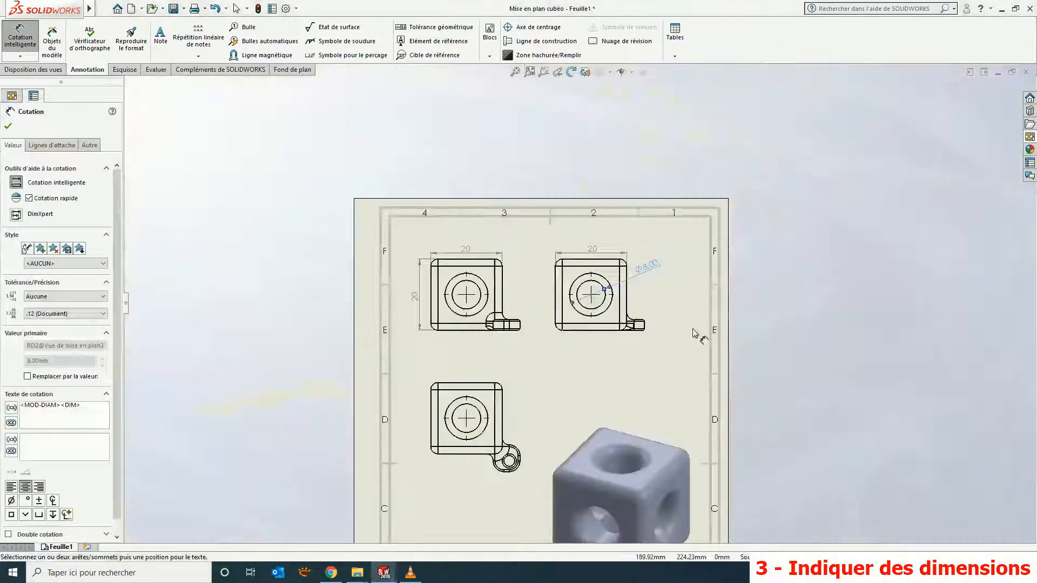
{"action": "scroll", "coordinate": [466, 411], "scroll_direction": "down", "scroll_amount": 8}
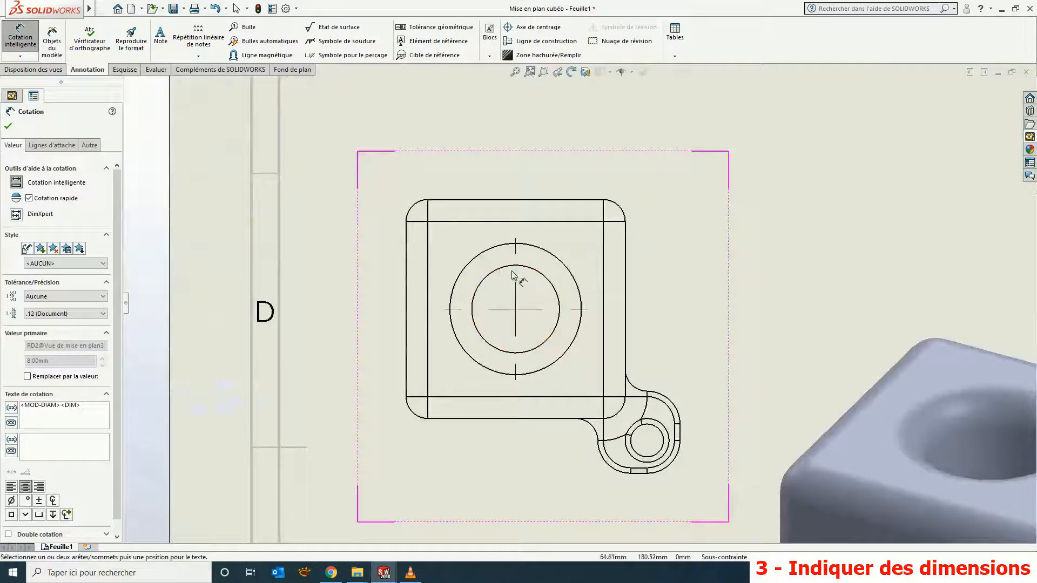
{"action": "left_click", "coordinate": [491, 341]}
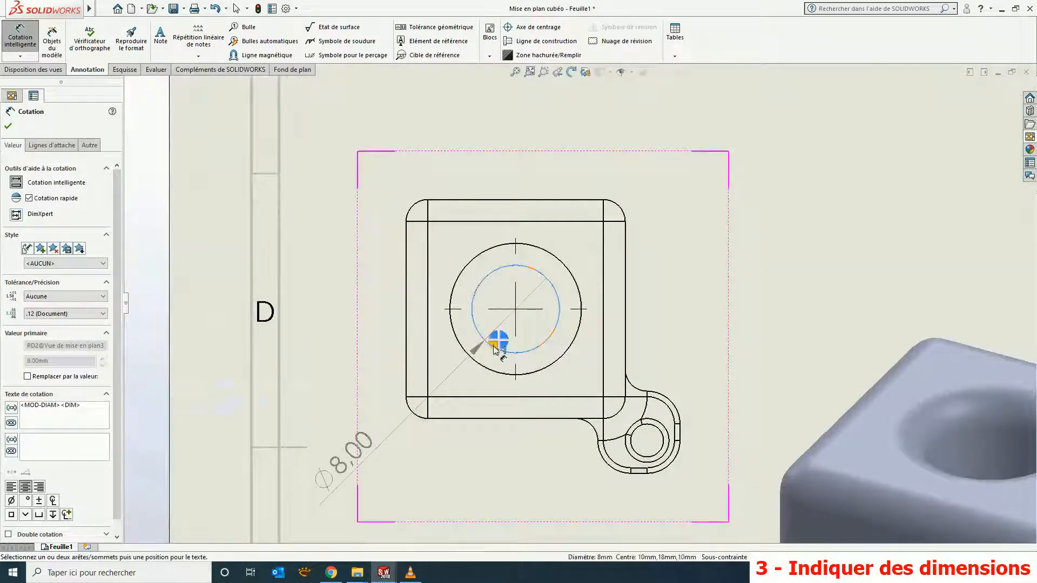
{"action": "left_click", "coordinate": [380, 492]}
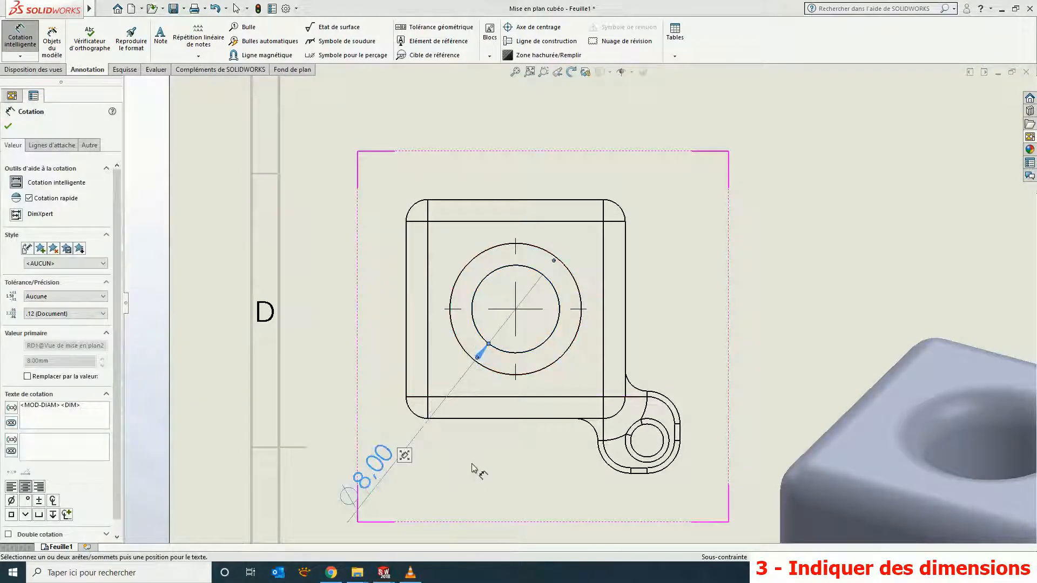
- Dimension the upper-left corner fillet radius in the lower projected view and set its precision to Aucune
{"action": "left_click", "coordinate": [414, 208]}
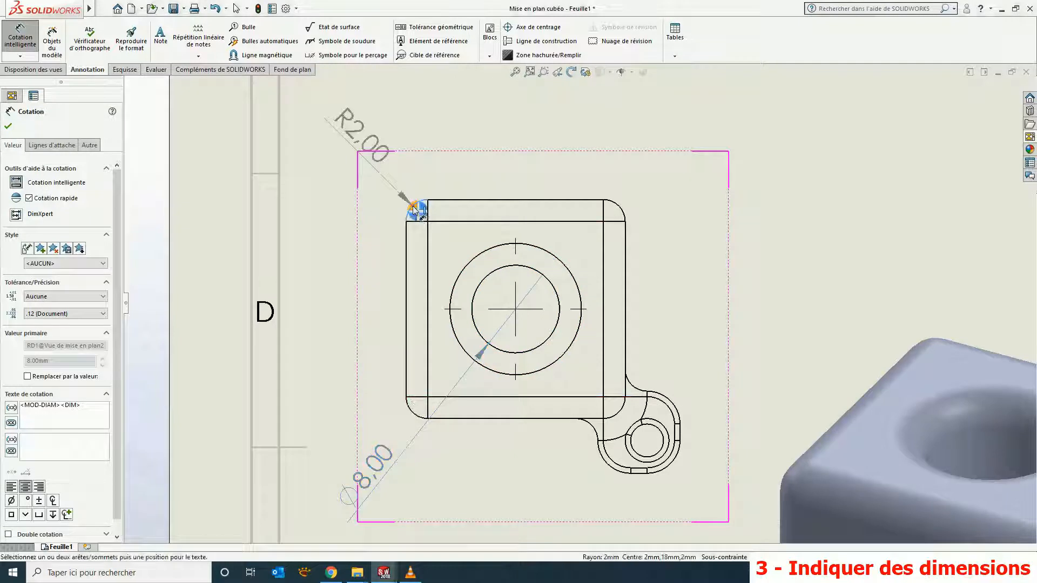
{"action": "left_click", "coordinate": [372, 171]}
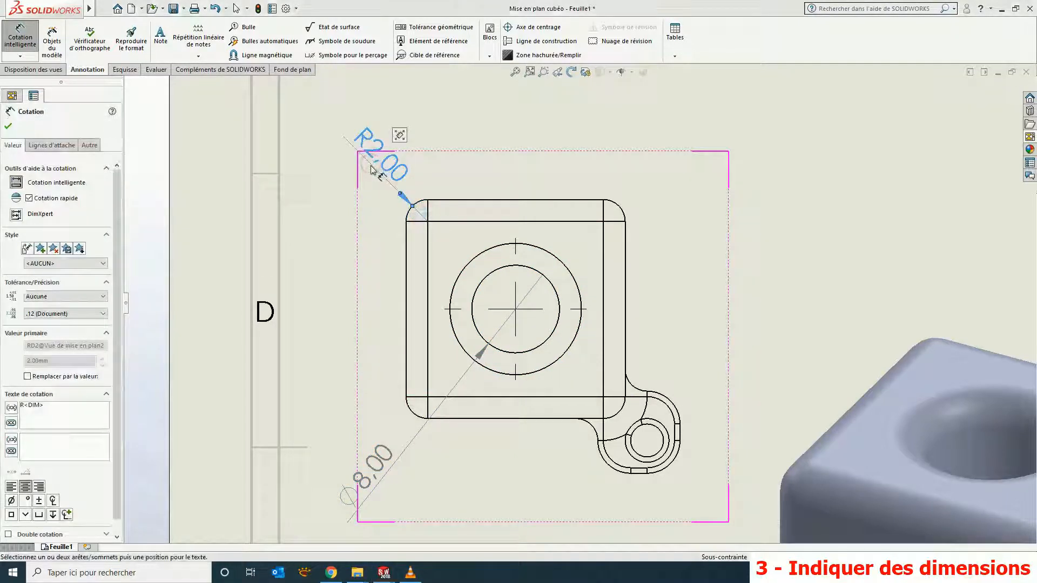
{"action": "left_click", "coordinate": [65, 313]}
{"action": "left_click", "coordinate": [59, 327]}
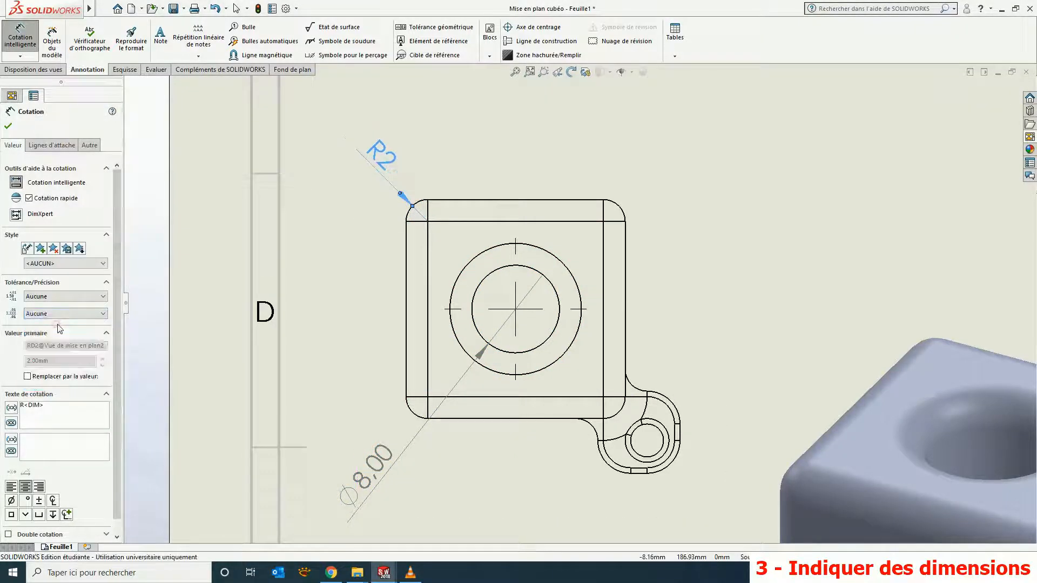
- Set the precision of the hole diameter dimension in the lower projected view to Aucune
{"action": "left_click", "coordinate": [370, 473]}
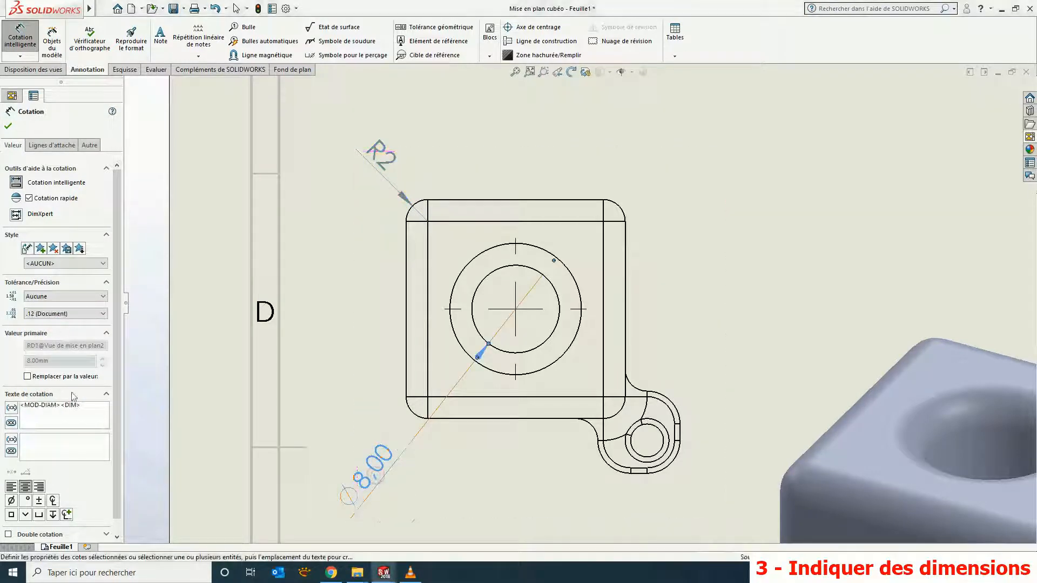
{"action": "left_click", "coordinate": [65, 313]}
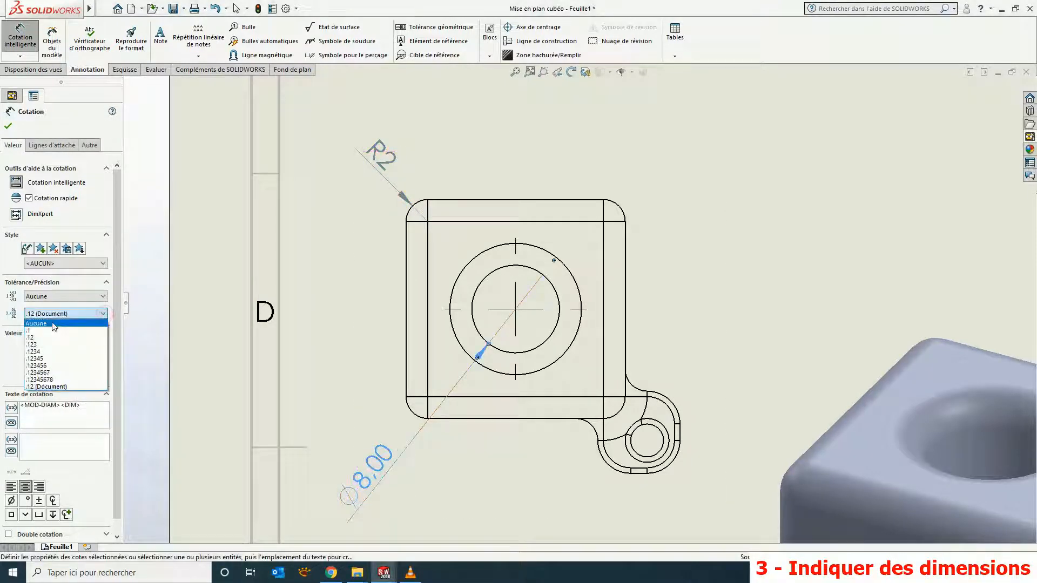
{"action": "left_click", "coordinate": [52, 322]}
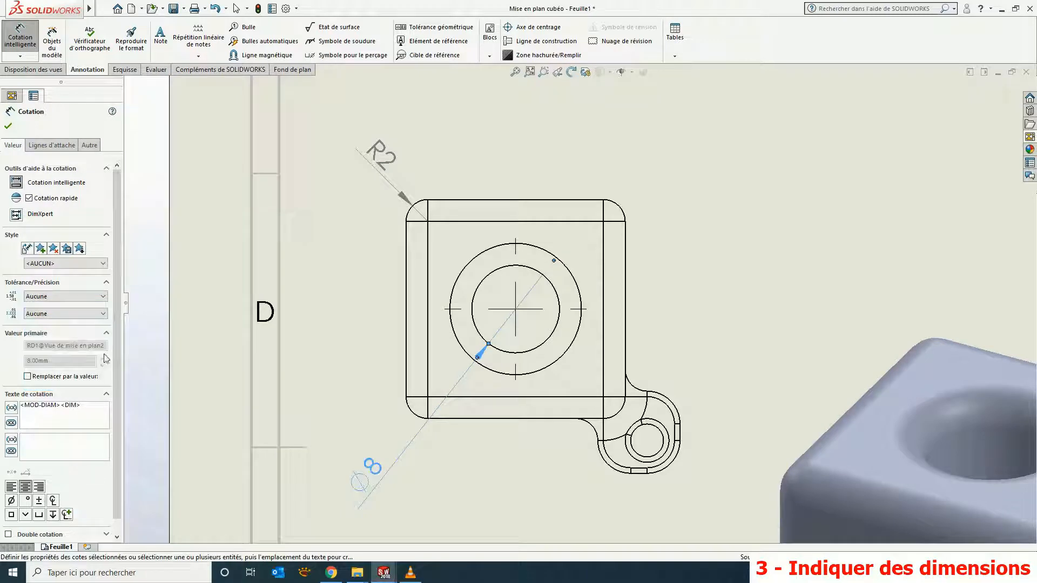
- Give the hole diameter dimension in the lower projected view a custom text position with a broken leader and horizontal text
{"action": "scroll", "coordinate": [116, 372], "scroll_direction": "down", "scroll_amount": 1}
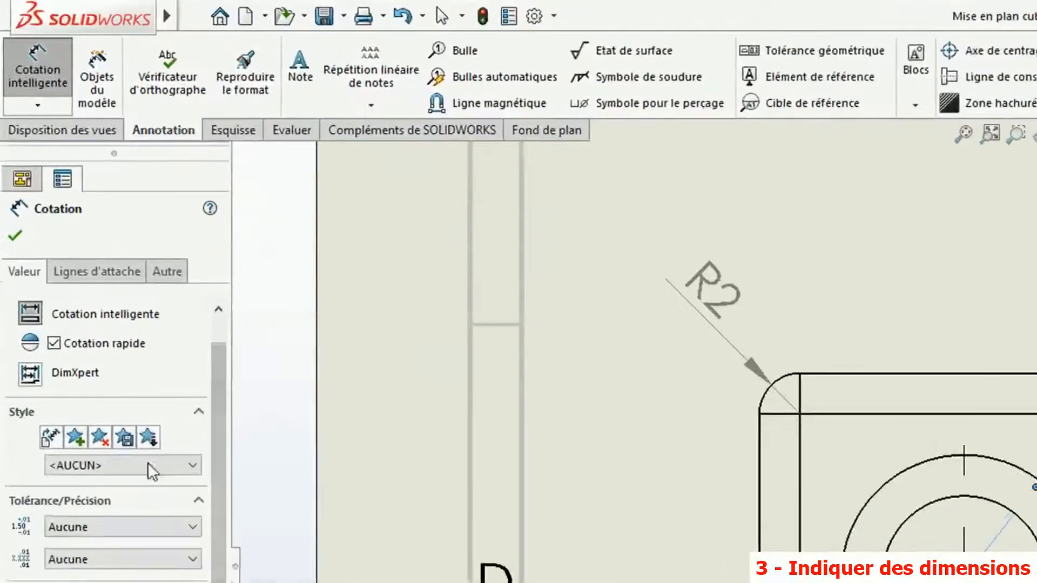
{"action": "left_click", "coordinate": [108, 270]}
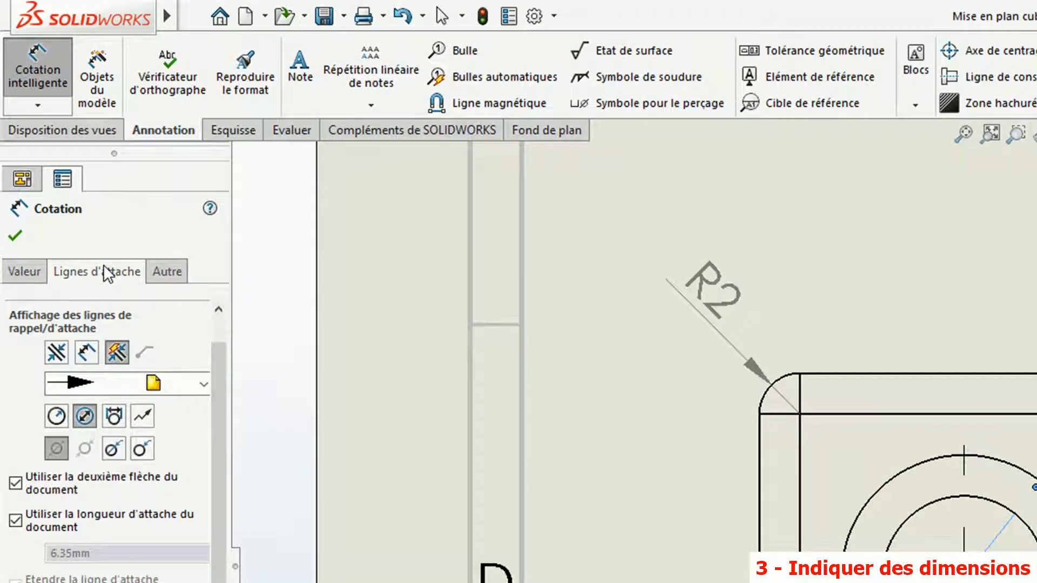
{"action": "left_click", "coordinate": [19, 411]}
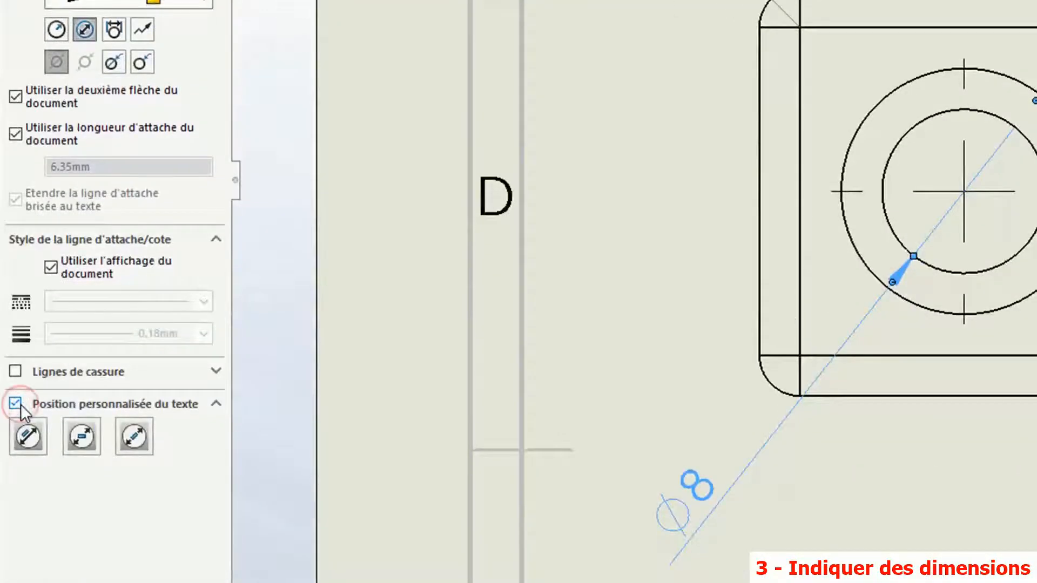
{"action": "left_click", "coordinate": [87, 449]}
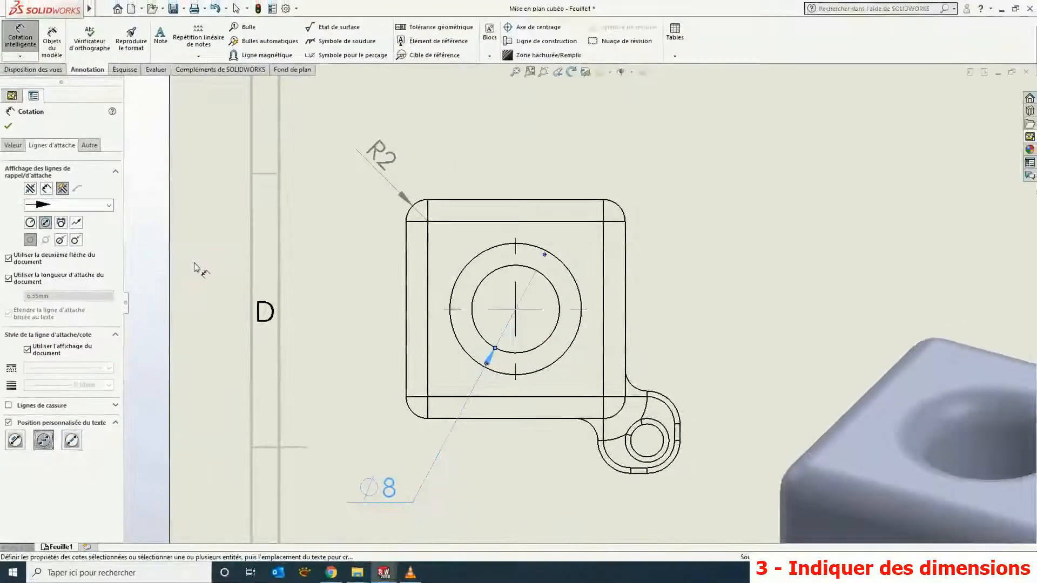
- Apply the broken-leader, horizontal text position to the corner fillet radius dimension and move the lower view's diameter text closer to the cube
{"action": "left_click", "coordinate": [382, 157]}
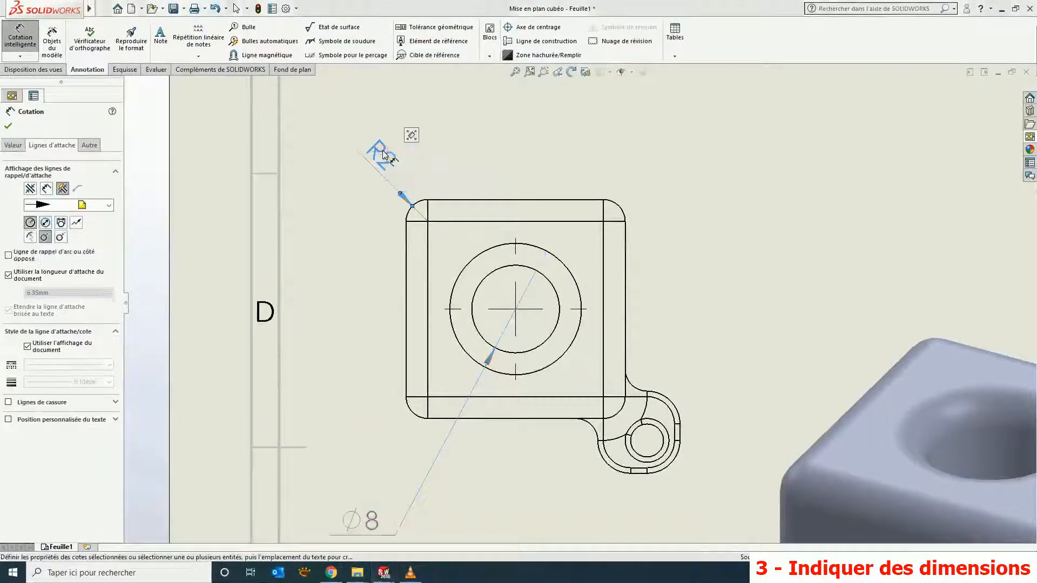
{"action": "left_click", "coordinate": [8, 420]}
{"action": "left_click", "coordinate": [44, 437]}
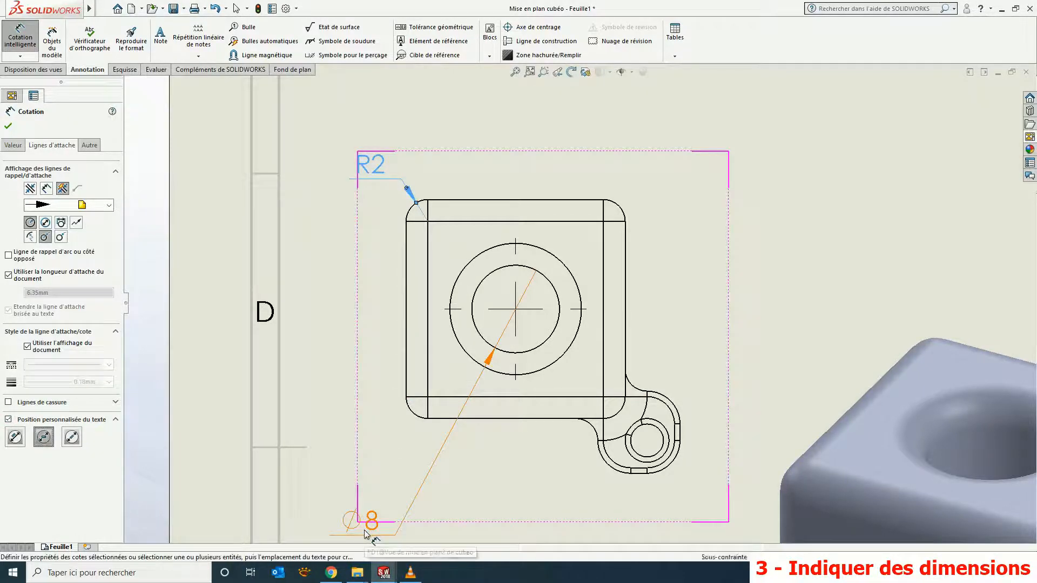
{"action": "left_click_drag", "start_coordinate": [364, 532], "coordinate": [331, 459]}
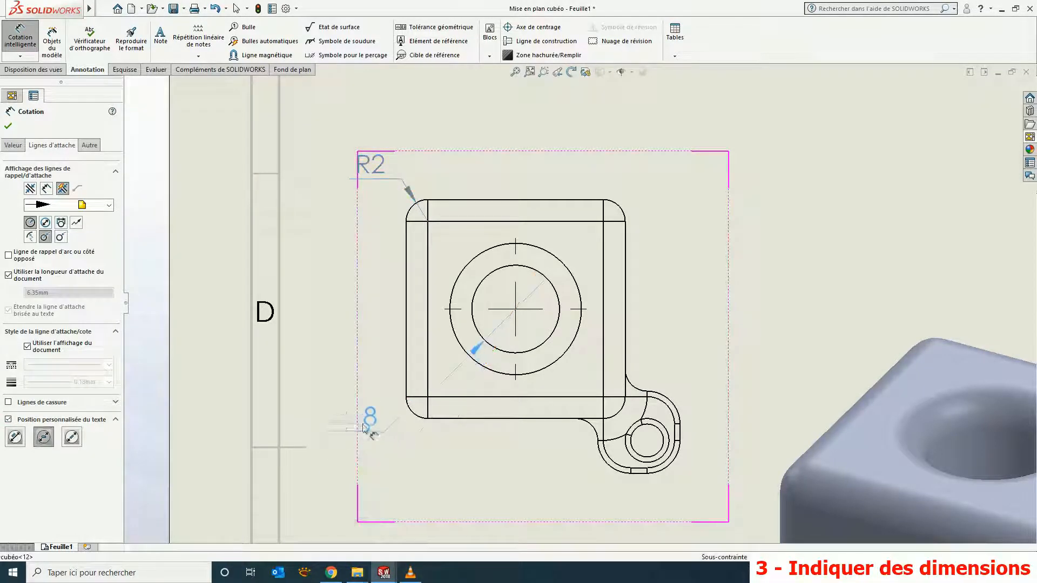
{"action": "left_click", "coordinate": [367, 164]}
- Set the precision of the hole diameter dimension in the upper-right projected view to Aucune
{"action": "scroll", "coordinate": [816, 227], "scroll_direction": "down", "scroll_amount": 2}
{"action": "scroll", "coordinate": [816, 226], "scroll_direction": "up", "scroll_amount": 3}
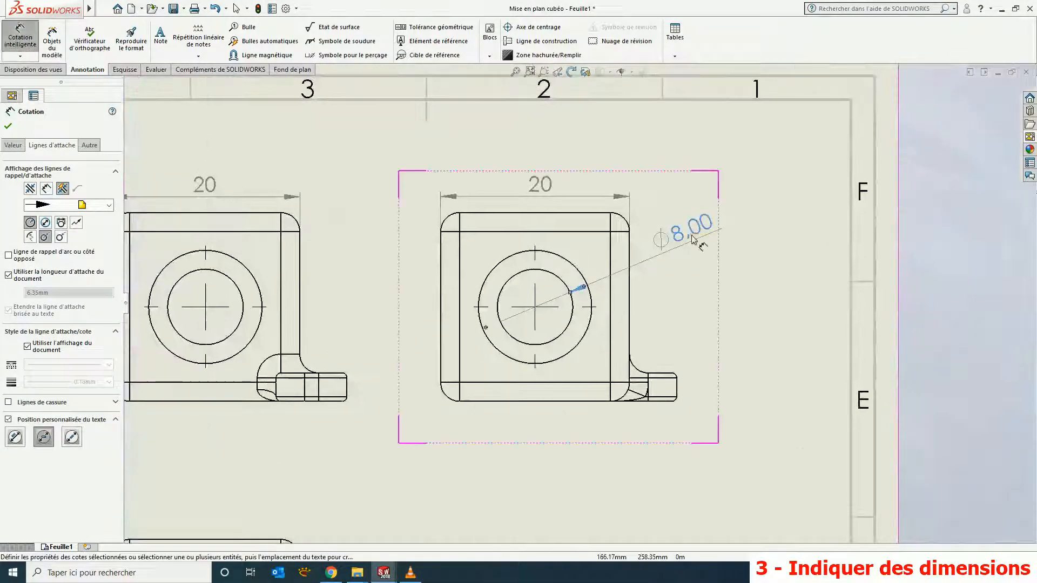
{"action": "left_click", "coordinate": [679, 244]}
{"action": "left_click", "coordinate": [13, 145]}
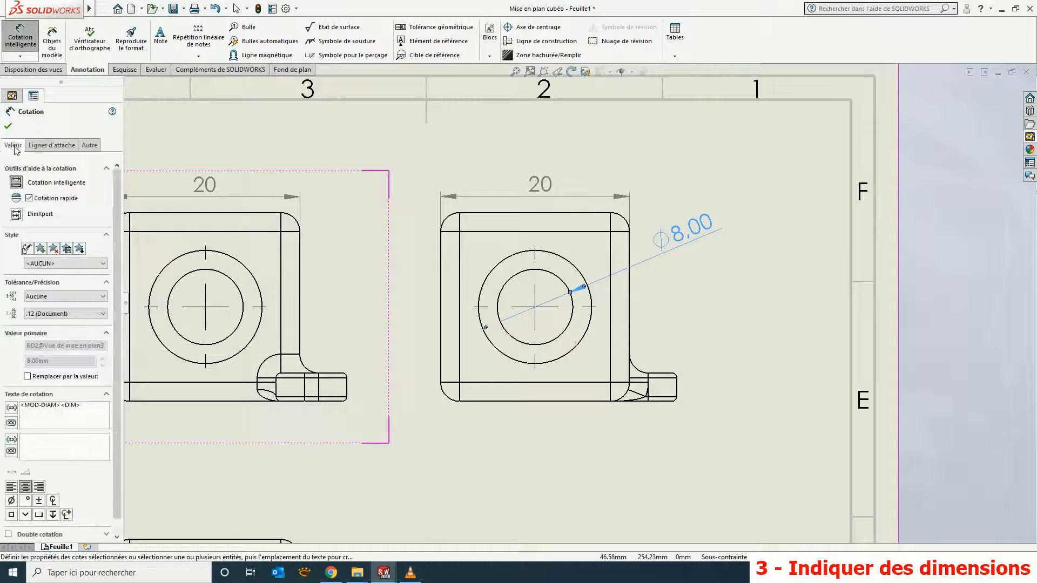
{"action": "left_click", "coordinate": [104, 315]}
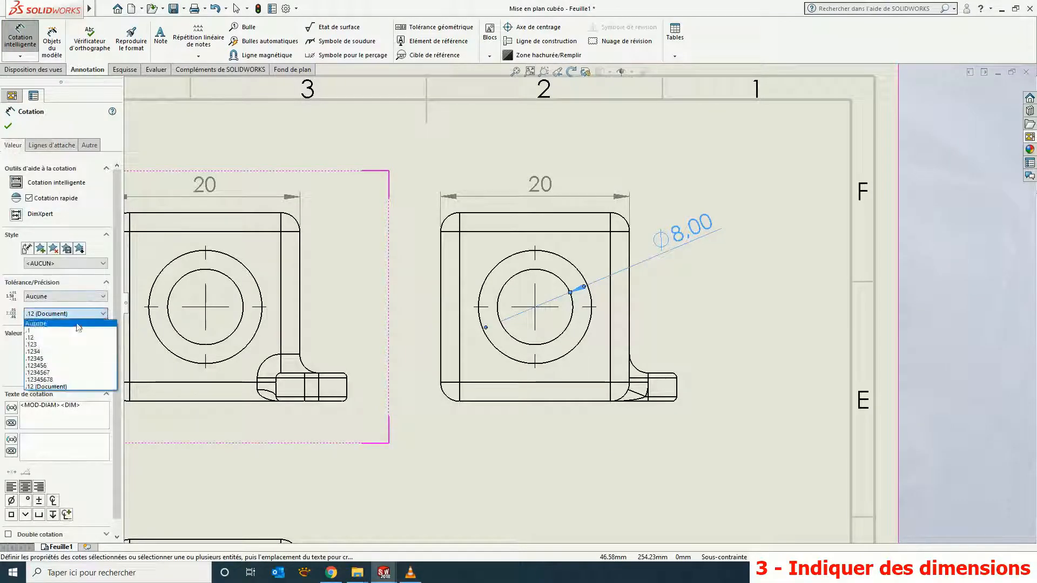
{"action": "left_click", "coordinate": [49, 328]}
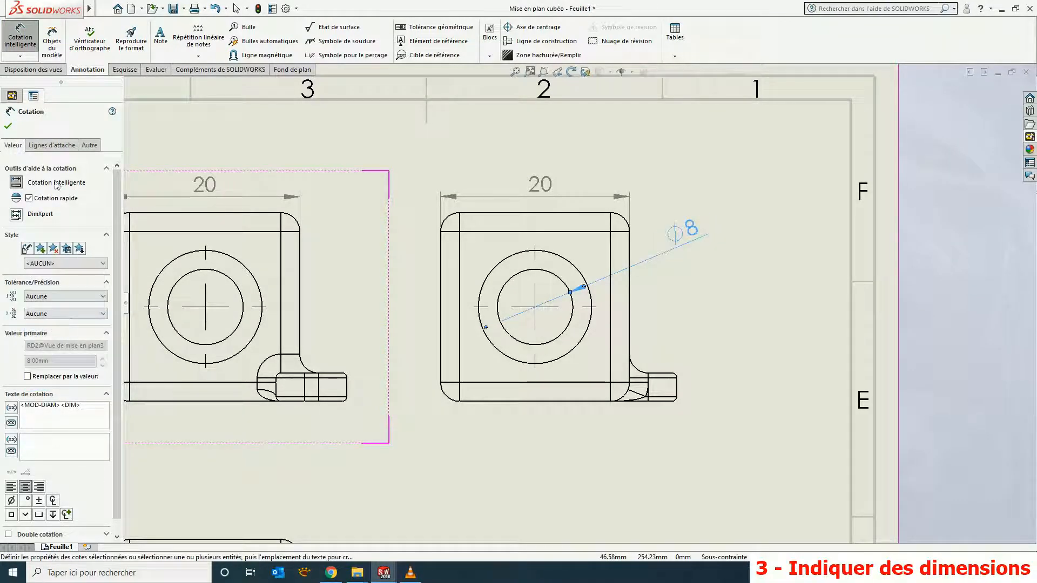
- Give the upper-right view's diameter dimension a broken leader with horizontal text and place it above the cube's upper-right corner
{"action": "left_click", "coordinate": [50, 145]}
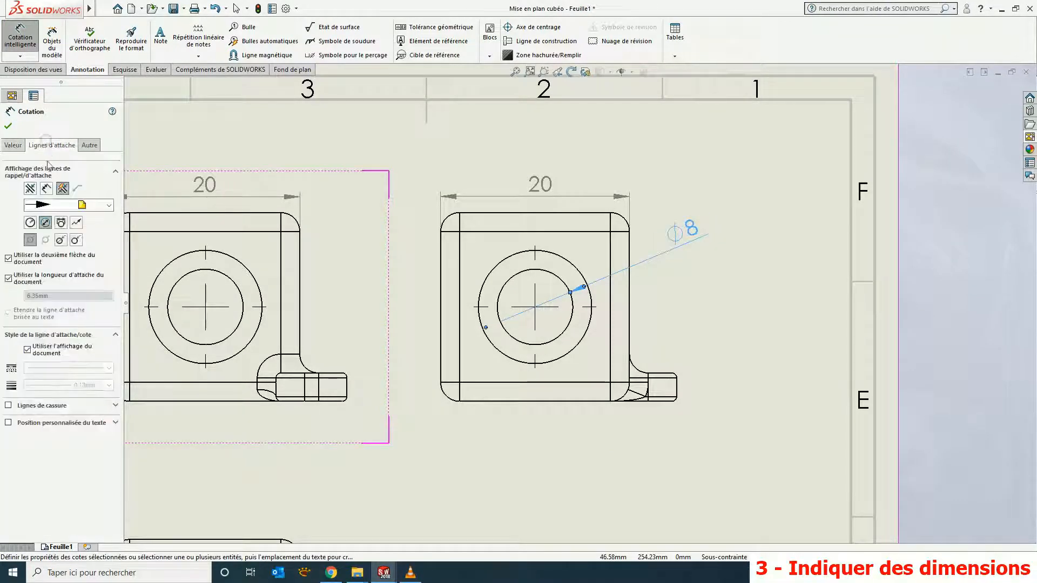
{"action": "left_click", "coordinate": [16, 425]}
{"action": "left_click", "coordinate": [44, 440]}
{"action": "left_click_drag", "start_coordinate": [708, 262], "coordinate": [685, 192]}
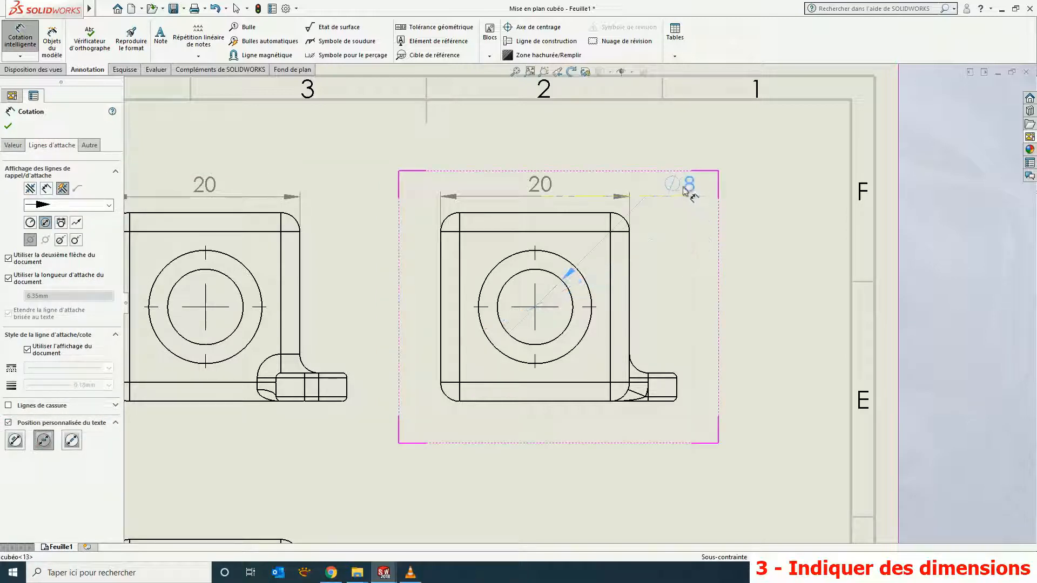
- Dimension the radius of the small hole in the lower projected view's corner tab and set its precision to Aucune
{"action": "scroll", "coordinate": [510, 371], "scroll_direction": "up", "scroll_amount": 4}
{"action": "scroll", "coordinate": [594, 397], "scroll_direction": "down", "scroll_amount": 1}
{"action": "scroll", "coordinate": [508, 495], "scroll_direction": "down", "scroll_amount": 1}
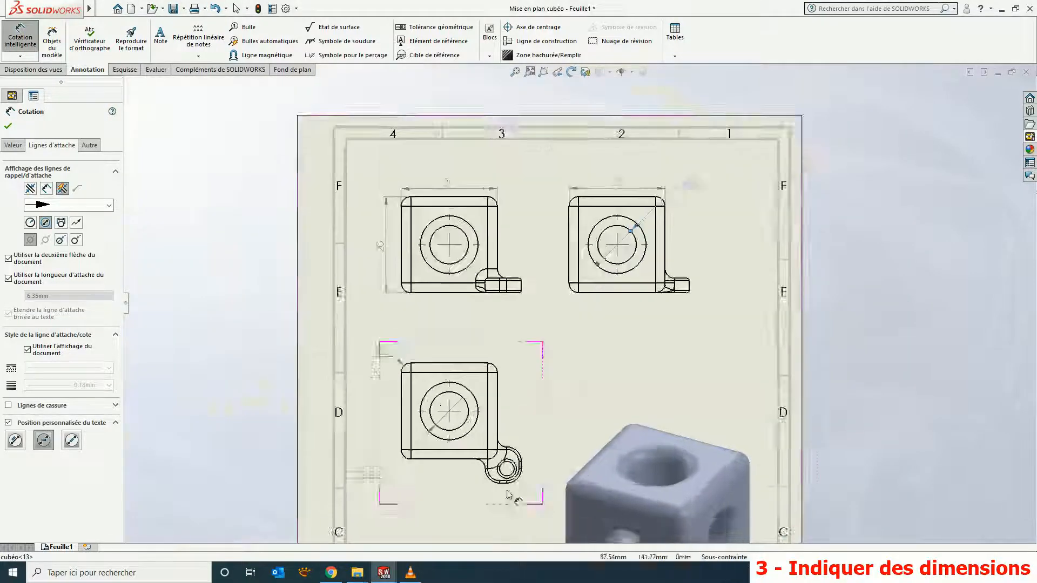
{"action": "scroll", "coordinate": [508, 495], "scroll_direction": "down", "scroll_amount": 3}
{"action": "left_click", "coordinate": [562, 342]}
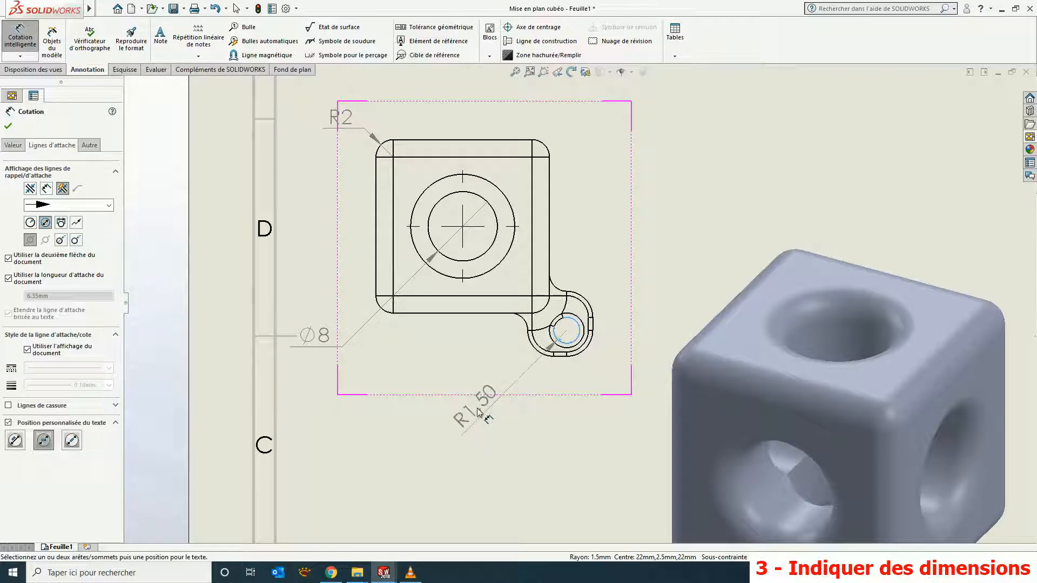
{"action": "left_click", "coordinate": [483, 417]}
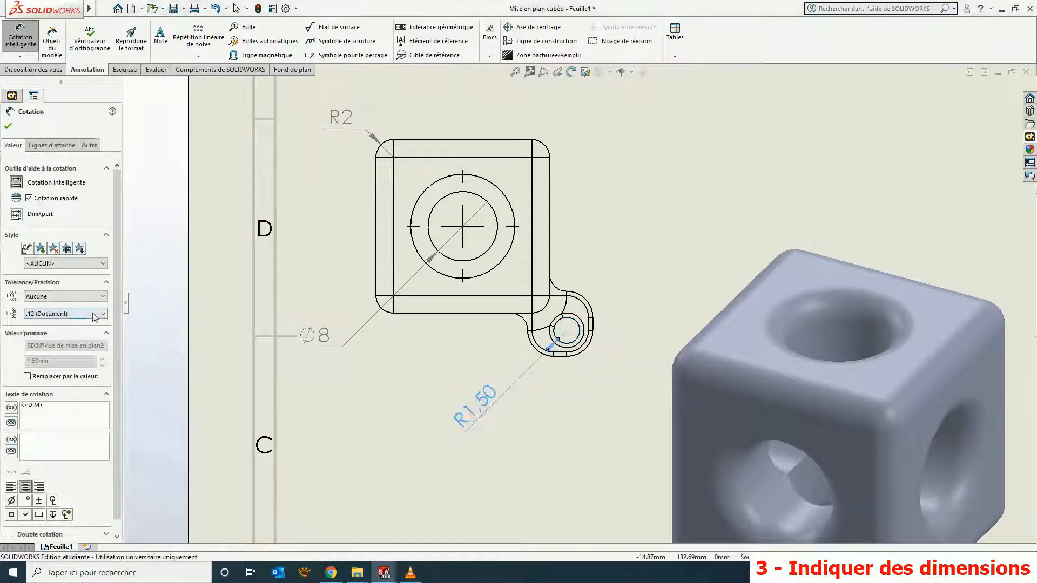
{"action": "left_click", "coordinate": [65, 313]}
{"action": "left_click", "coordinate": [56, 324]}
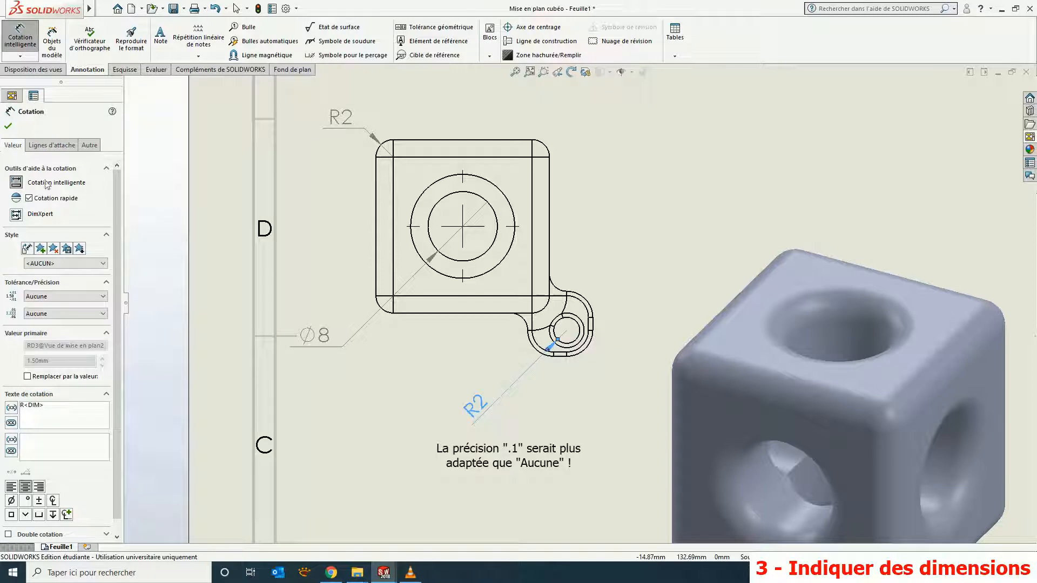
- Give the tab hole's radius dimension a broken leader with horizontal text, move it closer to the tab, and finish dimensioning
{"action": "left_click", "coordinate": [47, 148]}
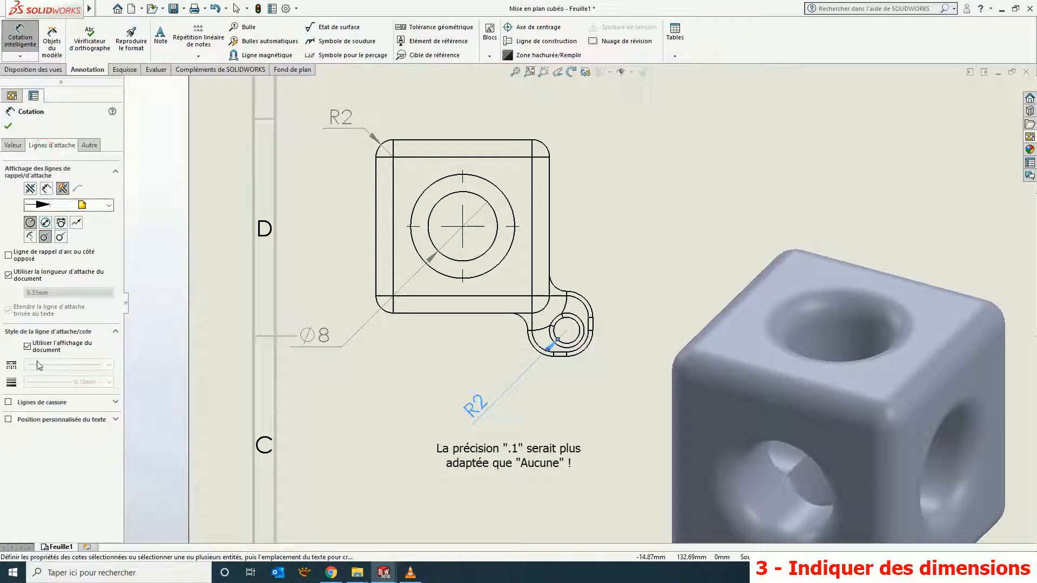
{"action": "left_click", "coordinate": [35, 420]}
{"action": "left_click", "coordinate": [43, 437]}
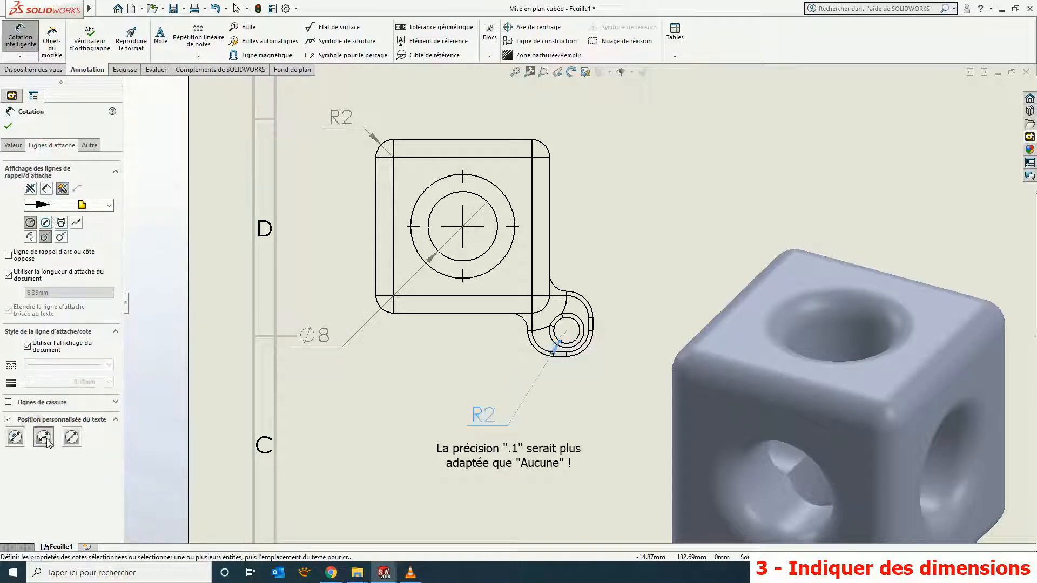
{"action": "mouse_move", "coordinate": [486, 416]}
{"action": "left_mouse_down"}
{"action": "mouse_move", "coordinate": [494, 375]}
{"action": "mouse_move", "coordinate": [486, 380]}
{"action": "left_mouse_up"}
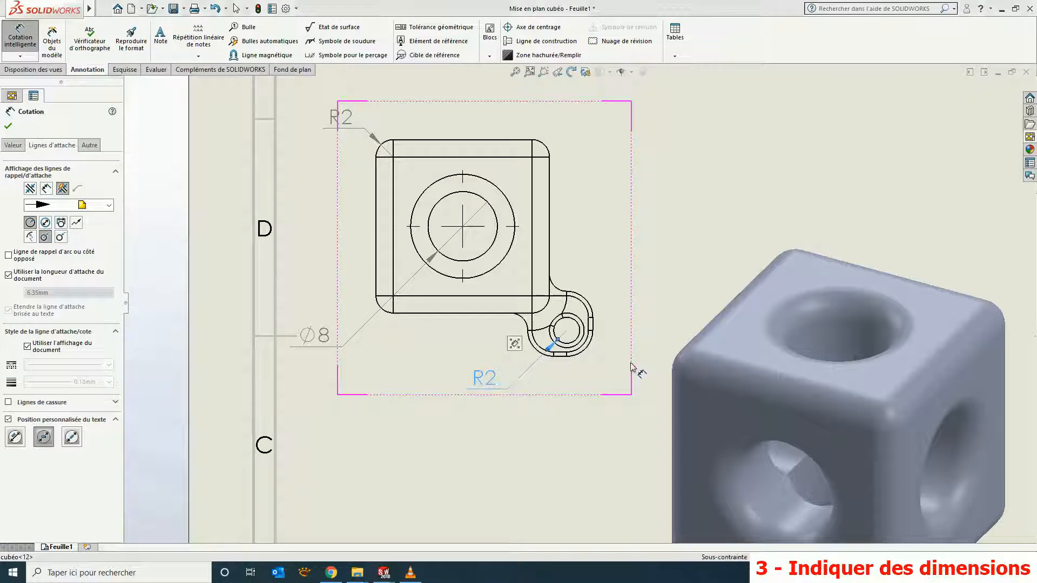
{"action": "key", "text": "f"}
{"action": "scroll", "coordinate": [723, 185], "scroll_direction": "down", "scroll_amount": 1}
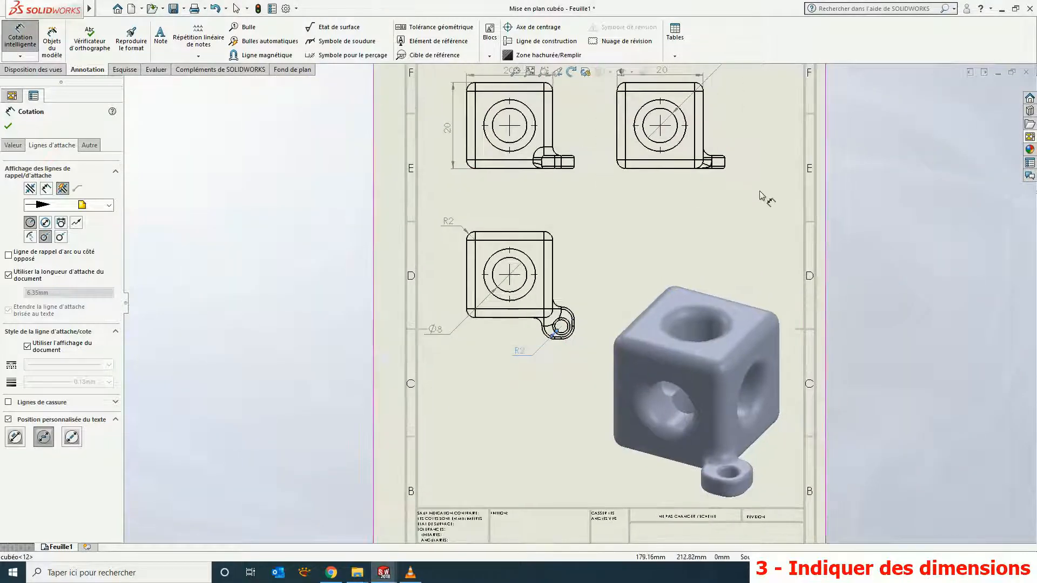
{"action": "scroll", "coordinate": [759, 191], "scroll_direction": "up", "scroll_amount": 3}
{"action": "scroll", "coordinate": [722, 292], "scroll_direction": "down", "scroll_amount": 2}
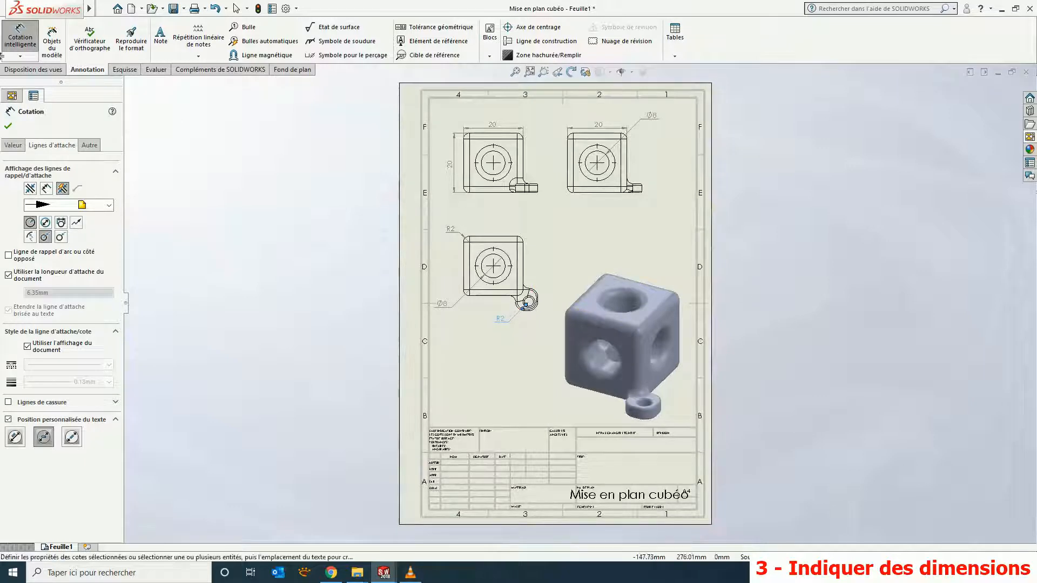
{"action": "left_click", "coordinate": [8, 127]}
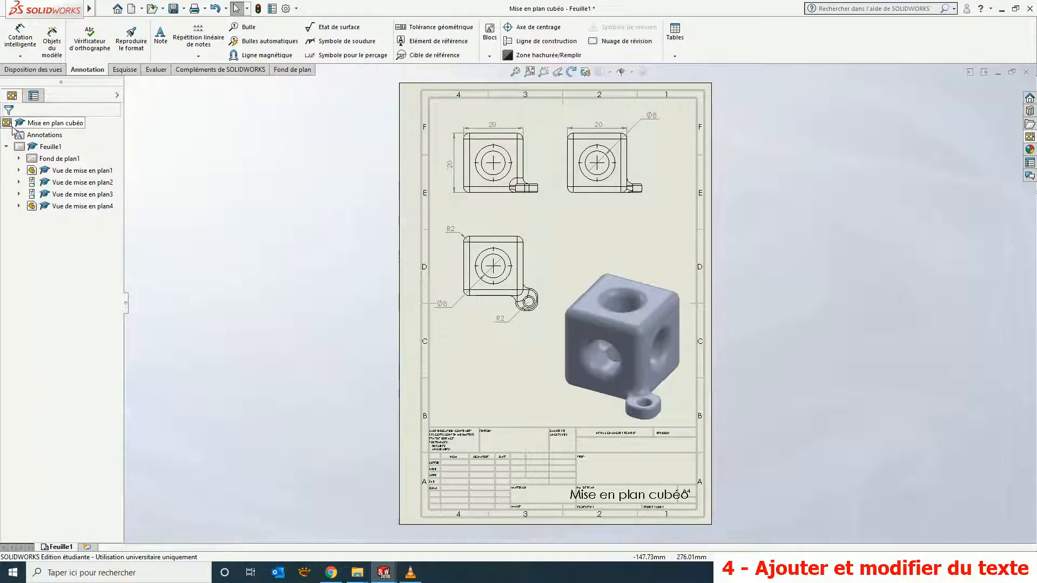
- Open the sheet format (Fond de plan1) for editing at the title block
{"action": "right_click", "coordinate": [67, 163]}
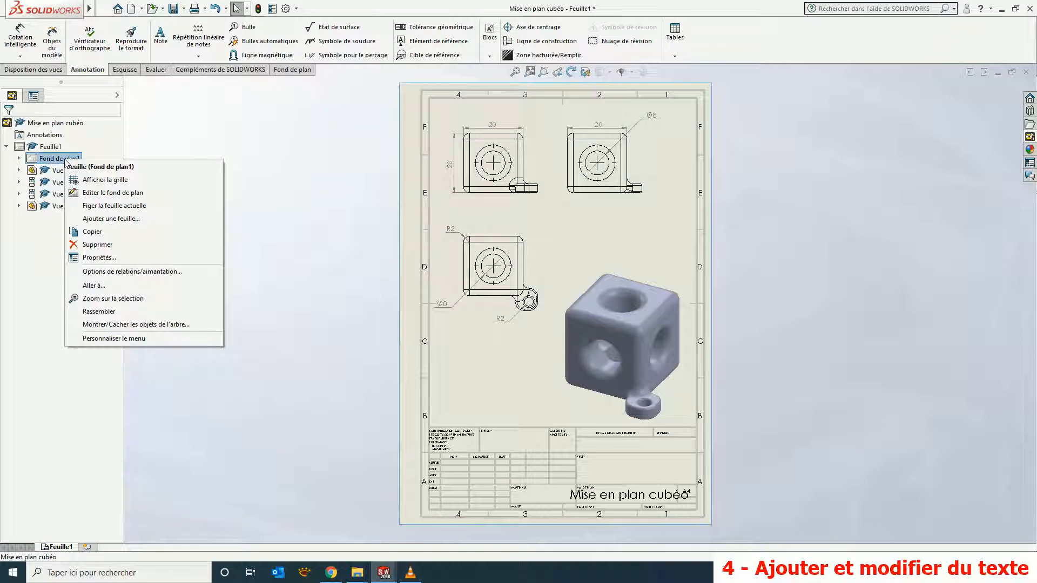
{"action": "left_click", "coordinate": [115, 193]}
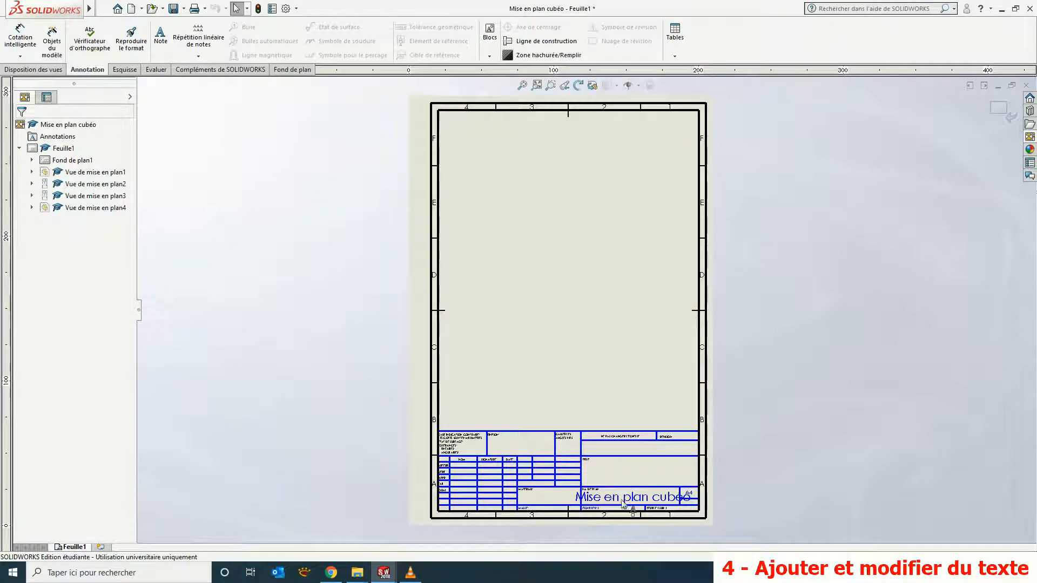
{"action": "scroll", "coordinate": [639, 470], "scroll_direction": "down", "scroll_amount": 5}
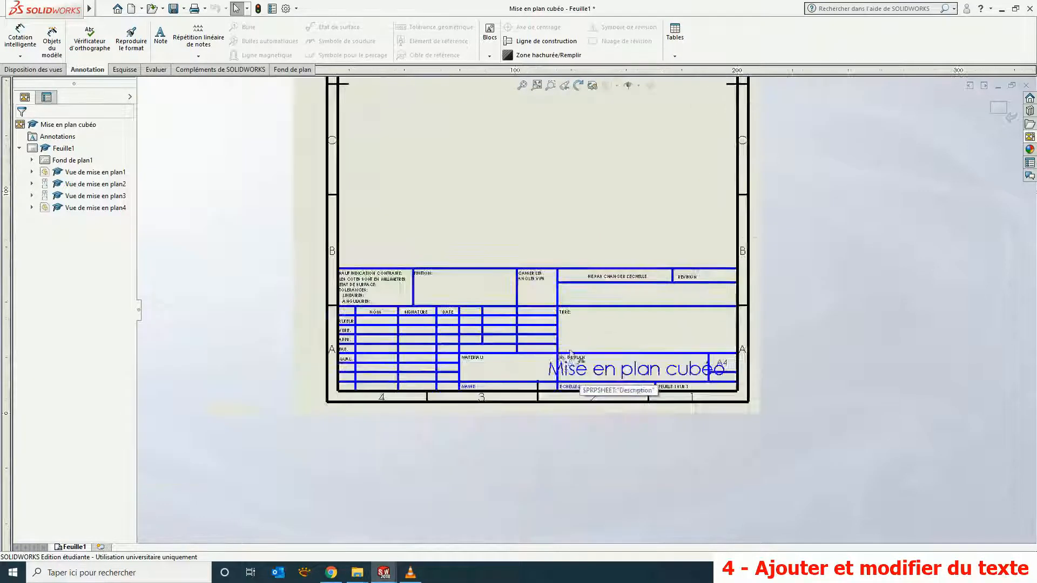
{"action": "scroll", "coordinate": [598, 333], "scroll_direction": "down", "scroll_amount": 2}
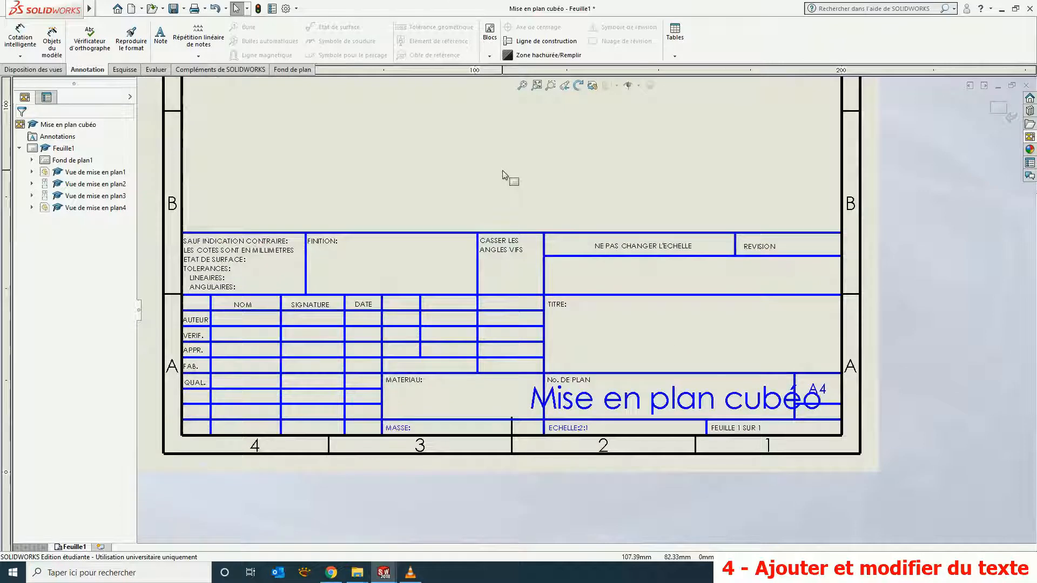
- Add a note without a leader above the title block containing the person's full name
{"action": "left_click", "coordinate": [160, 37]}
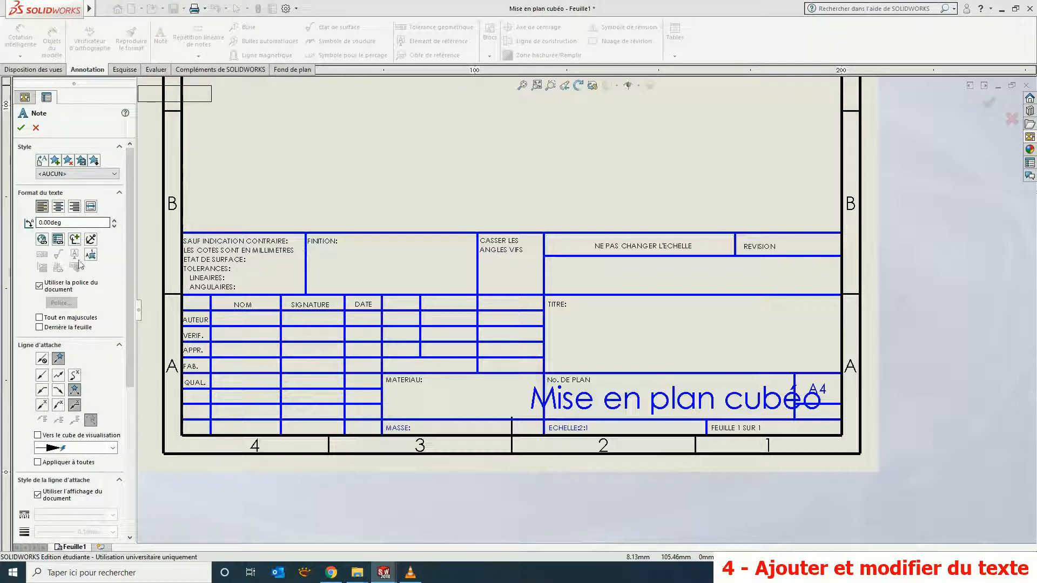
{"action": "left_click", "coordinate": [43, 360]}
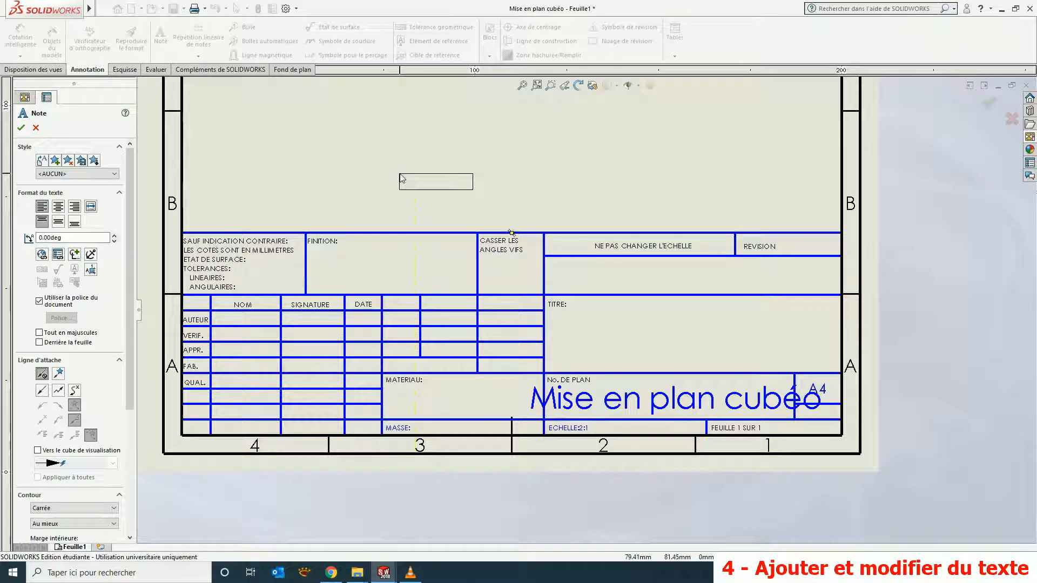
{"action": "left_click", "coordinate": [402, 179]}
{"action": "type", "text": "Marcel Tartampion"}
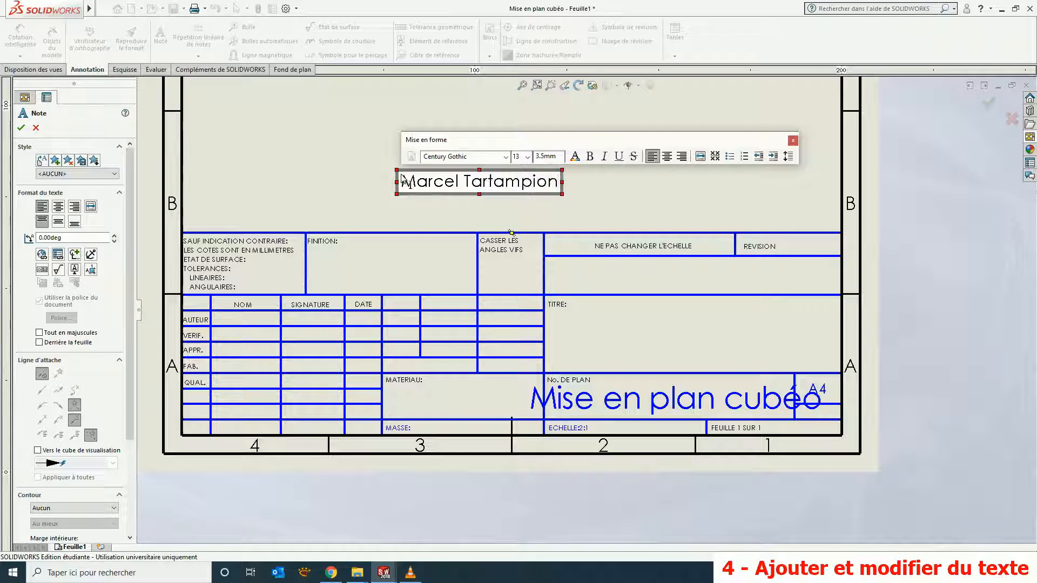
{"action": "left_click", "coordinate": [609, 189]}
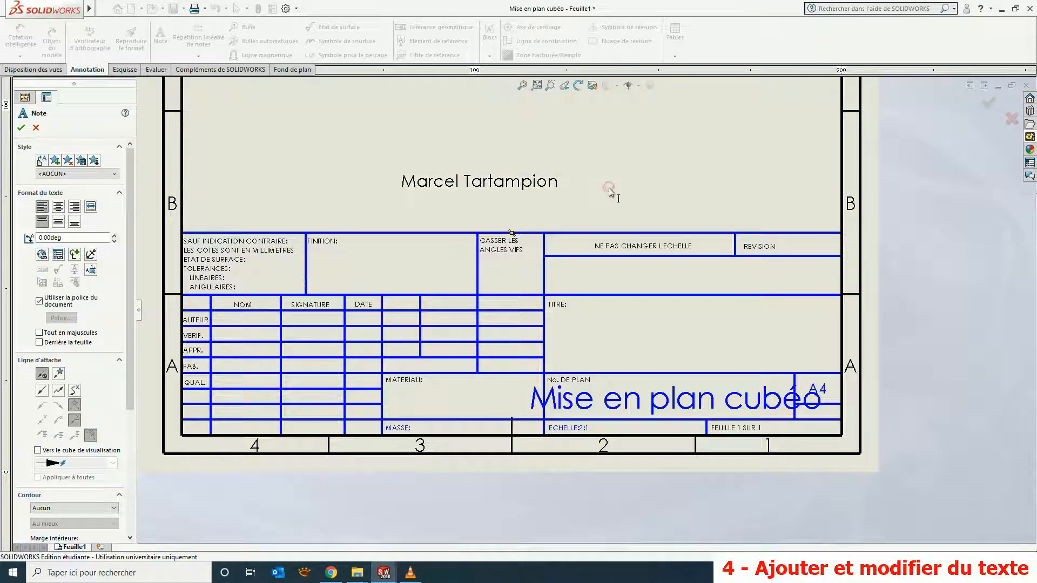
- Place a second note beside the name note and replace its text with 310
{"action": "left_click", "coordinate": [608, 187]}
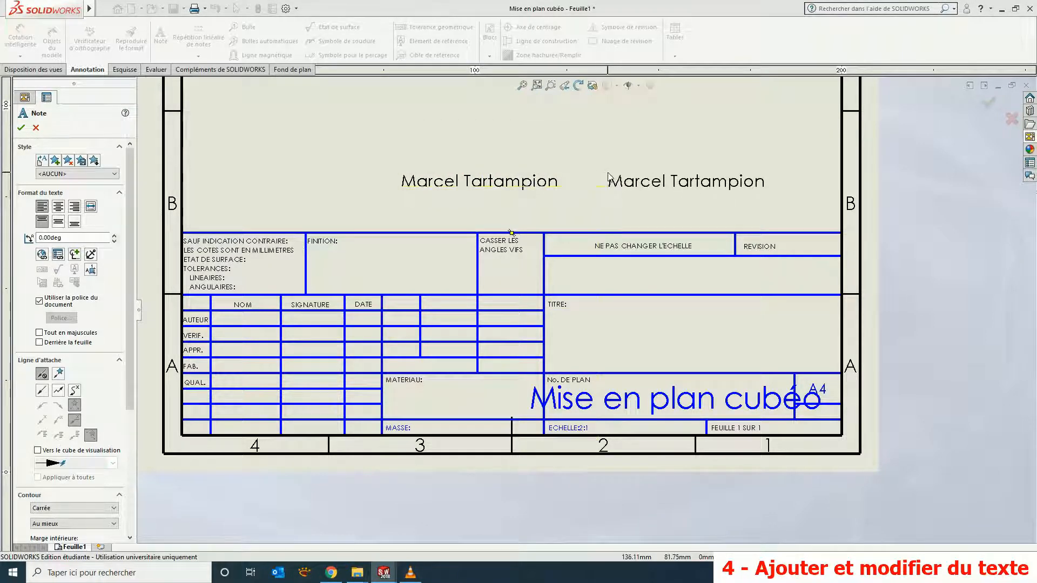
{"action": "double_click", "coordinate": [609, 178]}
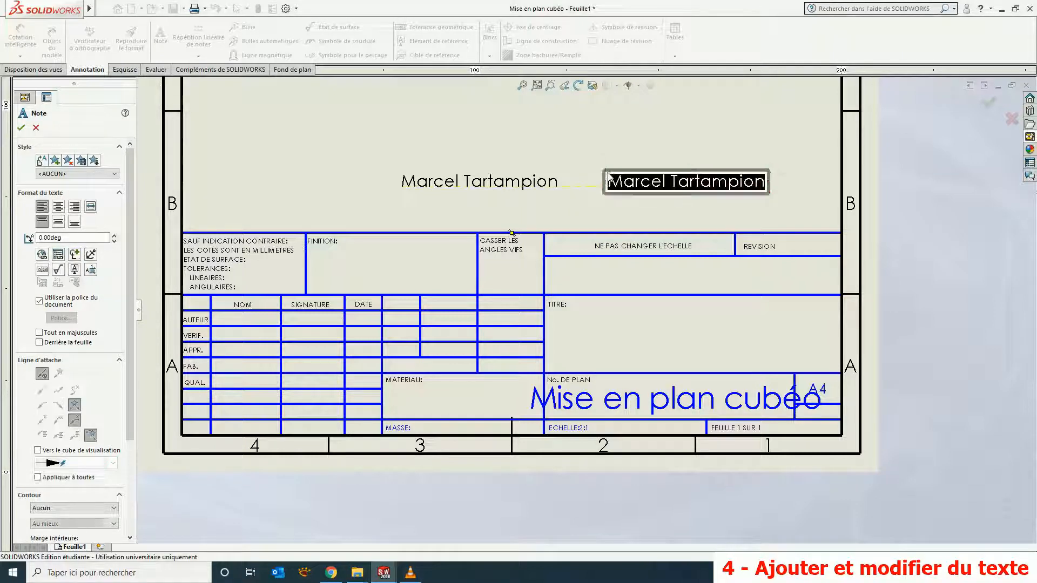
{"action": "type", "text": "310"}
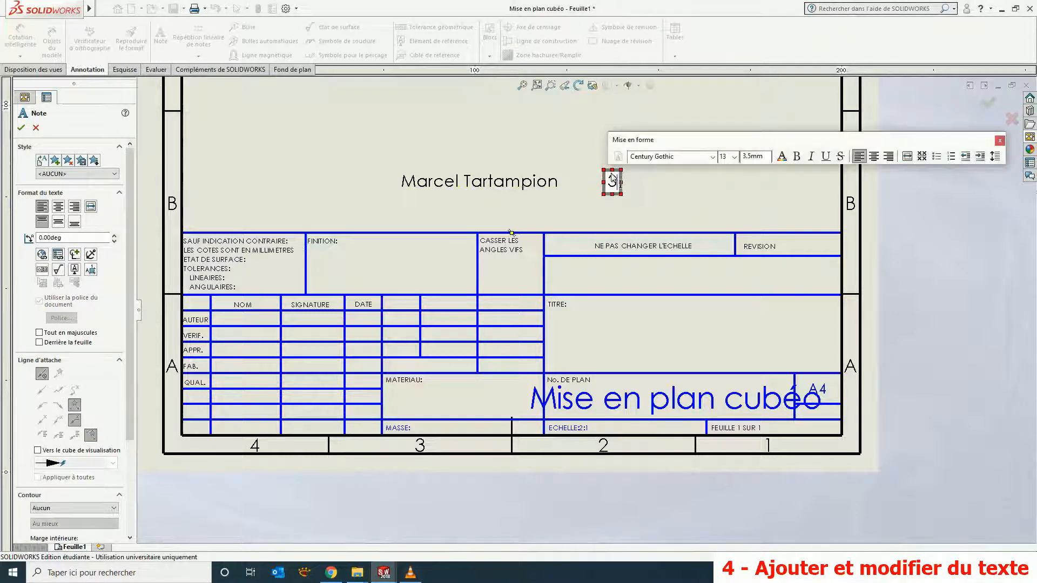
{"action": "left_click", "coordinate": [685, 189]}
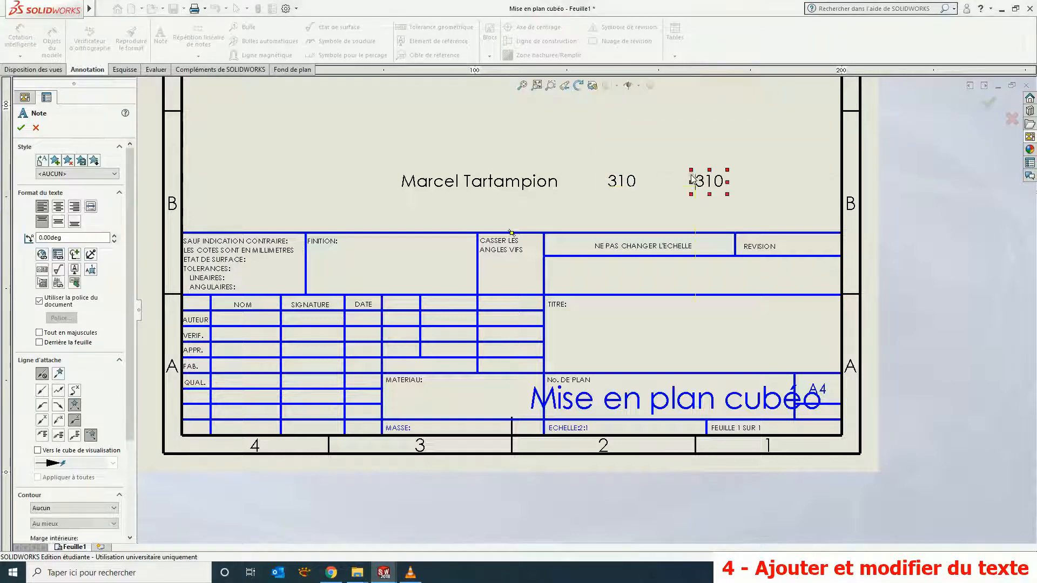
- Replace the text of the third note, beside the 310 note, with a link to the SW-Date courte(Short Date) property
{"action": "left_click", "coordinate": [693, 179]}
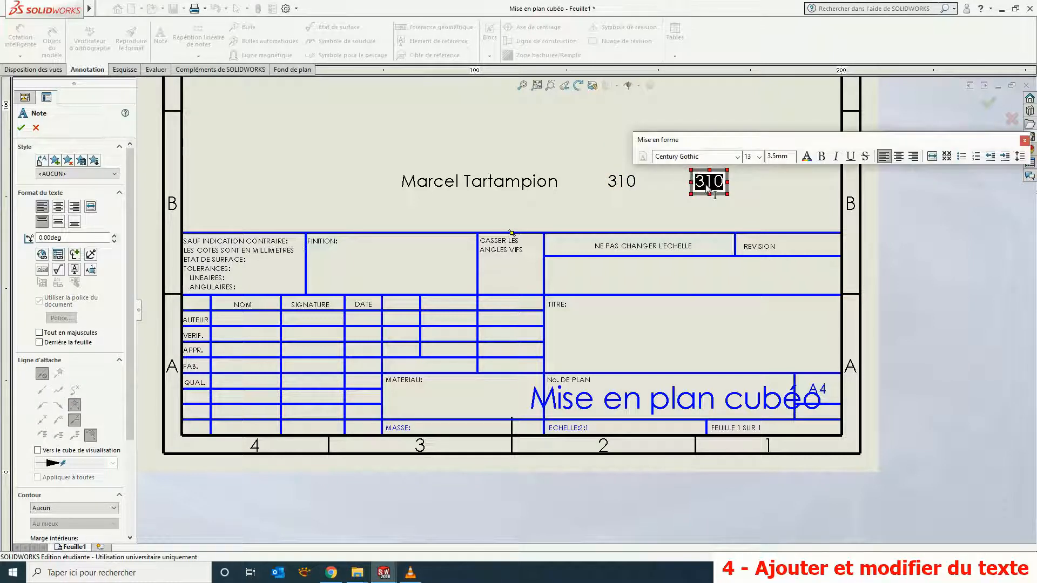
{"action": "left_click", "coordinate": [705, 185]}
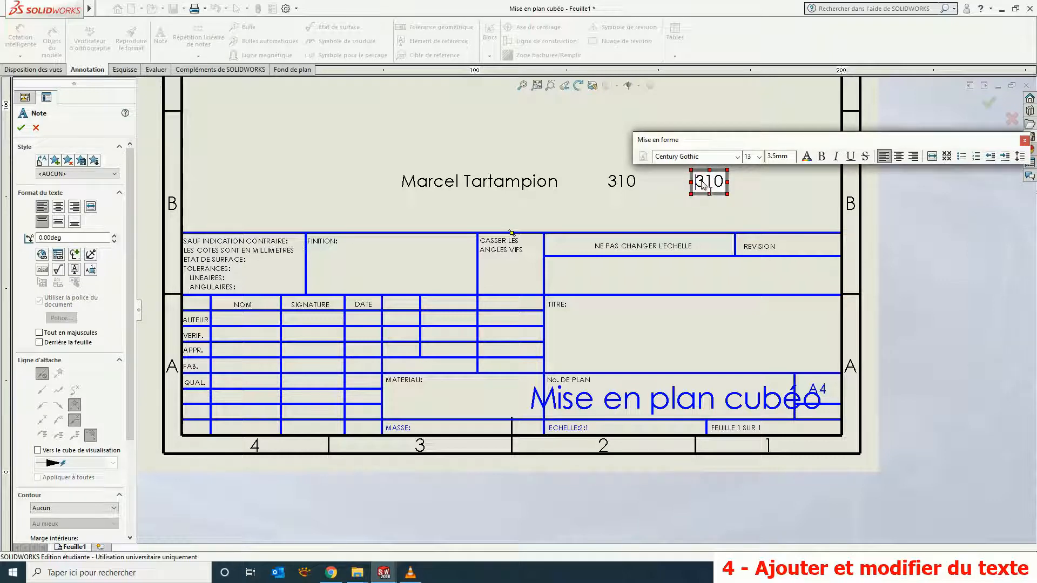
{"action": "key", "text": "Delete"}
{"action": "key", "text": "Delete"}
{"action": "key", "text": "Delete"}
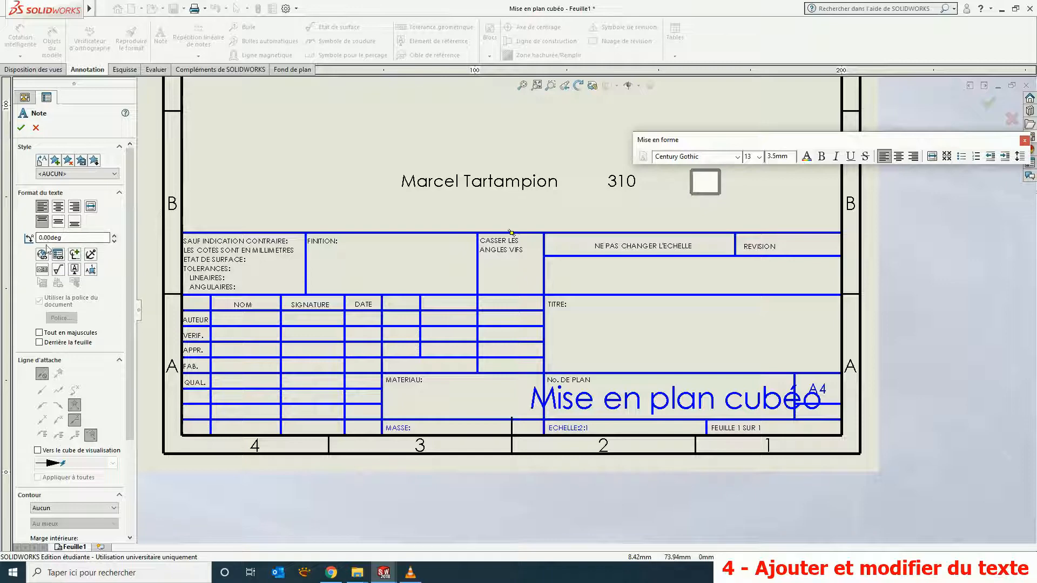
{"action": "left_click", "coordinate": [58, 258]}
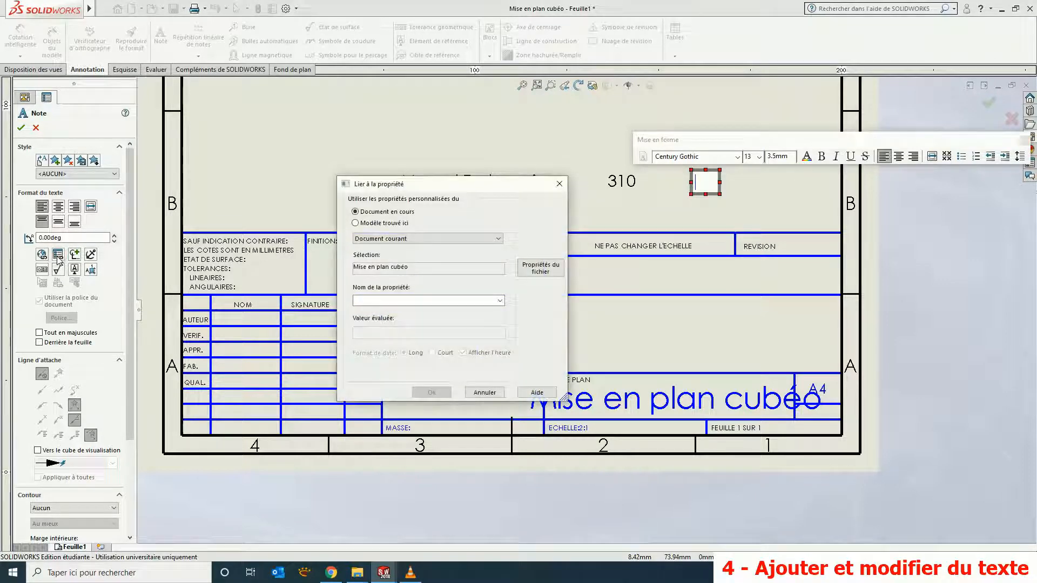
{"action": "left_click", "coordinate": [500, 301]}
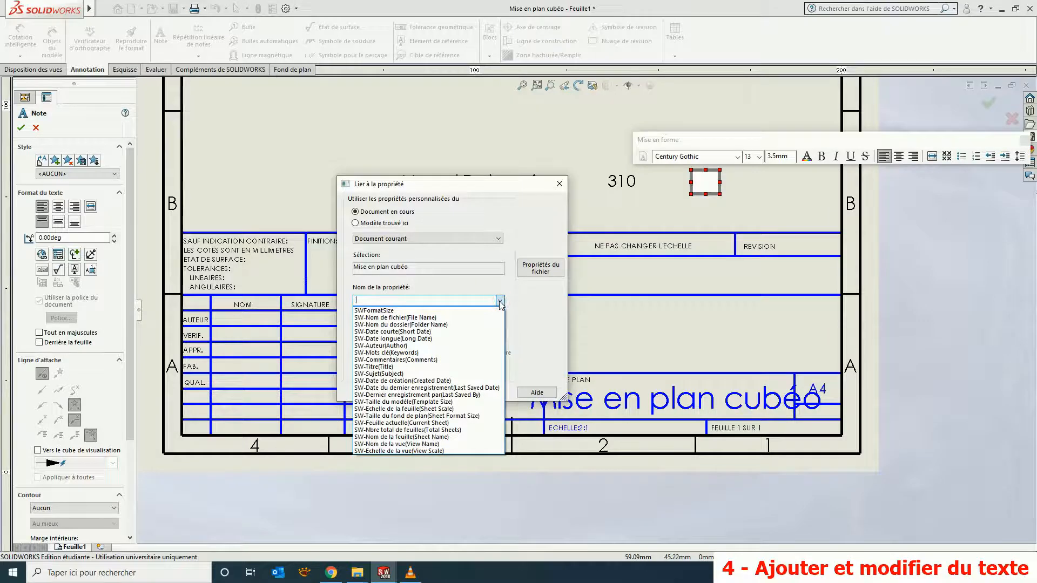
{"action": "left_click", "coordinate": [438, 332]}
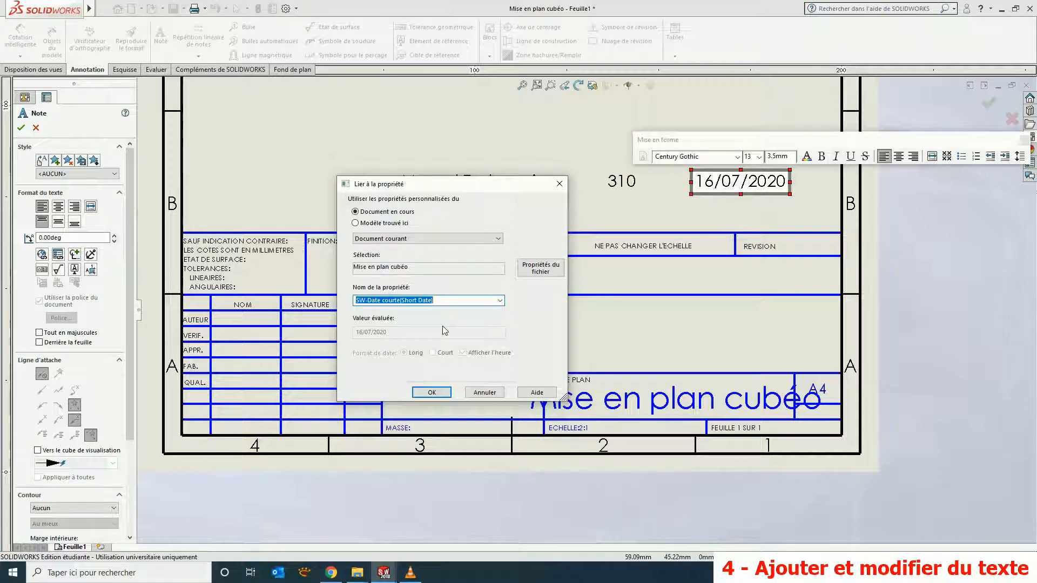
{"action": "left_click", "coordinate": [443, 393]}
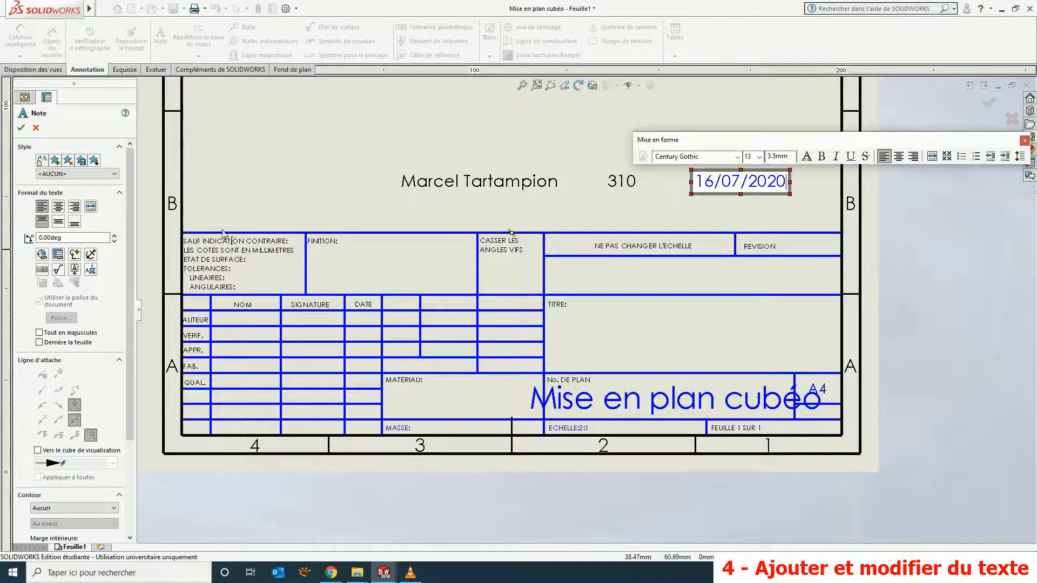
{"action": "left_click", "coordinate": [22, 128]}
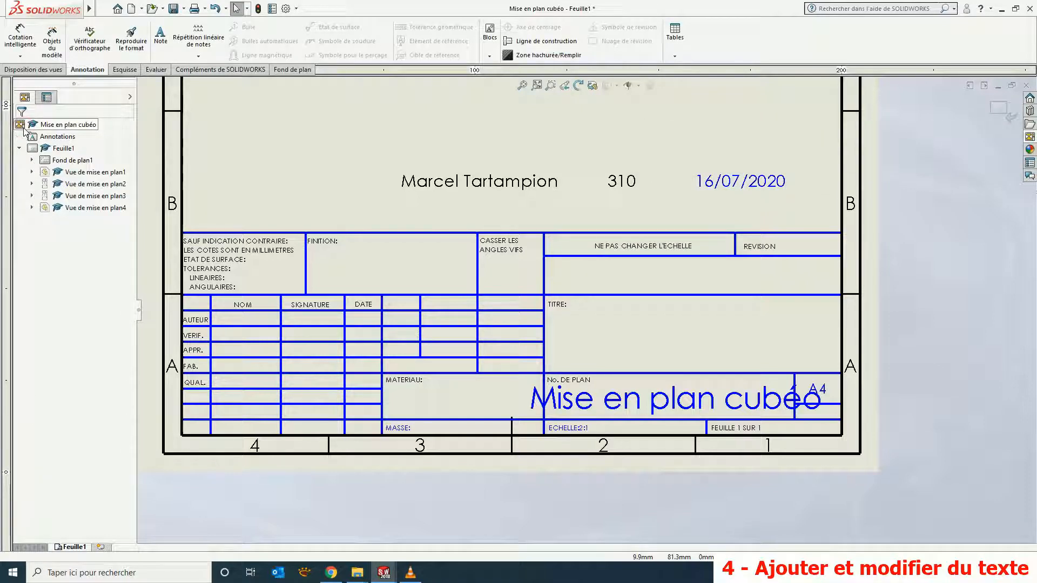
- Move the name note into the empty cell above TITRE, set its font size to 18 and centre it there
{"action": "left_click", "coordinate": [447, 187]}
{"action": "left_click_drag", "start_coordinate": [447, 187], "coordinate": [673, 276]}
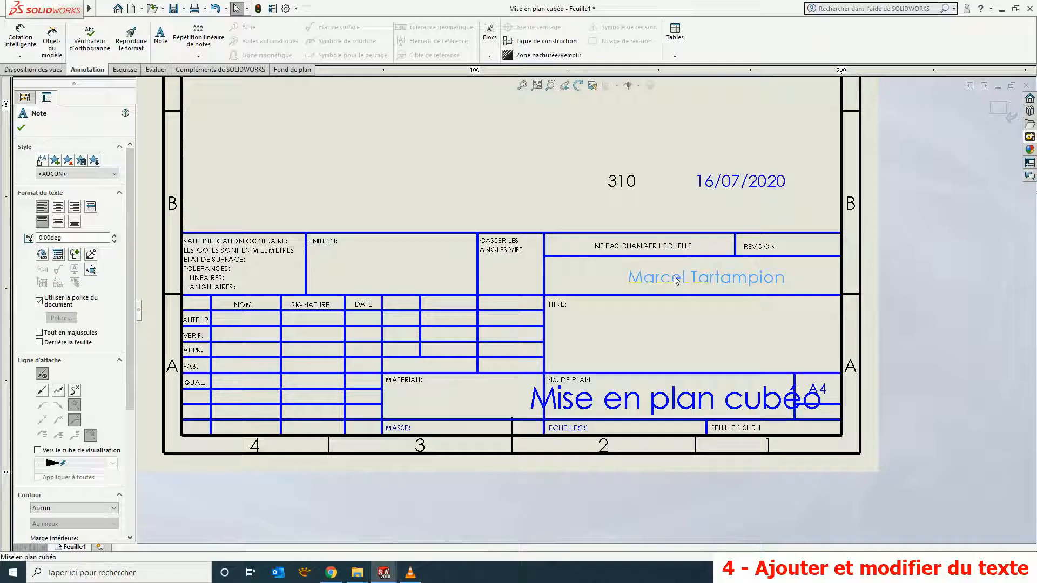
{"action": "double_click", "coordinate": [676, 280]}
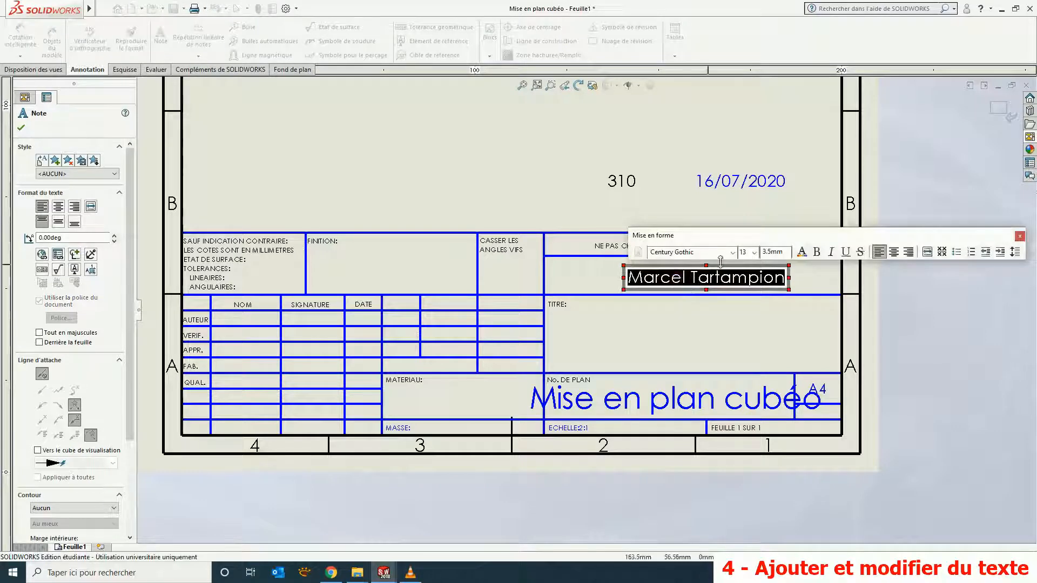
{"action": "left_click", "coordinate": [754, 252]}
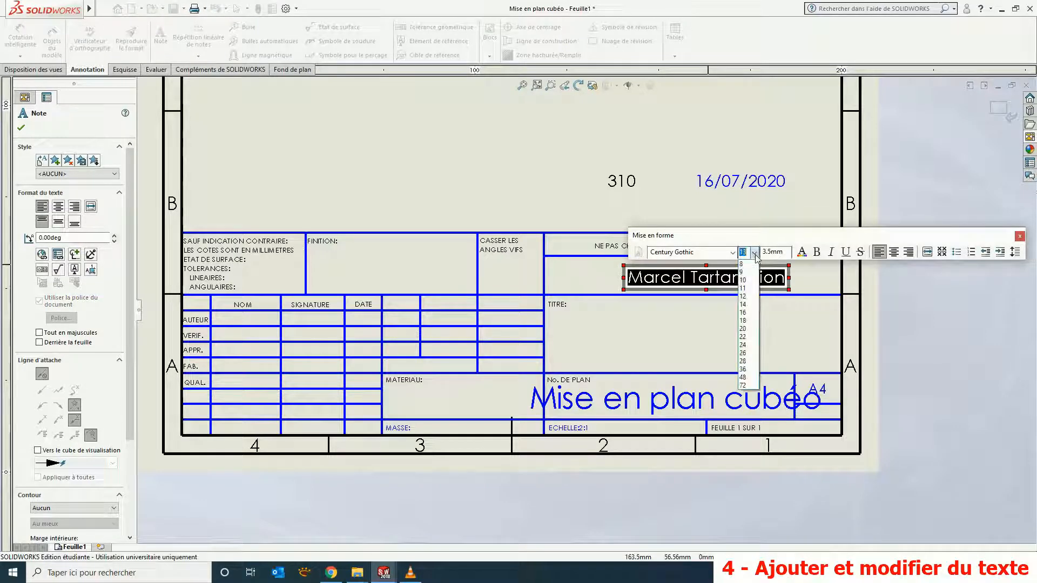
{"action": "left_click", "coordinate": [746, 320]}
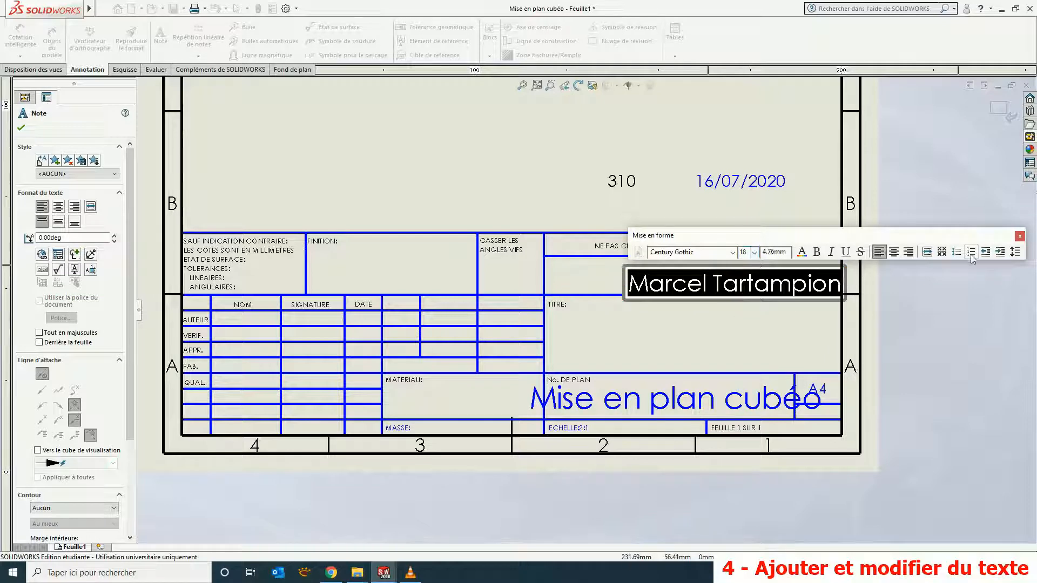
{"action": "left_click", "coordinate": [1019, 236]}
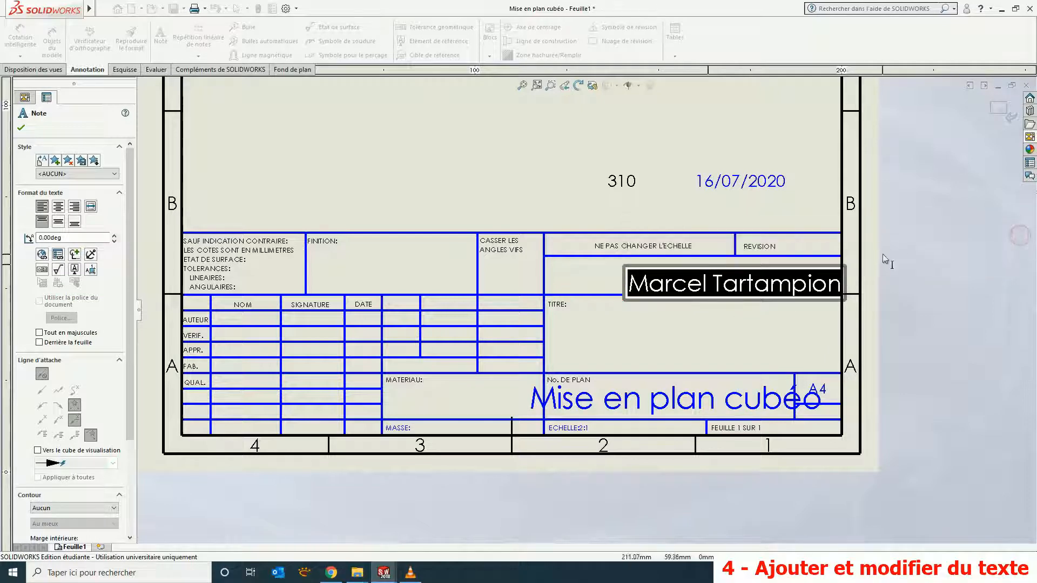
{"action": "left_click", "coordinate": [21, 128]}
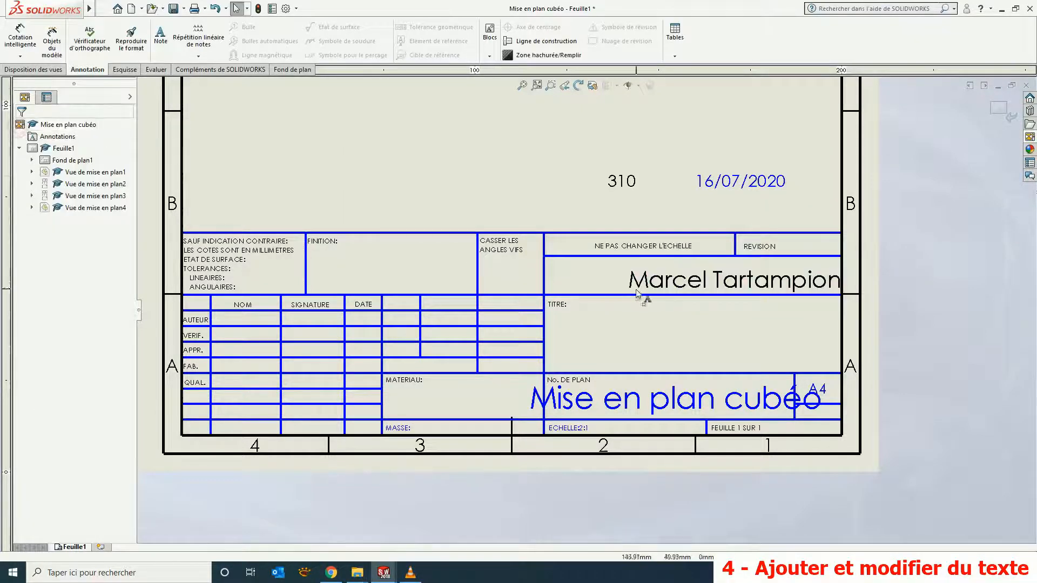
{"action": "left_click", "coordinate": [657, 284]}
{"action": "left_click_drag", "start_coordinate": [657, 285], "coordinate": [617, 280]}
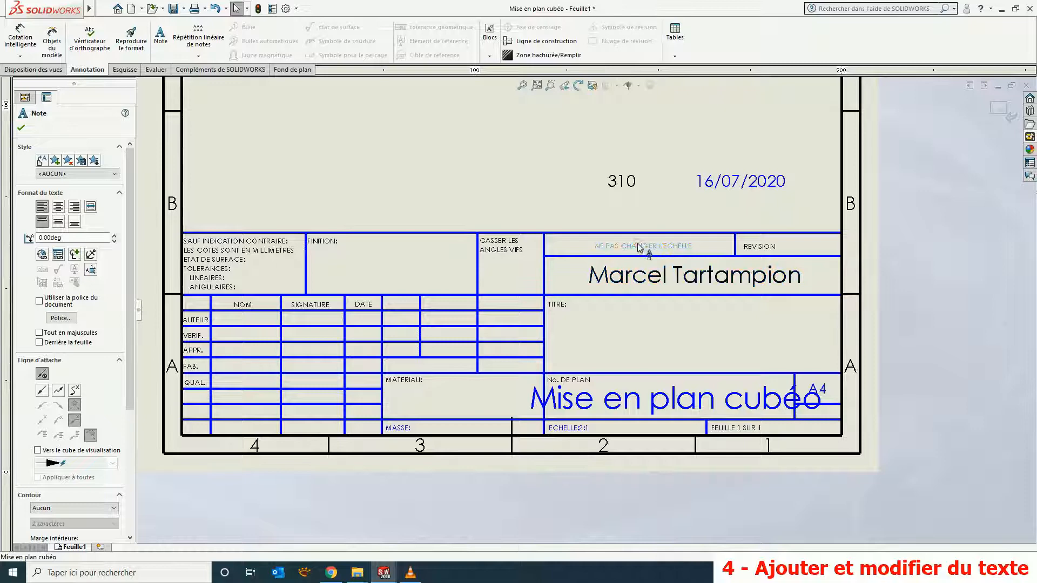
- Replace the NE PAS CHANGER L'ECHELLE label with the 310 note and the REVISION label with the date note
{"action": "left_click", "coordinate": [629, 183]}
{"action": "left_click_drag", "start_coordinate": [633, 185], "coordinate": [645, 241]}
{"action": "left_click", "coordinate": [771, 249]}
{"action": "key", "text": "Delete"}
{"action": "left_click_drag", "start_coordinate": [741, 185], "coordinate": [785, 244]}
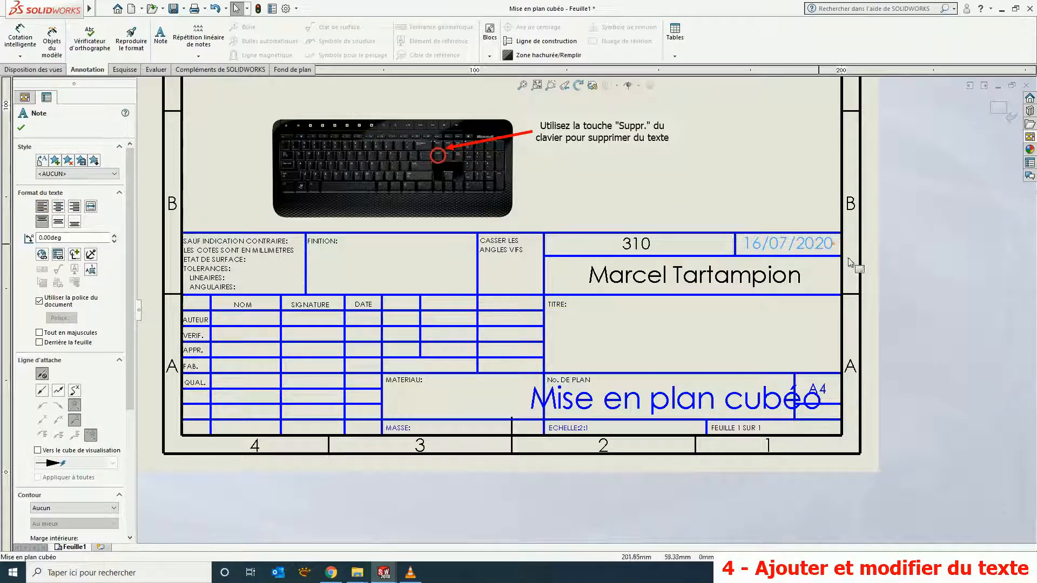
- Set the font size of the "Mise en plan cubéo" note in the title block to 18
{"action": "left_click", "coordinate": [666, 399]}
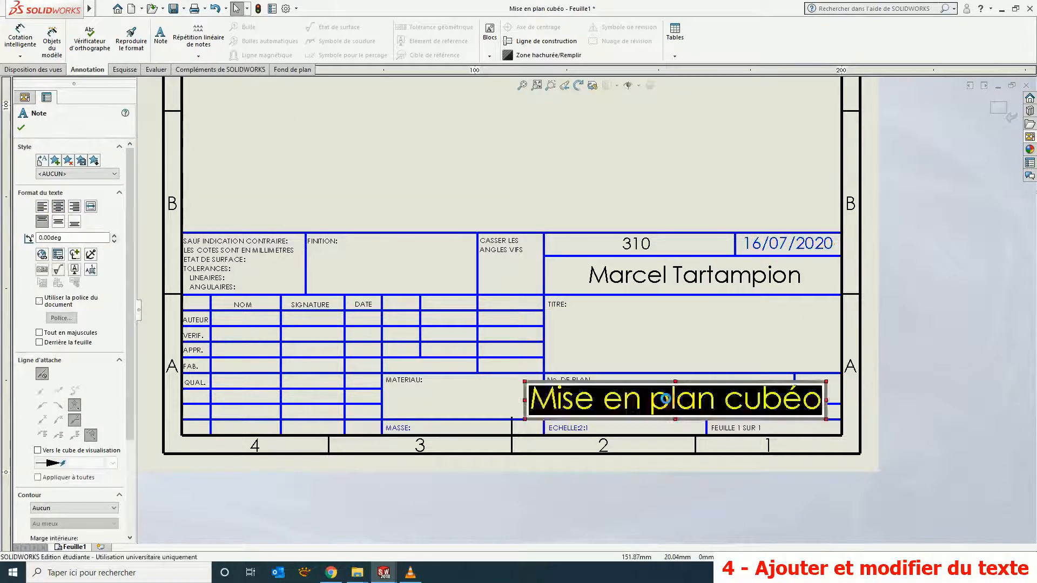
{"action": "left_click", "coordinate": [665, 399]}
{"action": "left_click", "coordinate": [655, 368]}
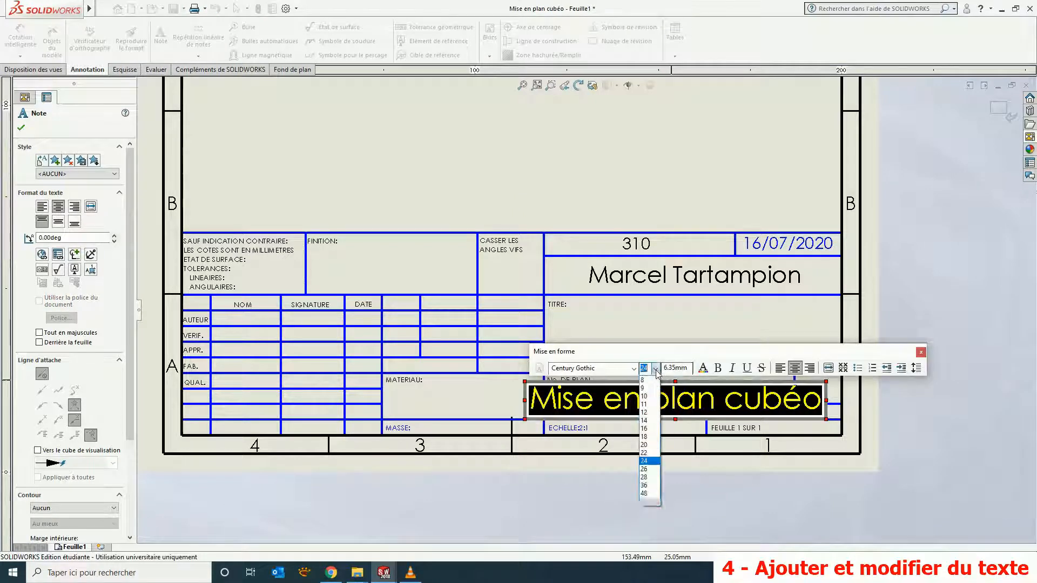
{"action": "left_click", "coordinate": [651, 429]}
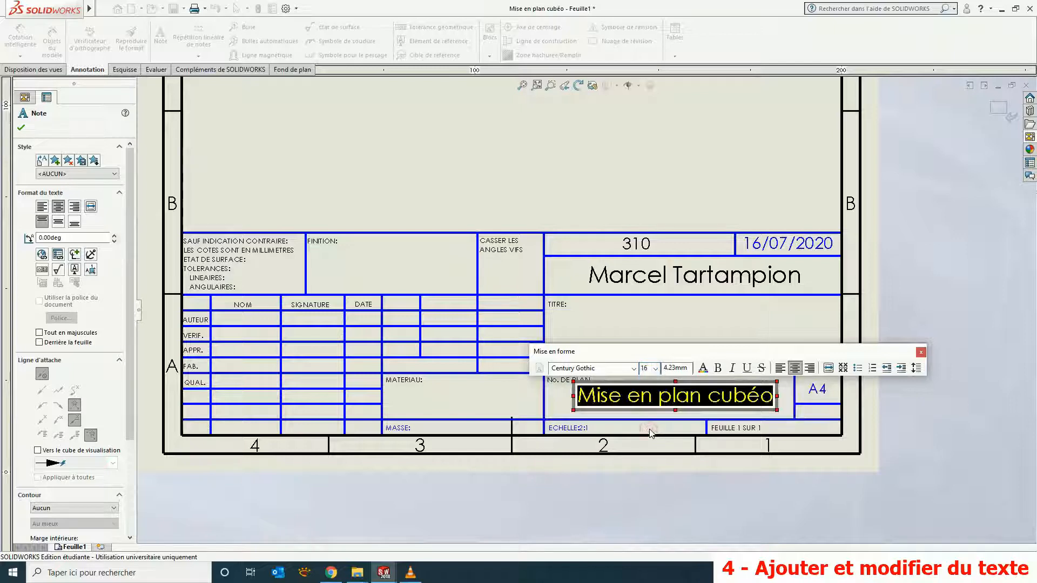
{"action": "left_click", "coordinate": [655, 368]}
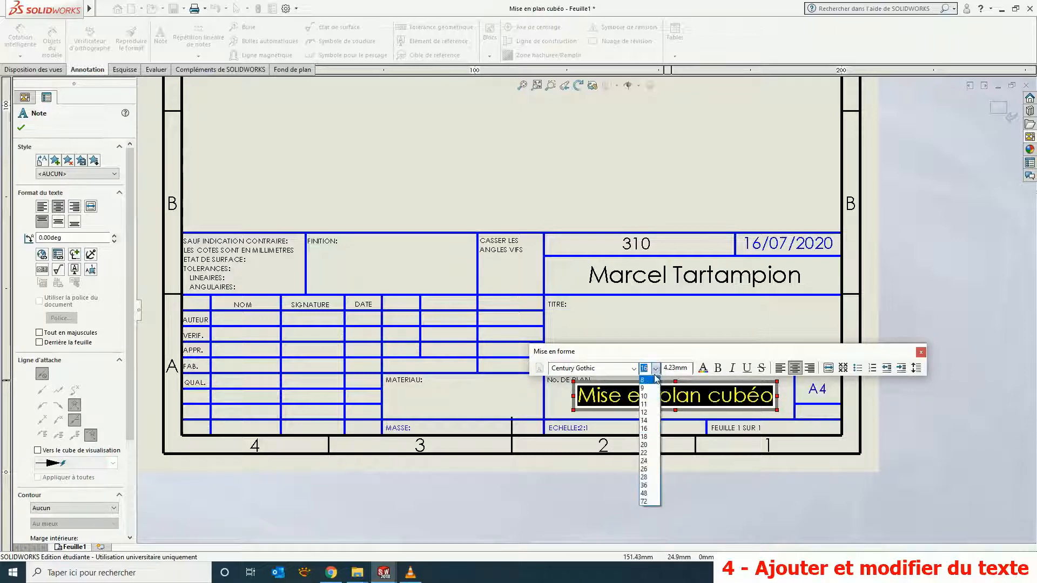
{"action": "left_click", "coordinate": [648, 437]}
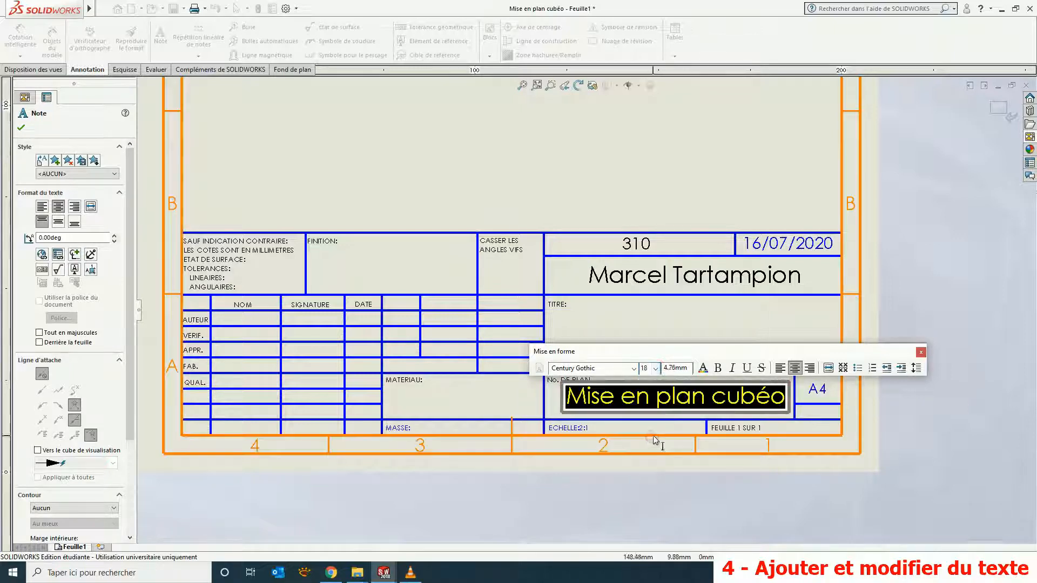
{"action": "left_click", "coordinate": [921, 353]}
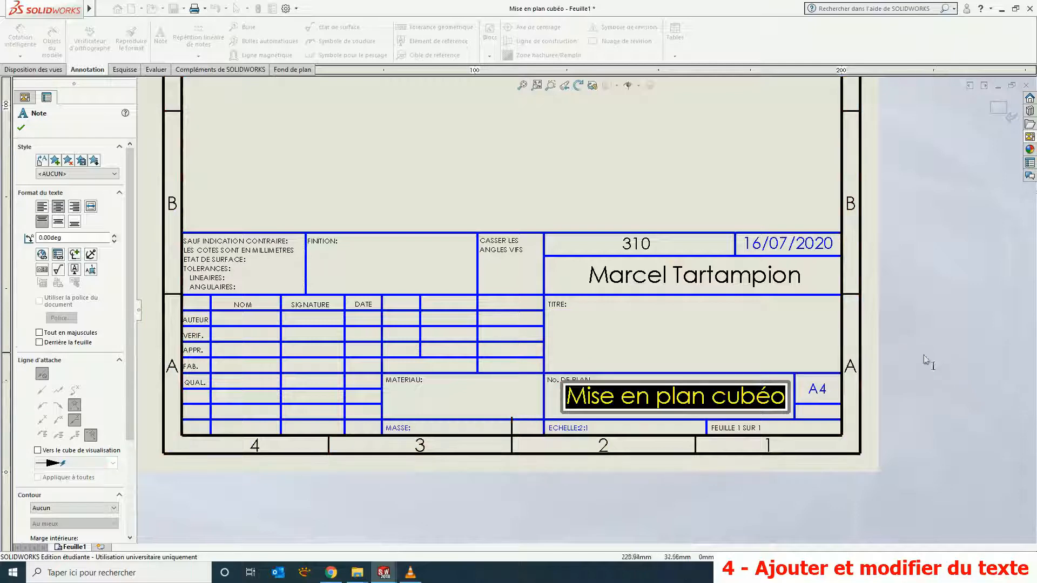
{"action": "left_click", "coordinate": [21, 129]}
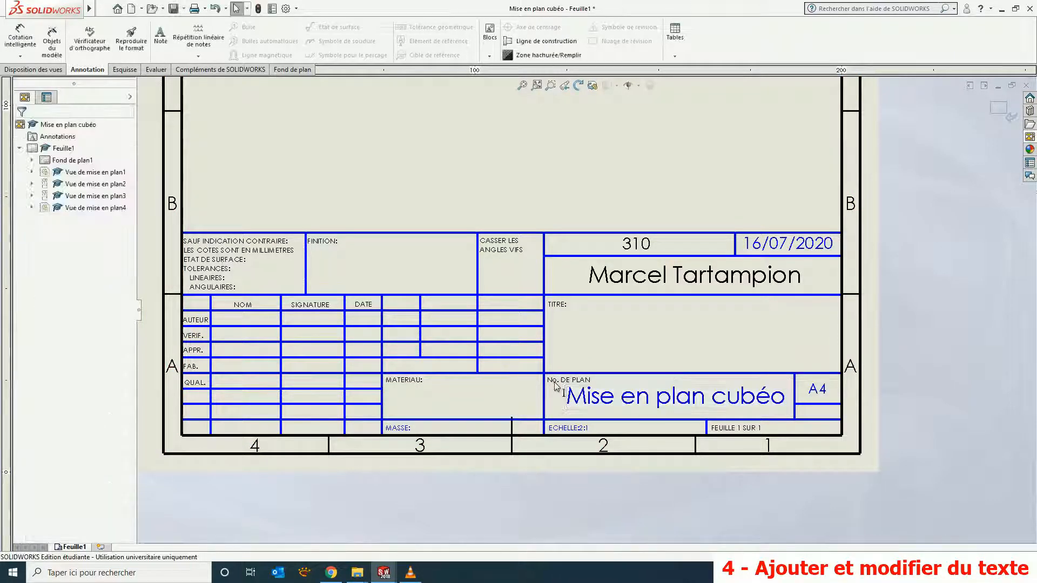
- Delete the No. DE PLAN label and centre the "Mise en plan cubéo" note in its cell
{"action": "left_click", "coordinate": [562, 384]}
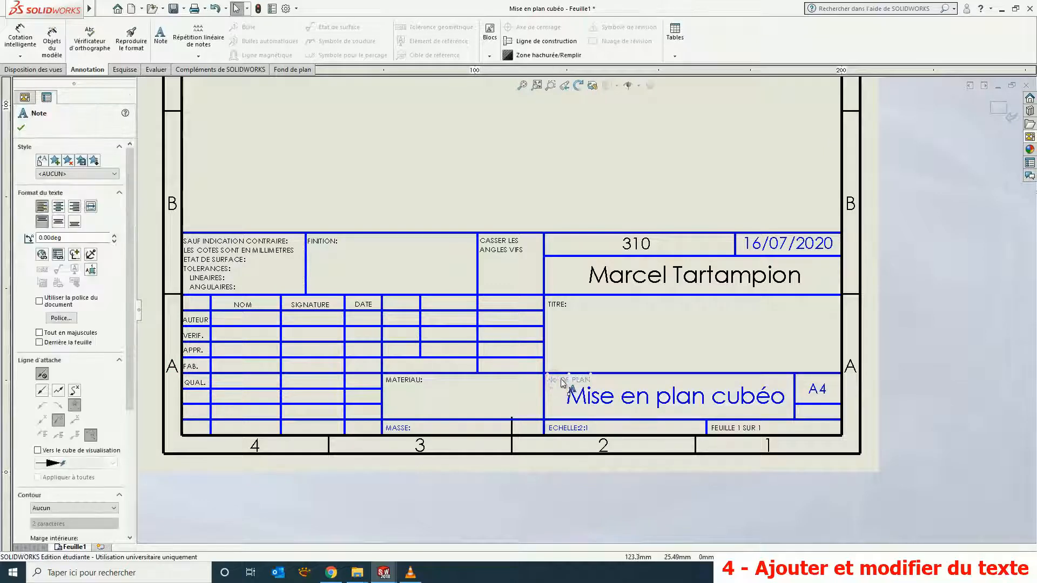
{"action": "key", "text": "Escape"}
{"action": "left_click", "coordinate": [627, 400]}
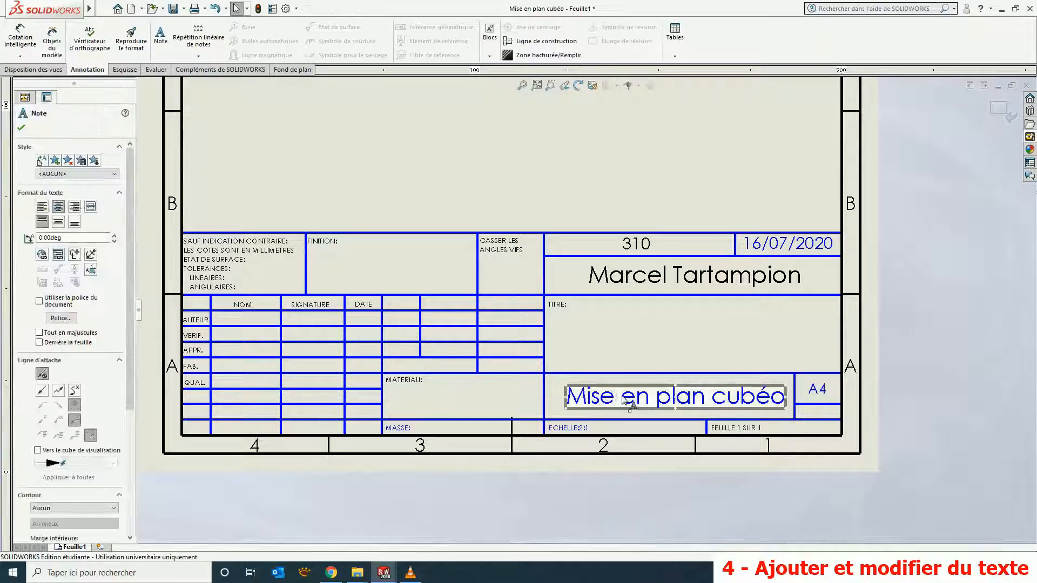
{"action": "left_click_drag", "start_coordinate": [623, 397], "coordinate": [619, 385]}
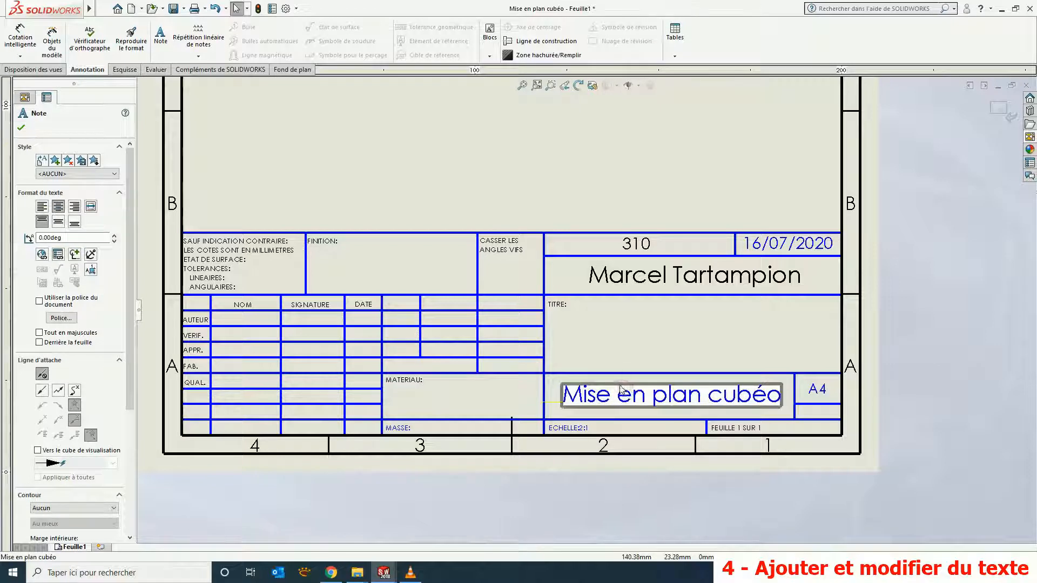
- Finish editing the sheet format and save the drawing
{"action": "left_click", "coordinate": [678, 202]}
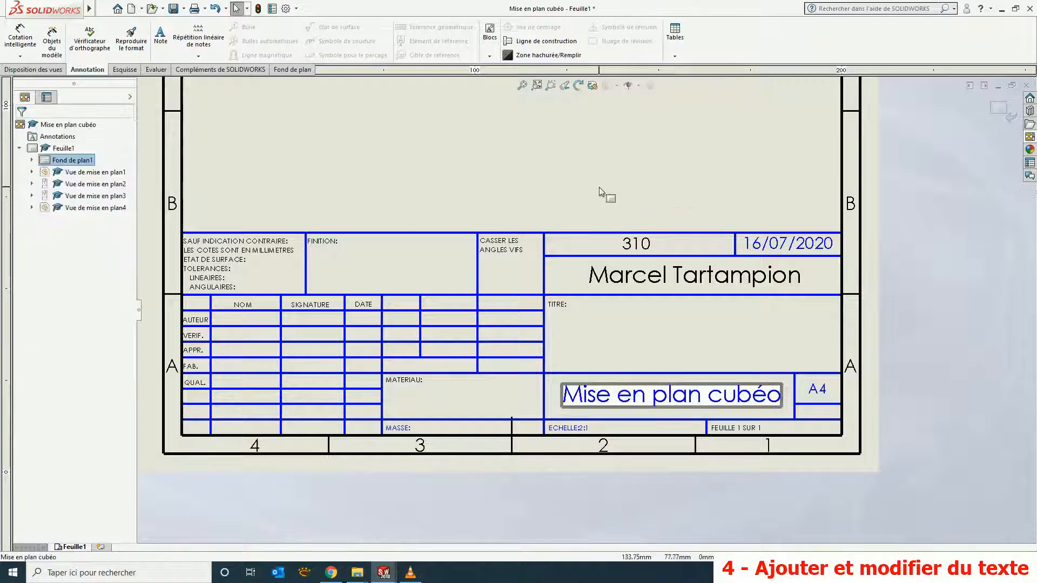
{"action": "key", "text": "ctrl+s"}
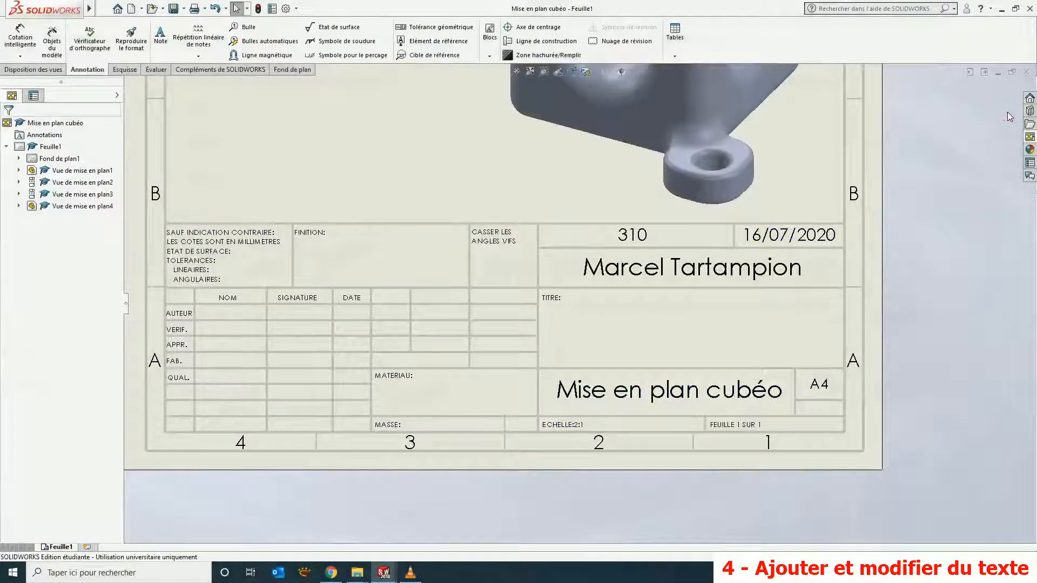
{"action": "key", "text": "f"}
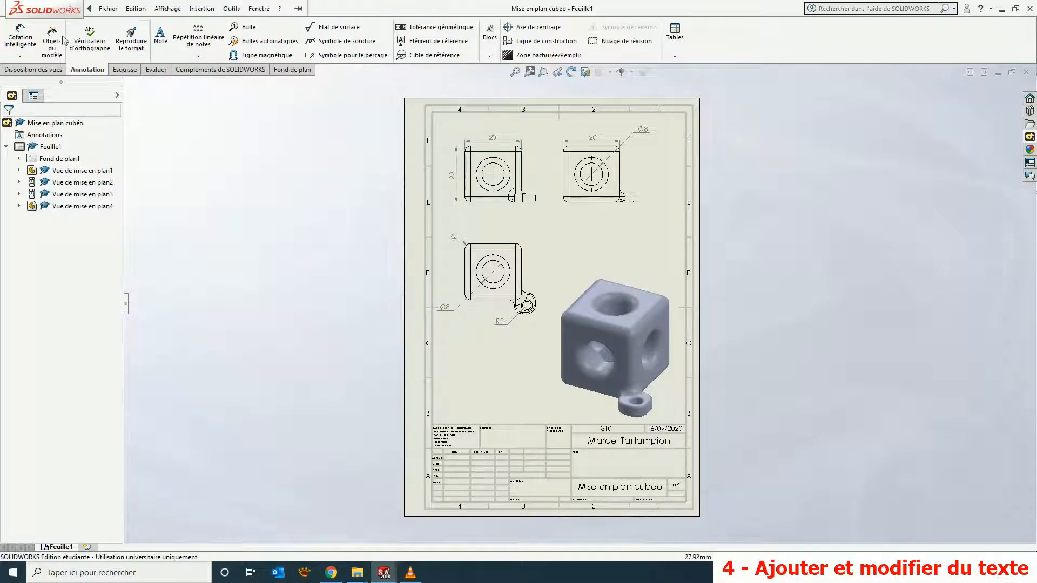
- Add a note without a leader below the perspective view reading "Echelle de la perspective = 3 : 1" on two lines
{"action": "left_click", "coordinate": [163, 37]}
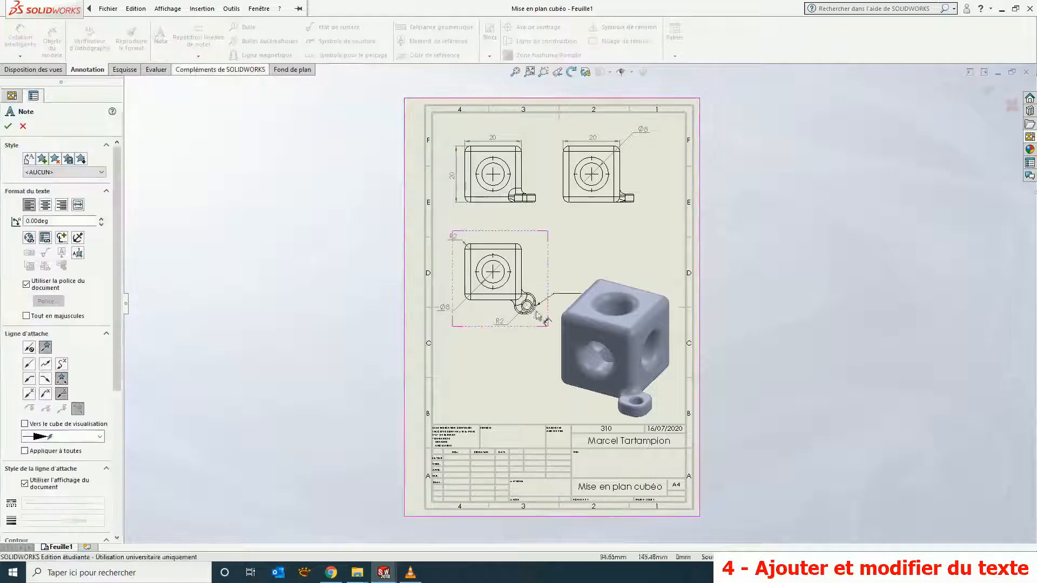
{"action": "left_click", "coordinate": [547, 406]}
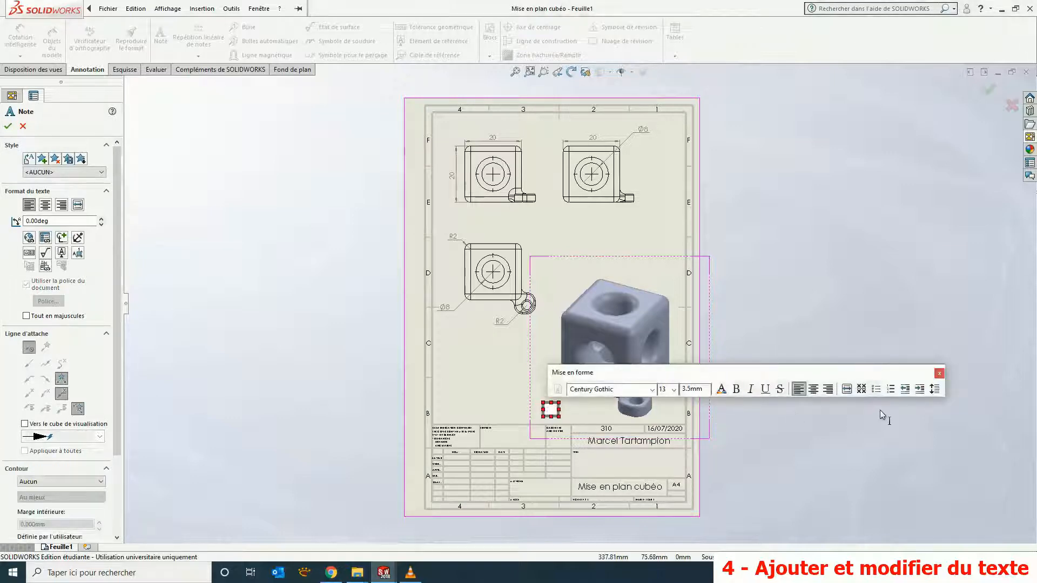
{"action": "scroll", "coordinate": [573, 467], "scroll_direction": "down", "scroll_amount": 5}
{"action": "type", "text": "Echelle de la"}
{"action": "key", "text": "BackSpace"}
{"action": "key", "text": "BackSpace"}
{"action": "type", "text": "la"}
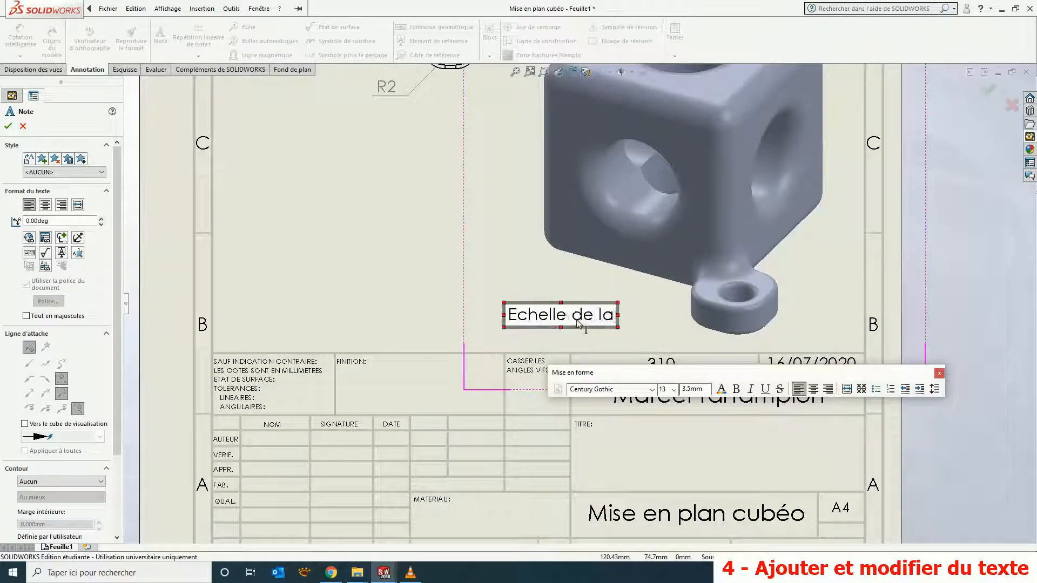
{"action": "key", "text": "Return"}
{"action": "type", "text": "perspective = 3 :"}
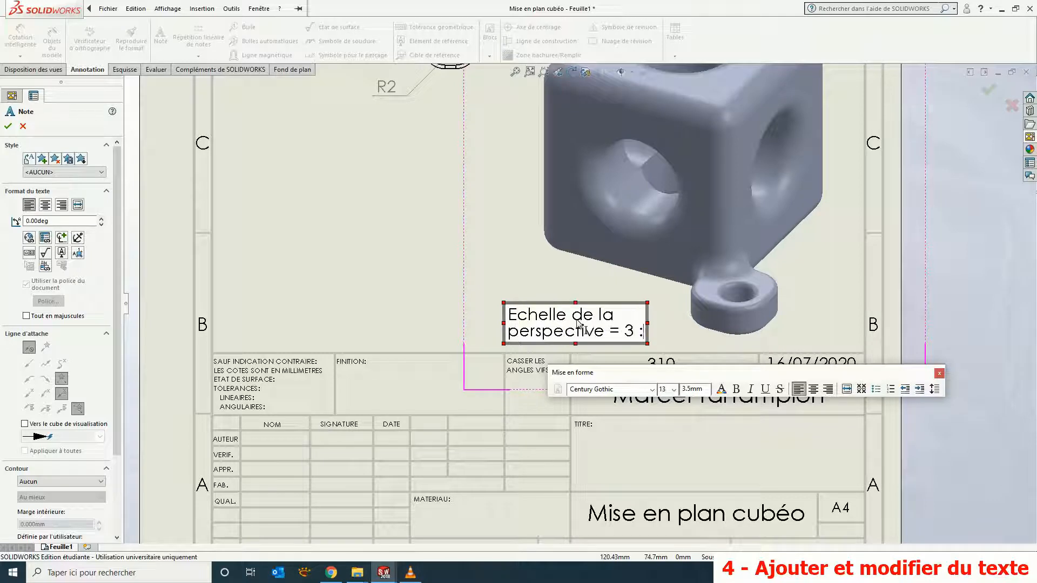
{"action": "type", "text": " 1"}
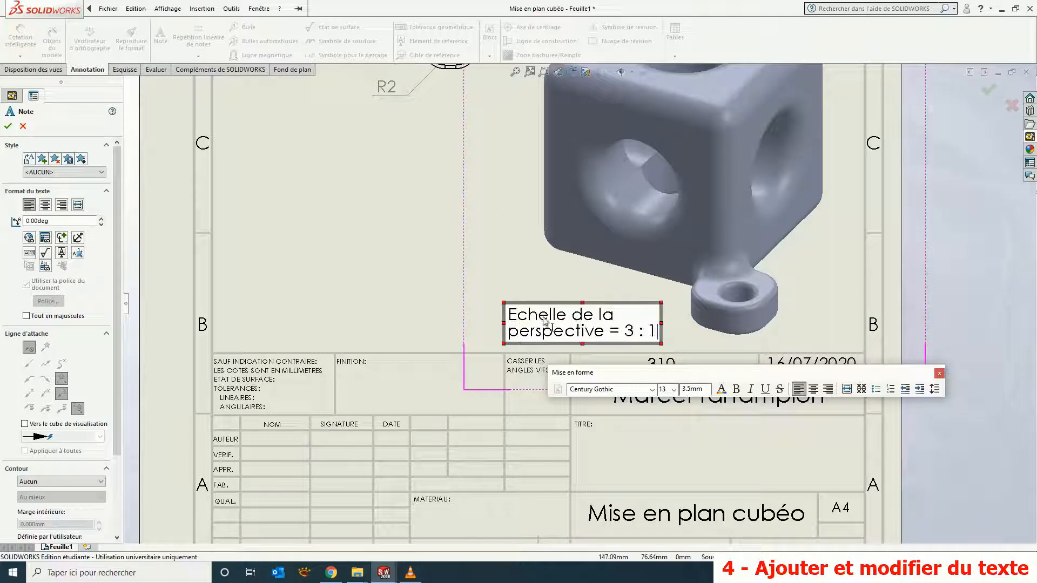
- Centre the text of the perspective scale note and move the note close beneath the shaded cube, beside its small ring
{"action": "left_click", "coordinate": [813, 389]}
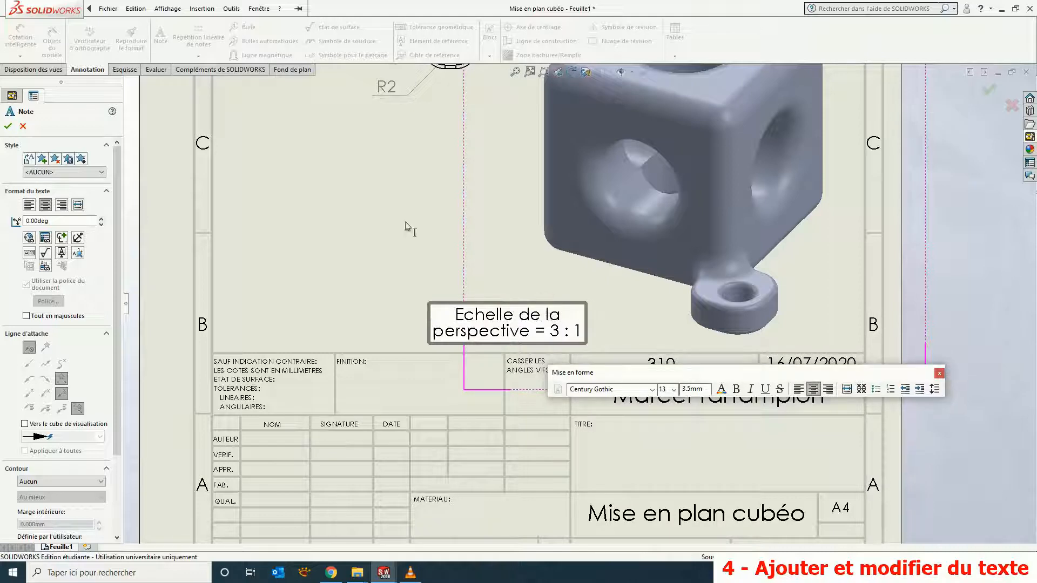
{"action": "left_click", "coordinate": [8, 127]}
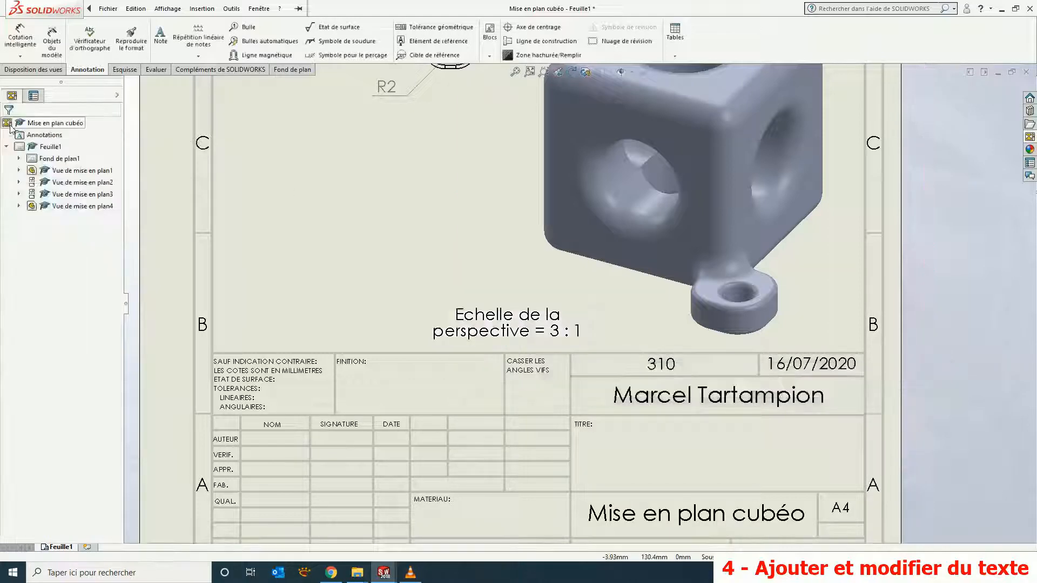
{"action": "left_click", "coordinate": [515, 327]}
{"action": "left_click_drag", "start_coordinate": [516, 326], "coordinate": [608, 302]}
{"action": "left_click", "coordinate": [918, 306]}
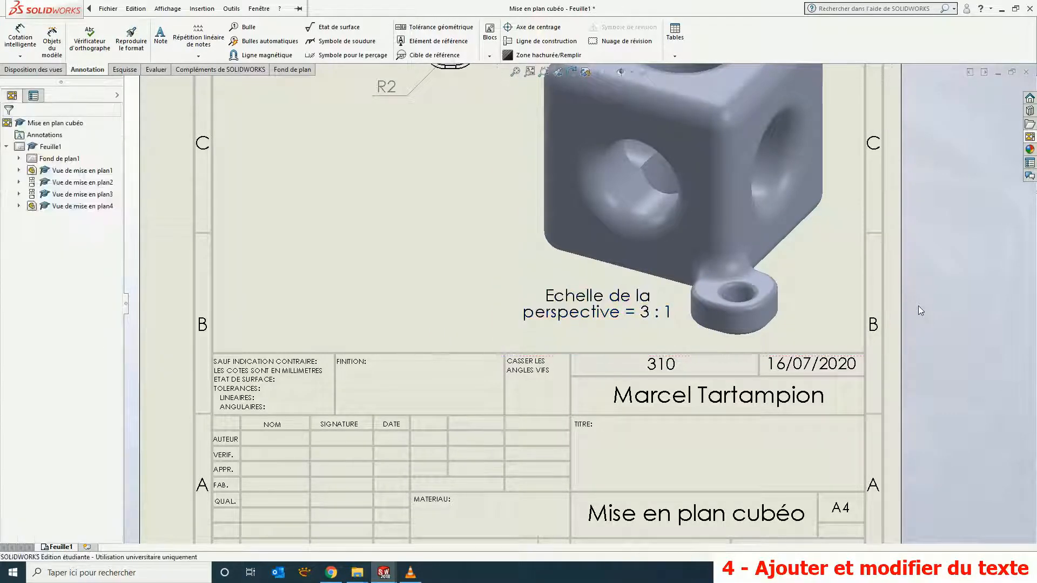
- Sketch a corner rectangle about 30 by 34 mm framing the perspective view and its scale note
{"action": "key", "text": "f"}
{"action": "scroll", "coordinate": [592, 292], "scroll_direction": "up", "scroll_amount": 5}
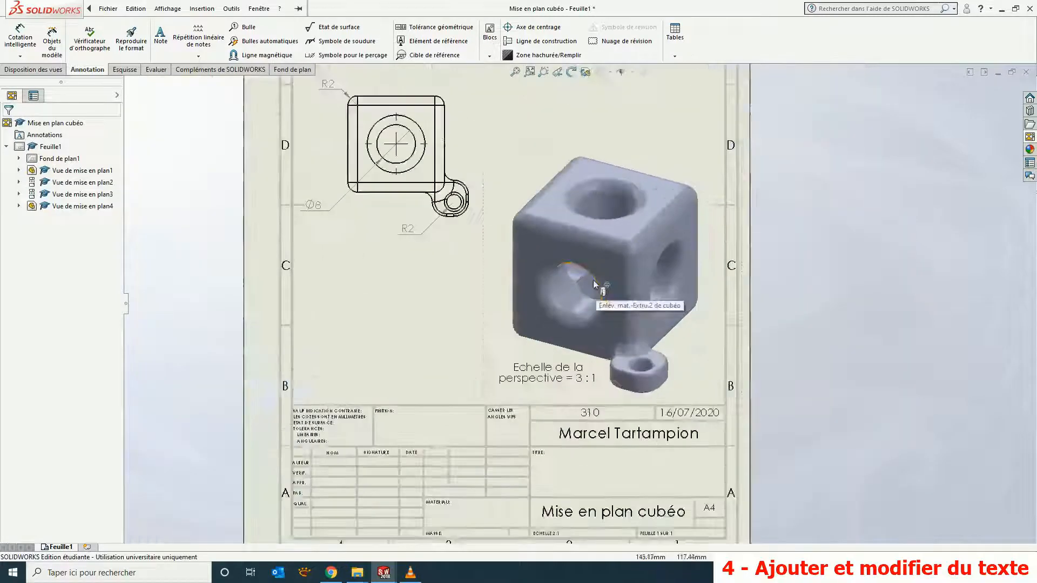
{"action": "left_click", "coordinate": [125, 69]}
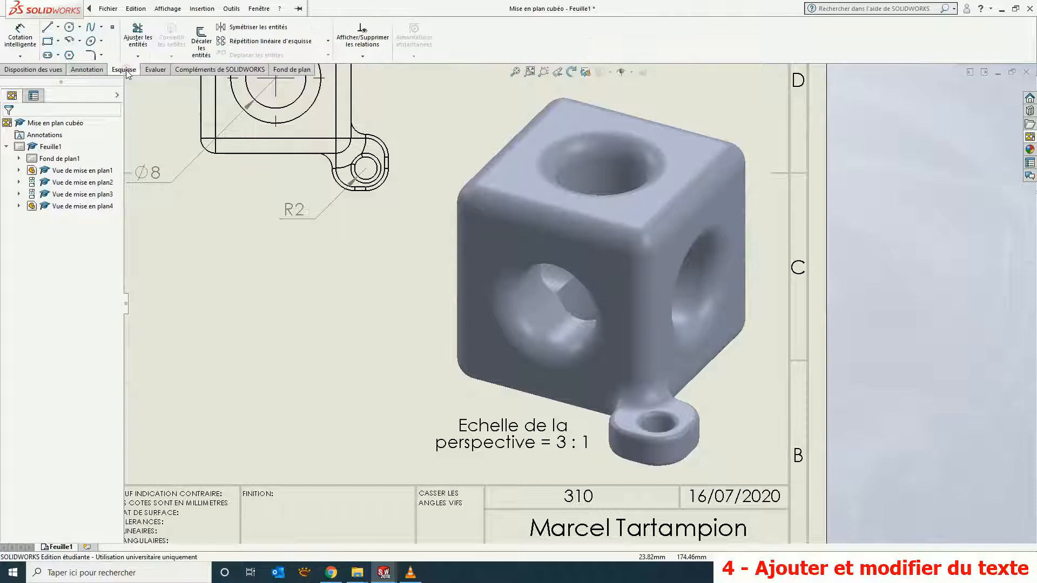
{"action": "left_click", "coordinate": [48, 41]}
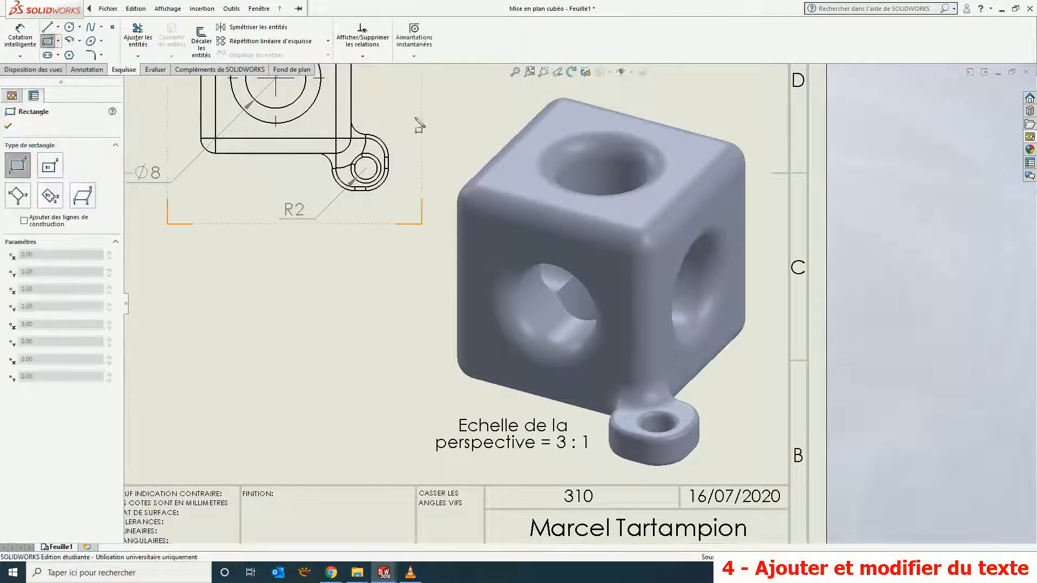
{"action": "left_click", "coordinate": [428, 86]}
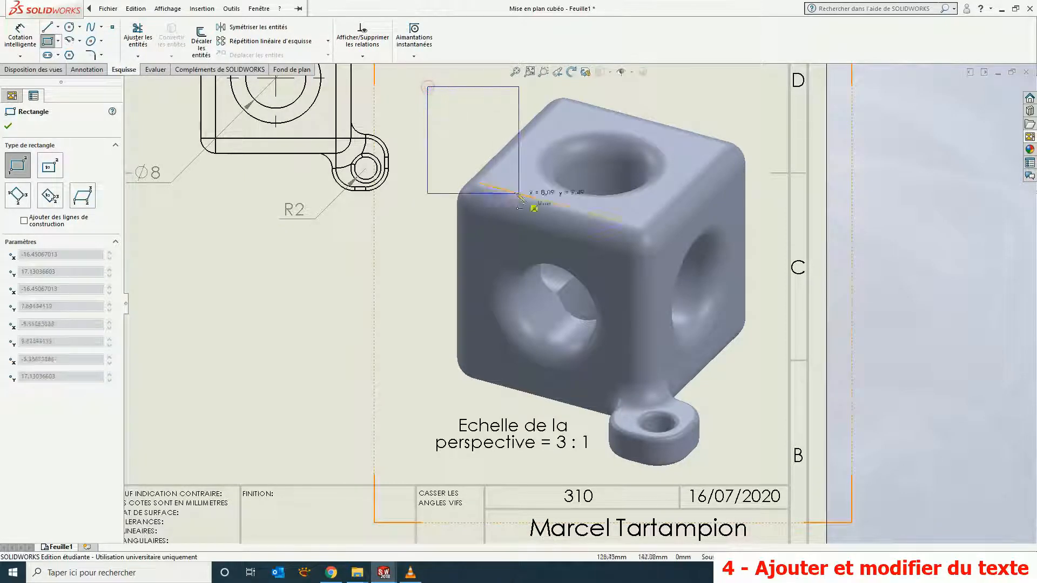
{"action": "left_click", "coordinate": [762, 473]}
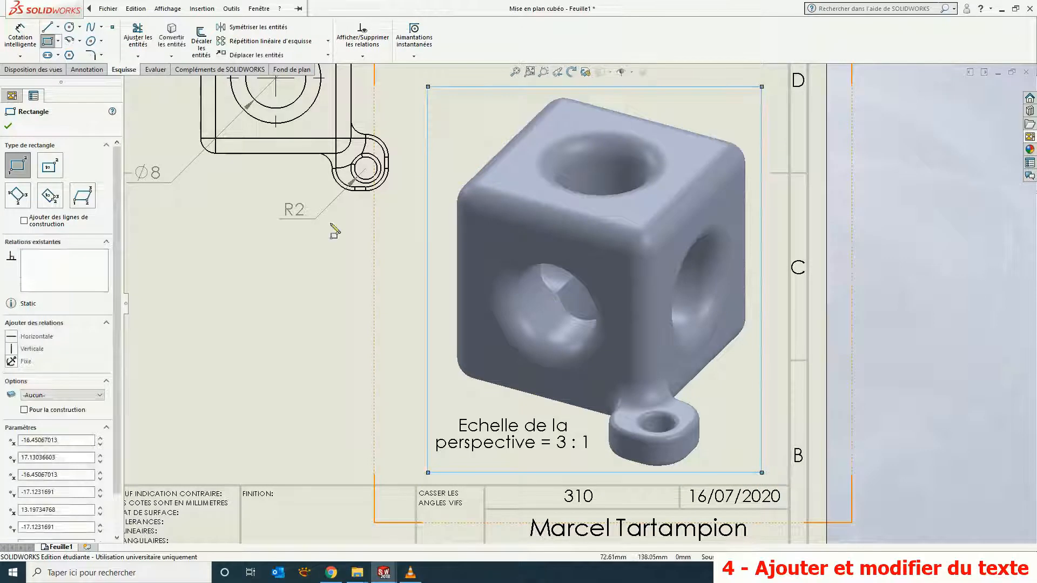
{"action": "left_click", "coordinate": [7, 127]}
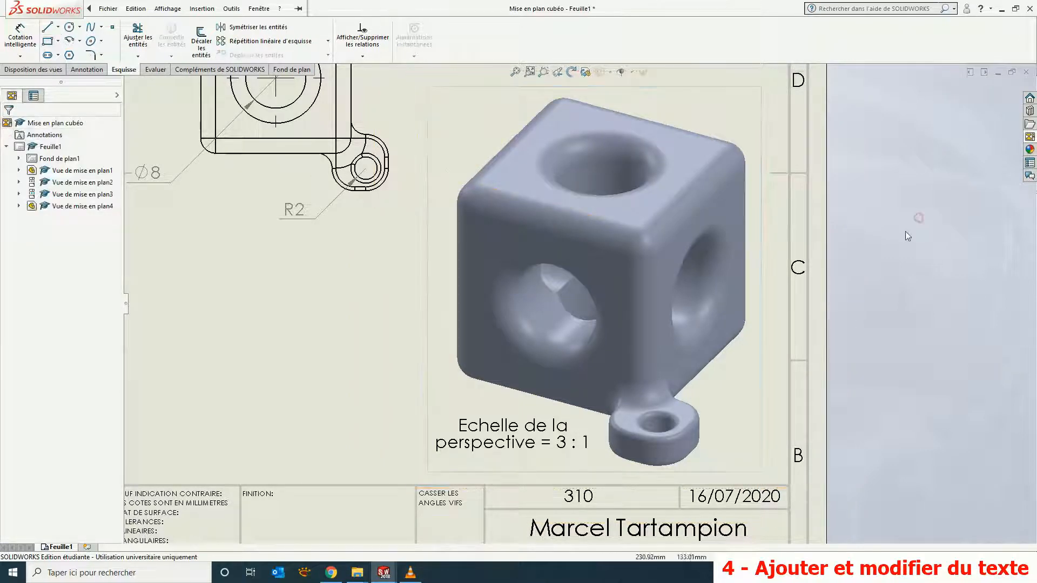
- Save the drawing with the whole sheet in view
{"action": "scroll", "coordinate": [799, 248], "scroll_direction": "up", "scroll_amount": 2}
{"action": "key", "text": "f"}
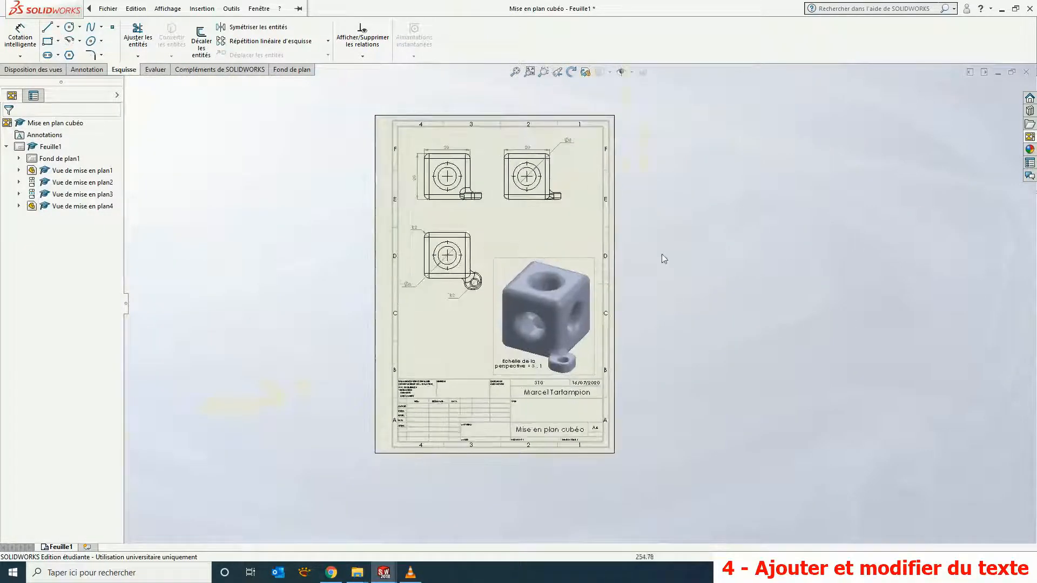
{"action": "left_click", "coordinate": [108, 8]}
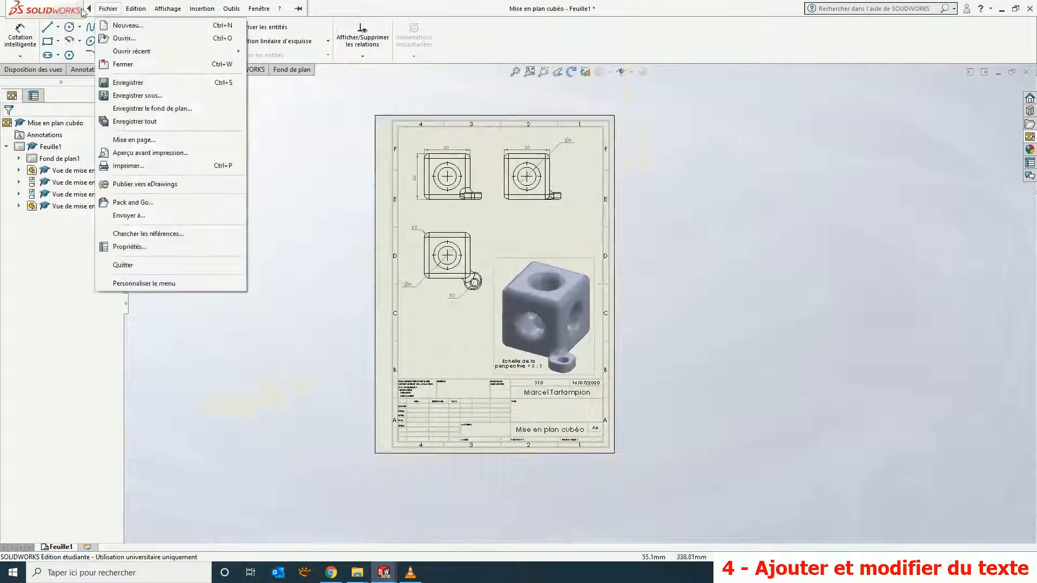
{"action": "left_click", "coordinate": [127, 84]}
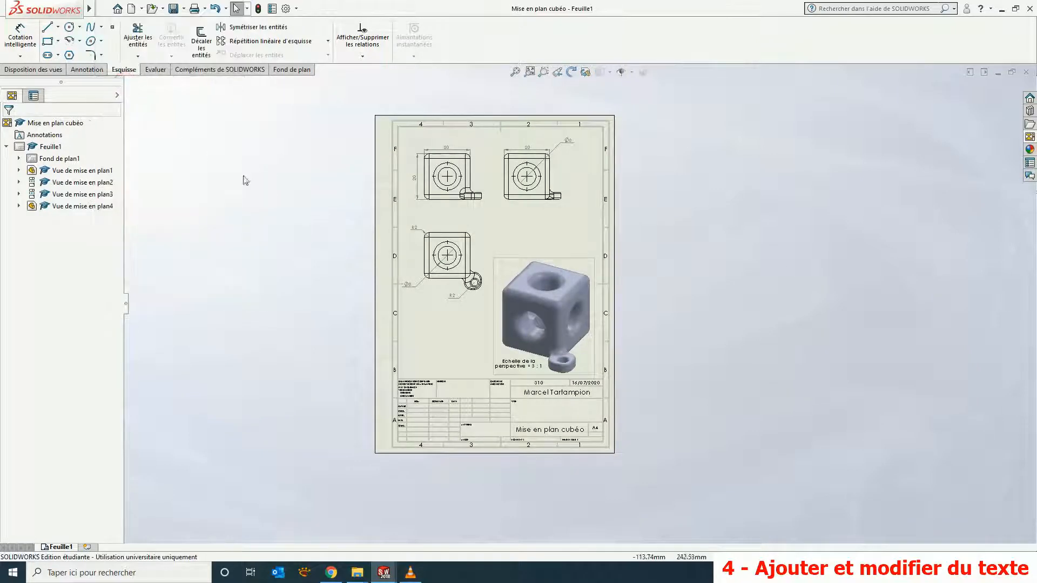
- Save a copy of the drawing as "Mise en plan cubéo.PDF" in the Mise en plan cubéo folder, in Adobe Portable Document Format
{"action": "scroll", "coordinate": [518, 261], "scroll_direction": "down", "scroll_amount": 1}
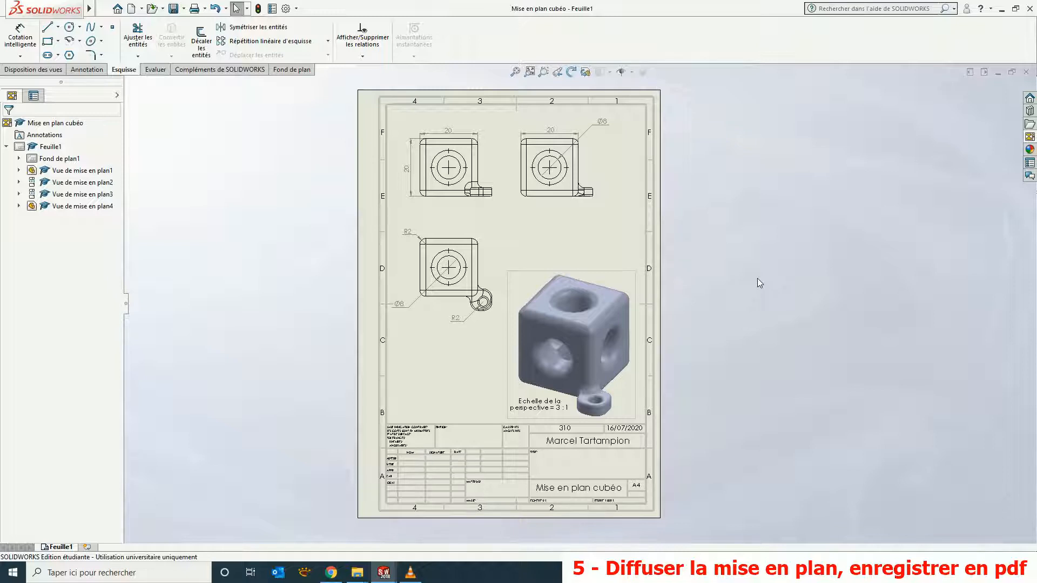
{"action": "left_click", "coordinate": [115, 8]}
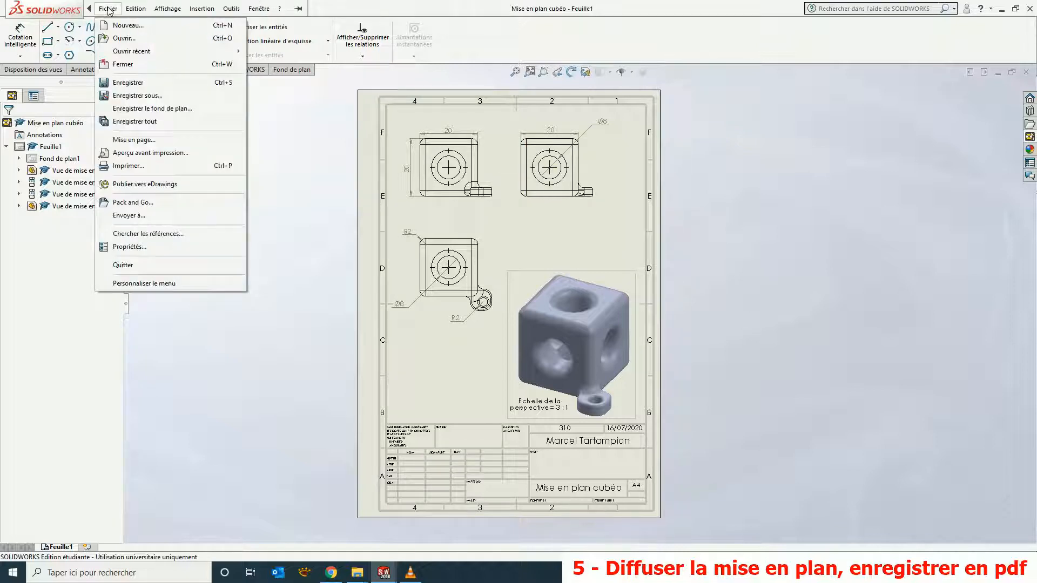
{"action": "left_click", "coordinate": [145, 96]}
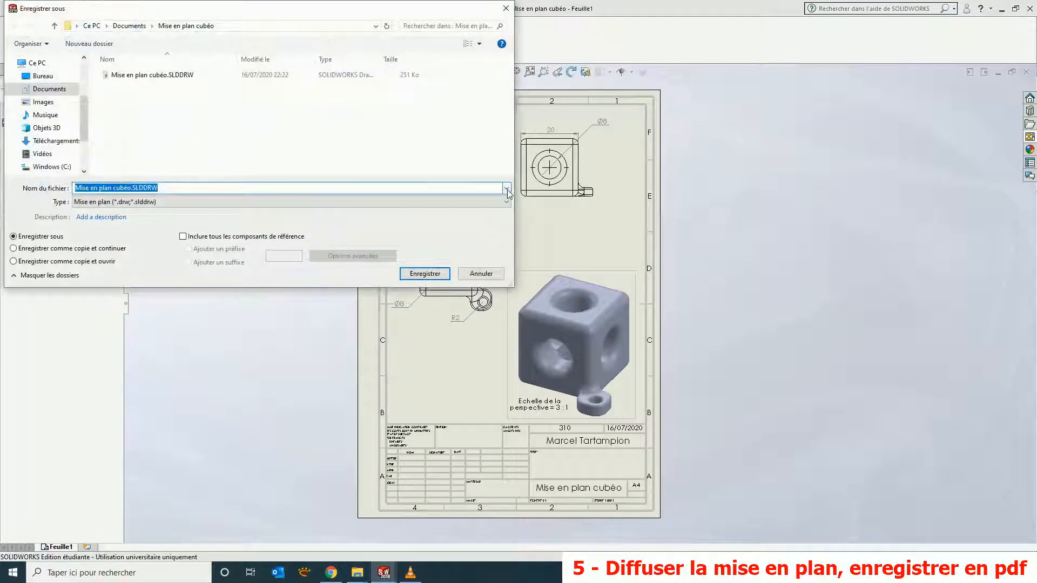
{"action": "left_click", "coordinate": [507, 202]}
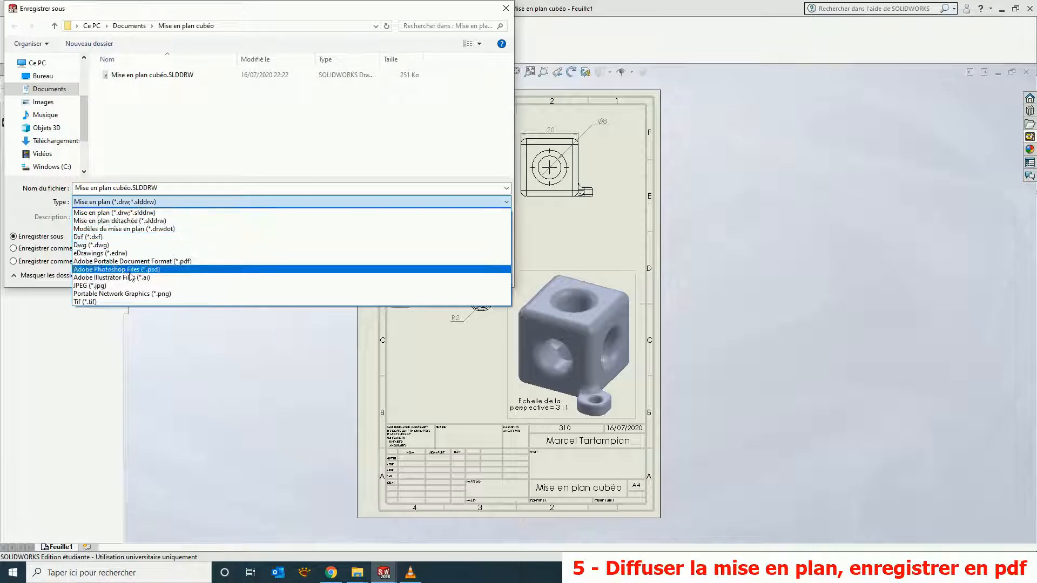
{"action": "left_click", "coordinate": [201, 262]}
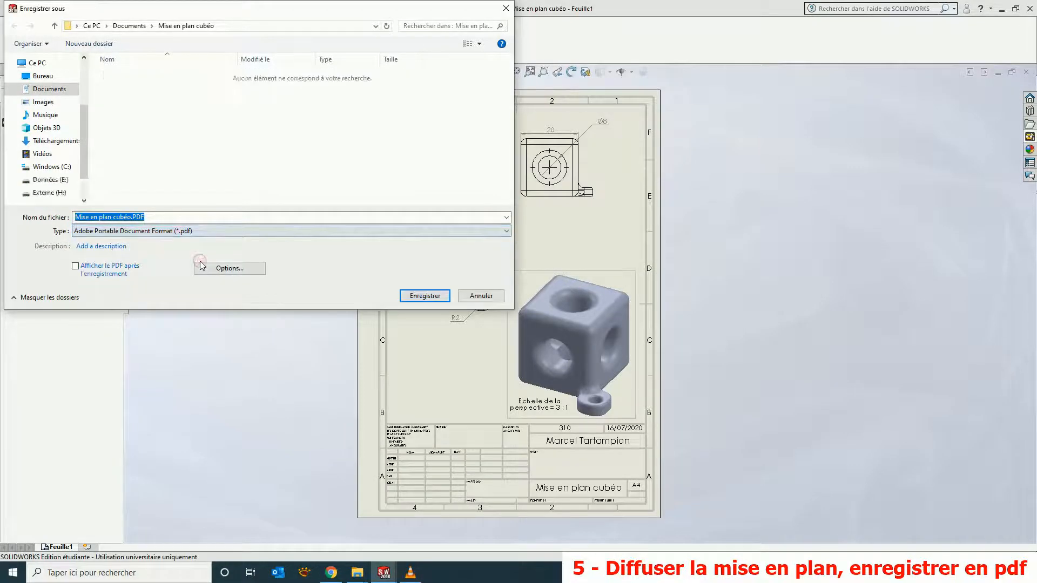
{"action": "left_click", "coordinate": [420, 296]}
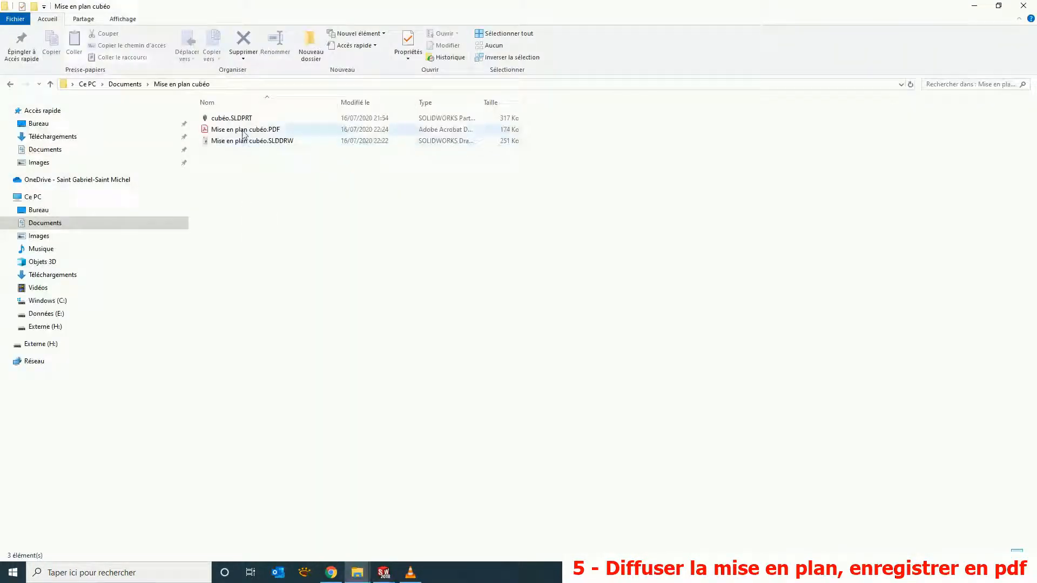
- Open "Mise en plan cubéo.PDF" from File Explorer in Adobe Acrobat Reader and examine the exported sheet
{"action": "double_click", "coordinate": [244, 130]}
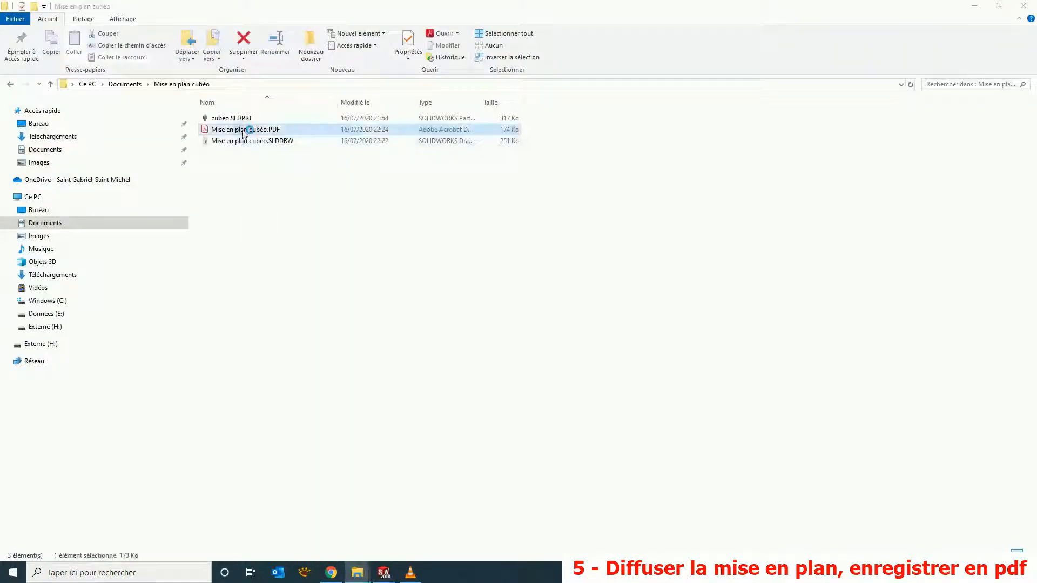
{"action": "scroll", "coordinate": [605, 255], "scroll_direction": "down", "scroll_amount": 8}
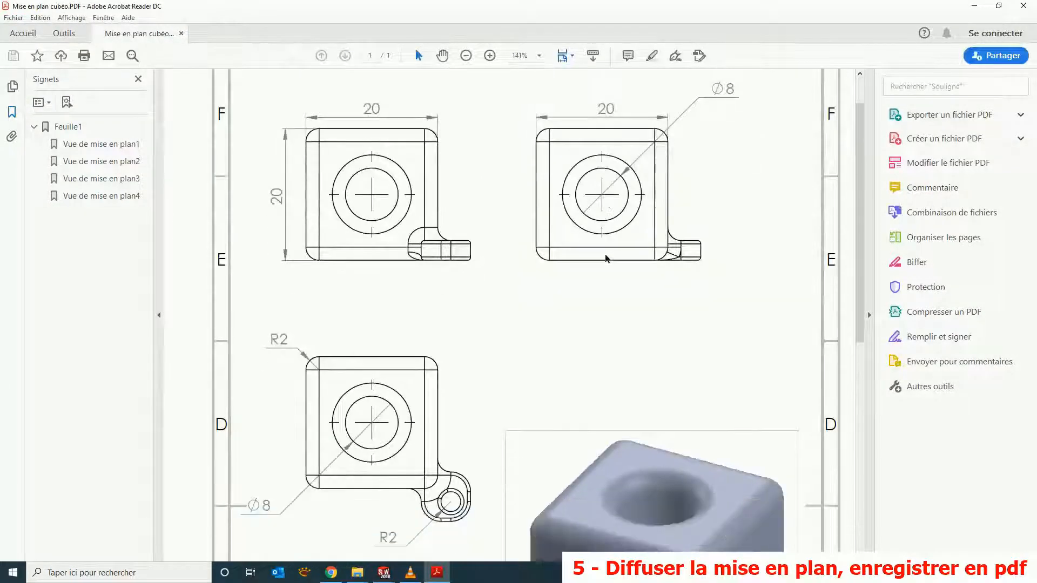
{"action": "scroll", "coordinate": [605, 257], "scroll_direction": "down", "scroll_amount": 1}
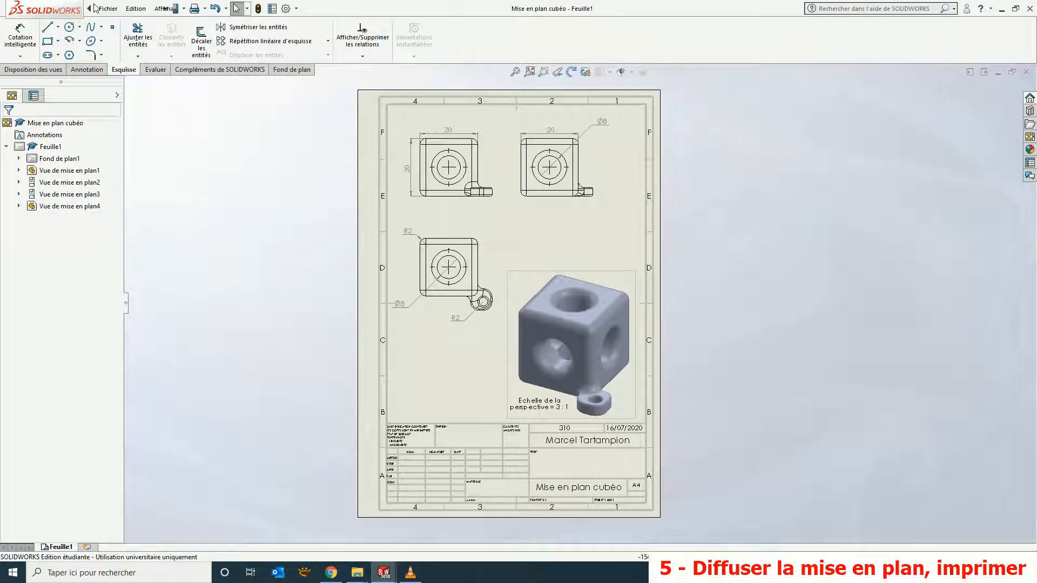
- In SOLIDWORKS, set the drawing's page setup to black and white (Noir et blanc) with Portrait orientation
{"action": "left_click", "coordinate": [108, 8]}
{"action": "left_click", "coordinate": [135, 139]}
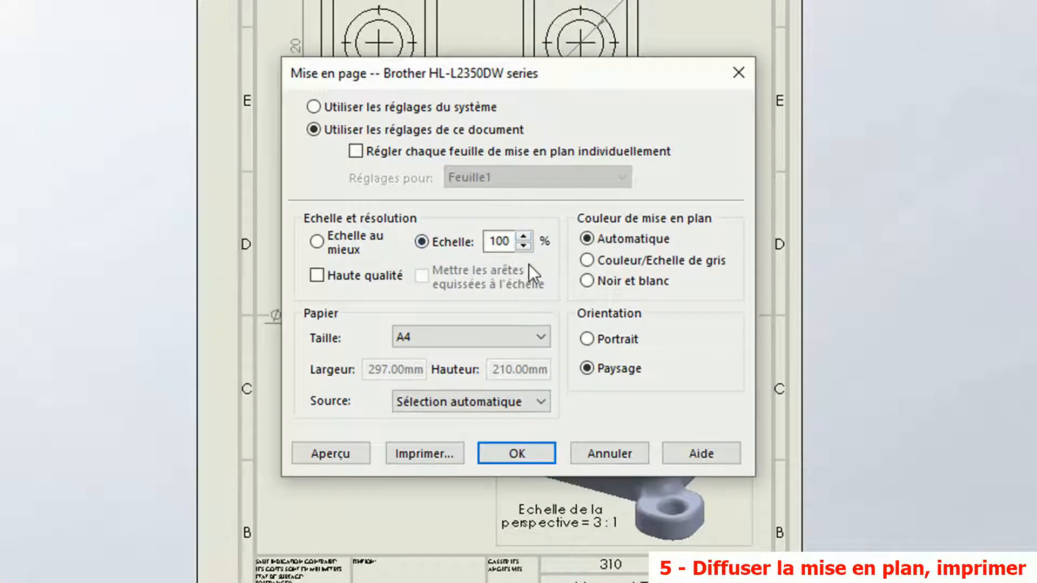
{"action": "left_click", "coordinate": [617, 281]}
{"action": "left_click", "coordinate": [624, 341]}
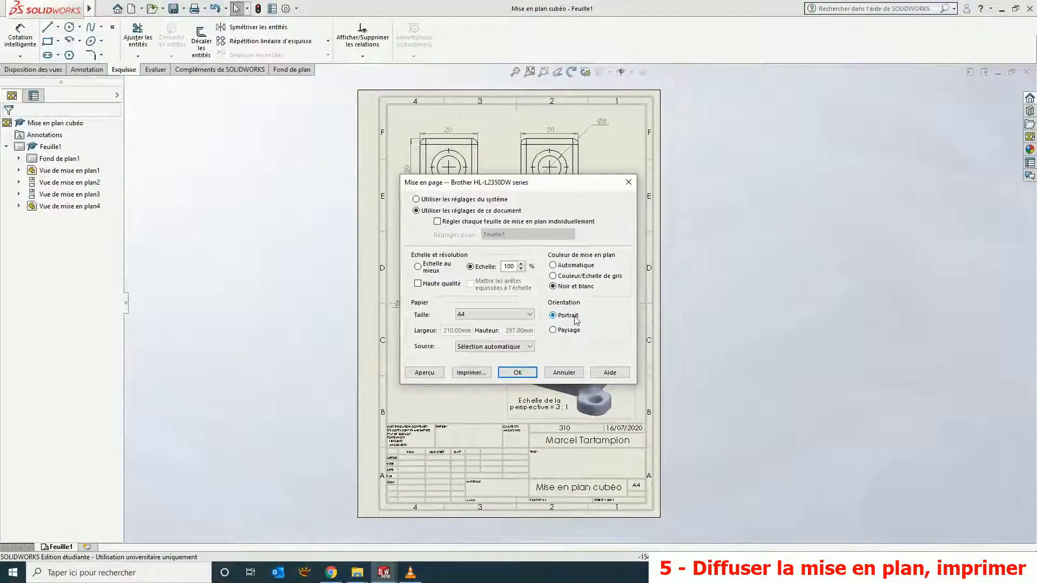
- Preview the page, then print one copy of all sheets on the Brother HL-L2350DW printer
{"action": "left_click", "coordinate": [419, 374]}
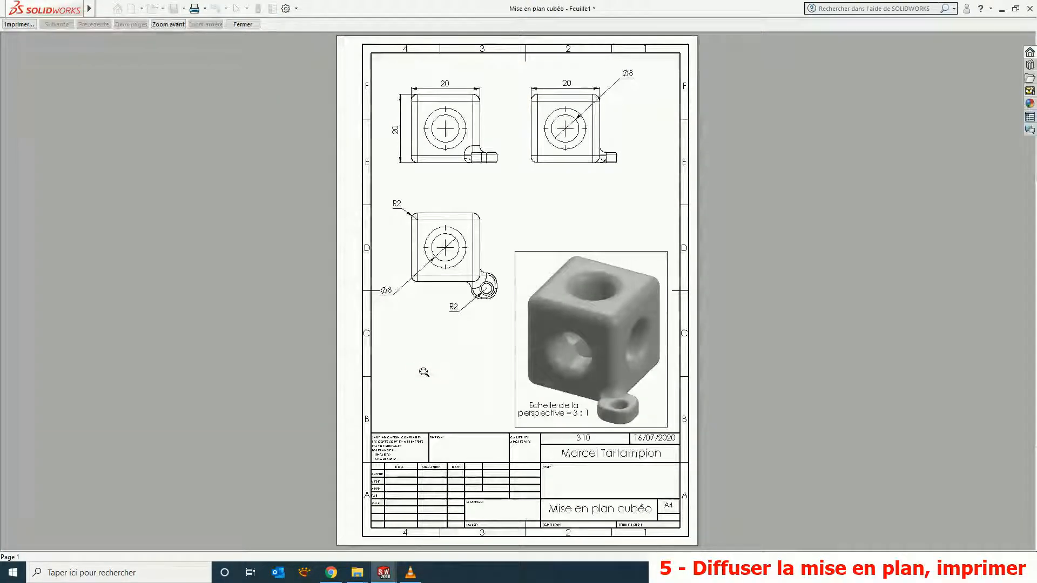
{"action": "left_click", "coordinate": [19, 24]}
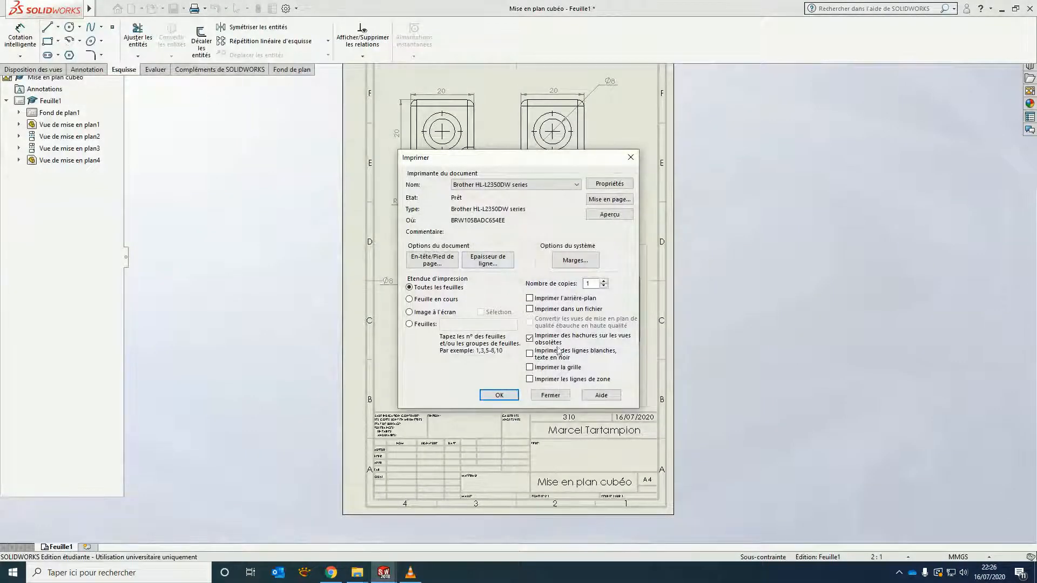
{"action": "left_click", "coordinate": [499, 396]}
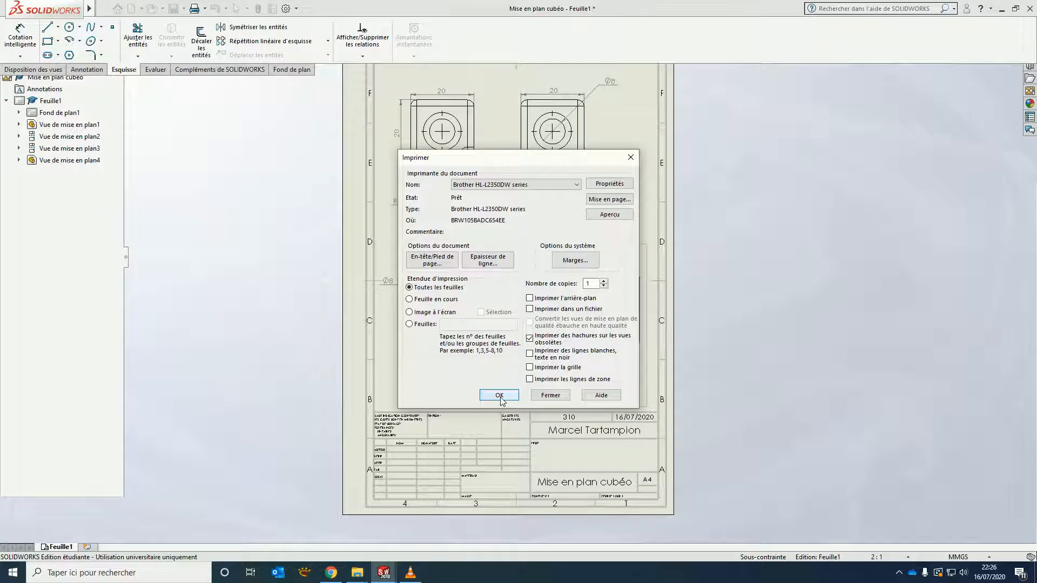